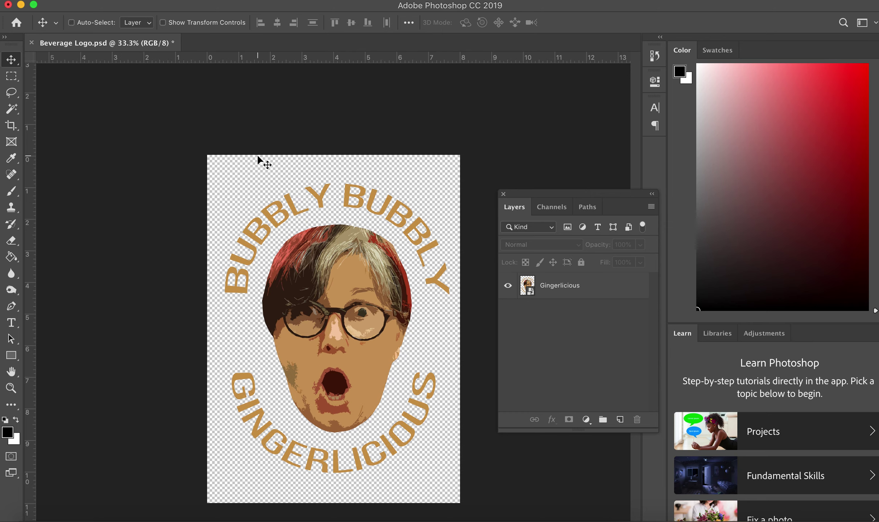
- Select the whole Beverage Logo canvas and open PSD Beverage CAN mockup.psd from the Beverage ASSIGNMENT folder
{"action": "key", "text": "super+a"}
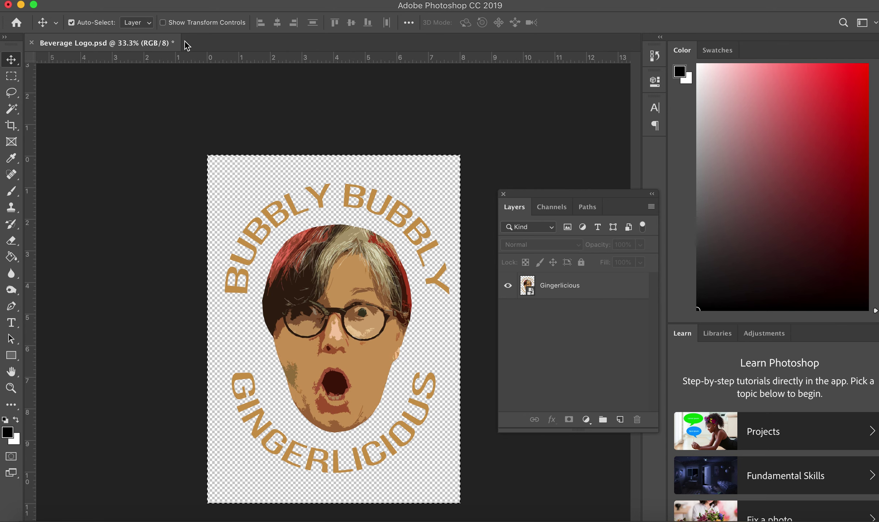
{"action": "left_click", "coordinate": [109, 0]}
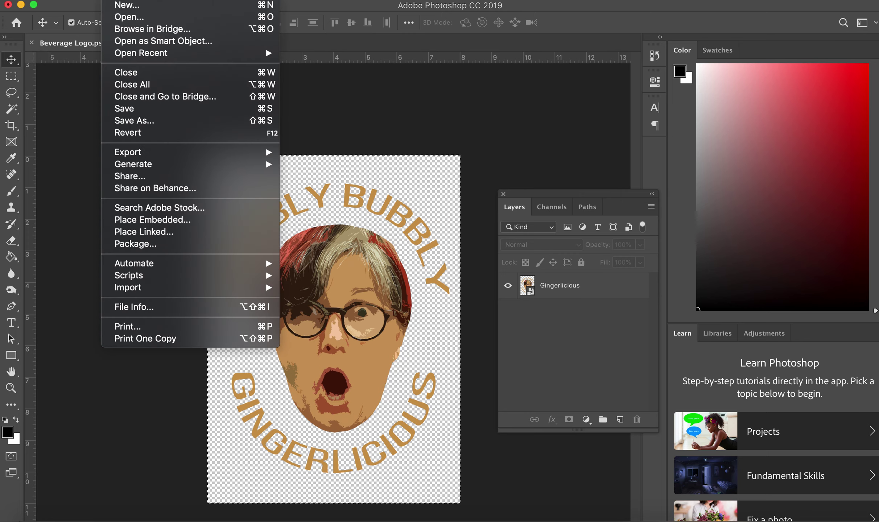
{"action": "left_click", "coordinate": [124, 17]}
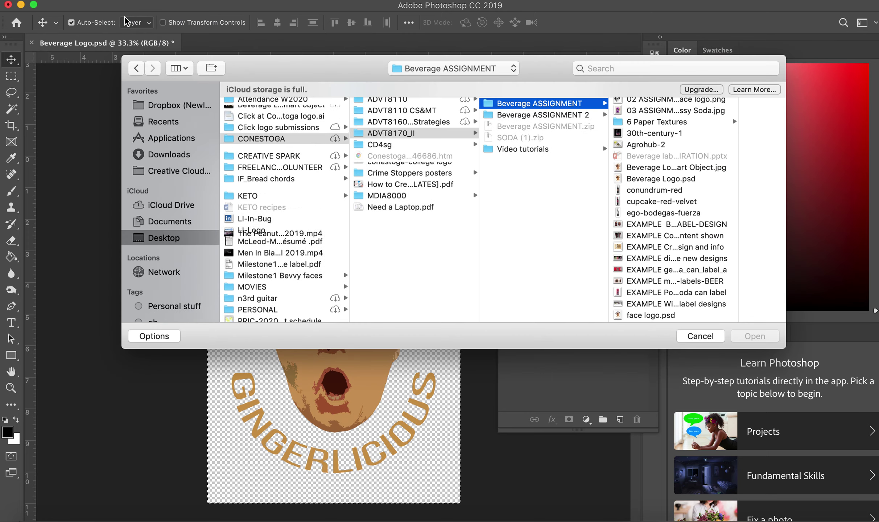
{"action": "scroll", "coordinate": [671, 161], "scroll_direction": "down", "scroll_amount": 10}
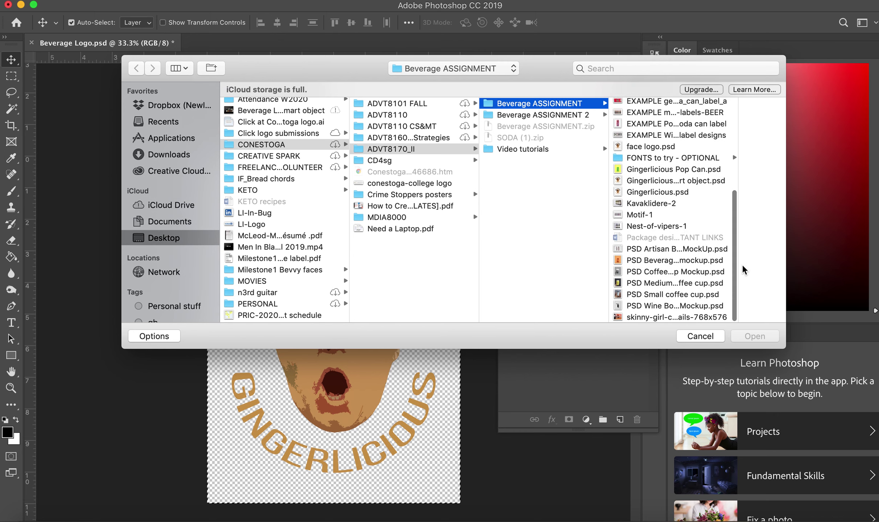
{"action": "left_click_drag", "start_coordinate": [739, 270], "coordinate": [764, 270]}
{"action": "scroll", "coordinate": [742, 276], "scroll_direction": "down", "scroll_amount": 3}
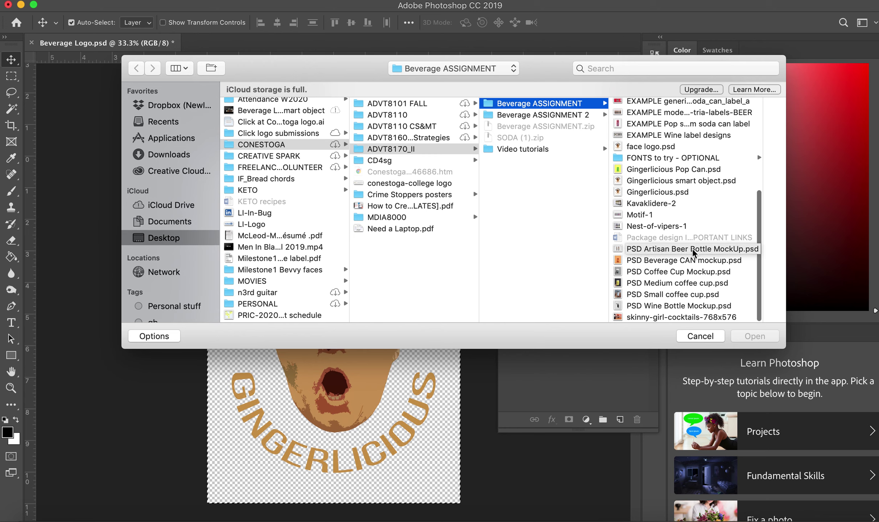
{"action": "left_click", "coordinate": [695, 261]}
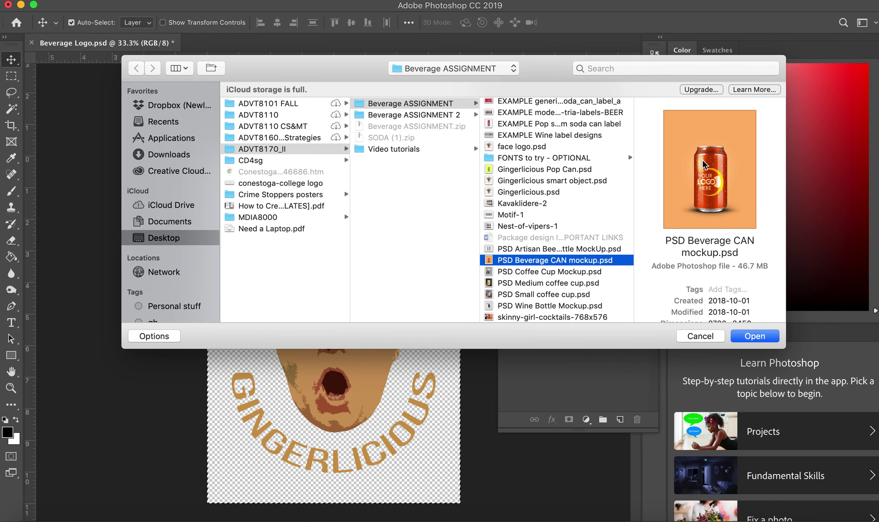
{"action": "left_click", "coordinate": [753, 337]}
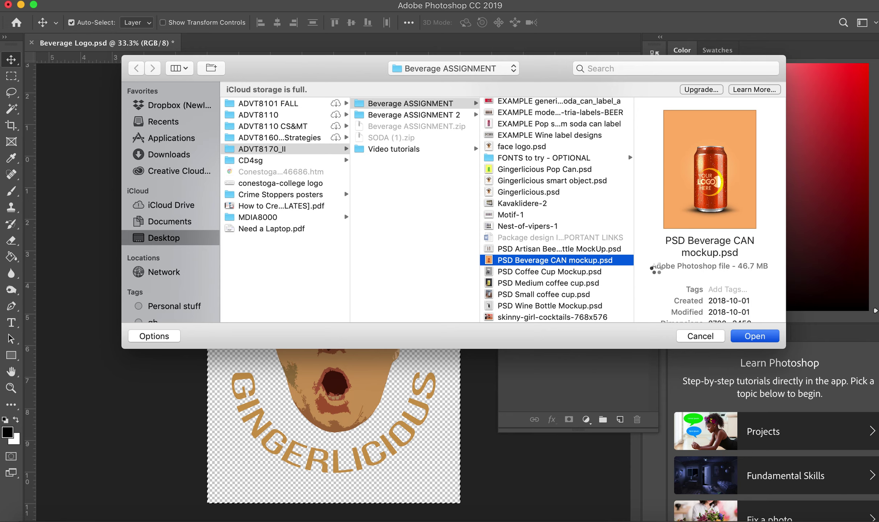
{"action": "key", "text": "super+minus"}
{"action": "key", "text": "super+minus"}
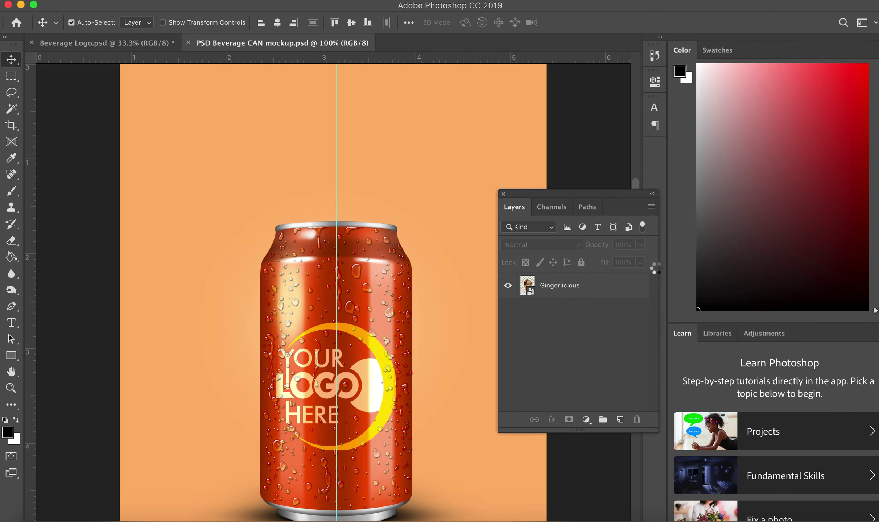
{"action": "scroll", "coordinate": [447, 300], "scroll_direction": "down", "scroll_amount": 3}
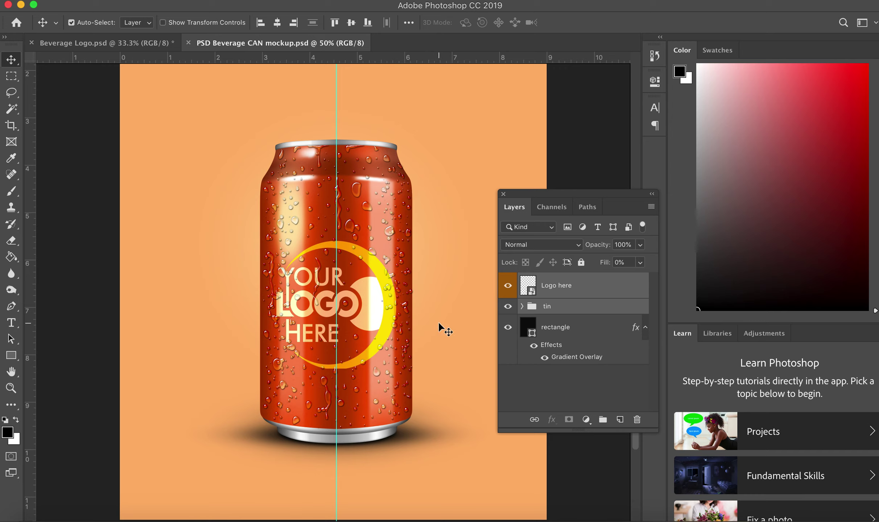
- Expand the tin group and look through the layers that make up the can
{"action": "left_click", "coordinate": [522, 307]}
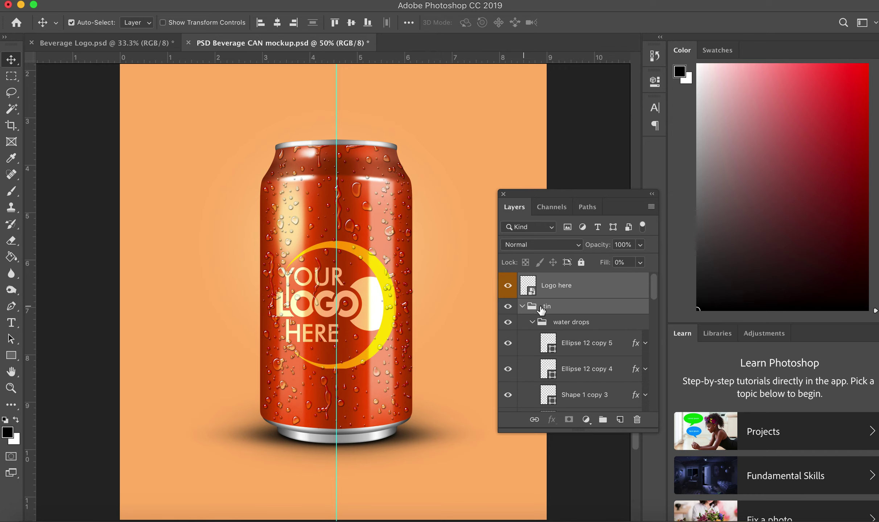
{"action": "scroll", "coordinate": [578, 387], "scroll_direction": "down", "scroll_amount": 10}
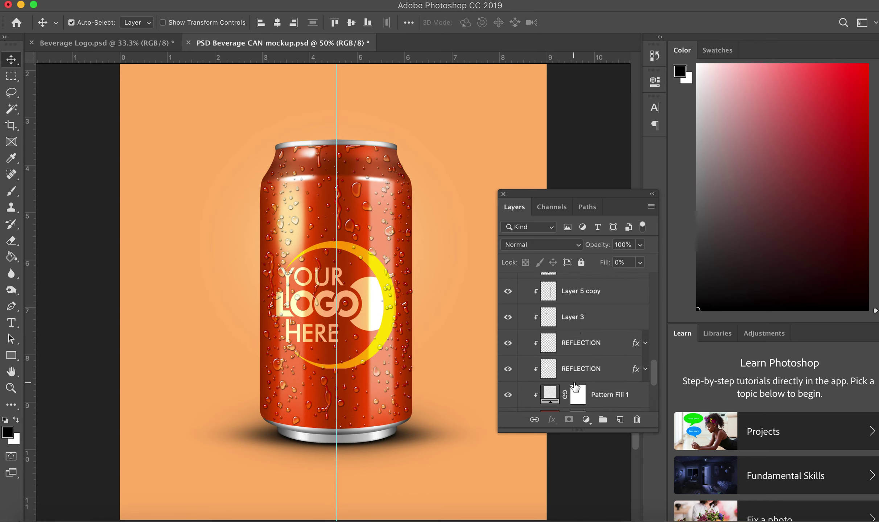
{"action": "scroll", "coordinate": [575, 387], "scroll_direction": "up", "scroll_amount": 2}
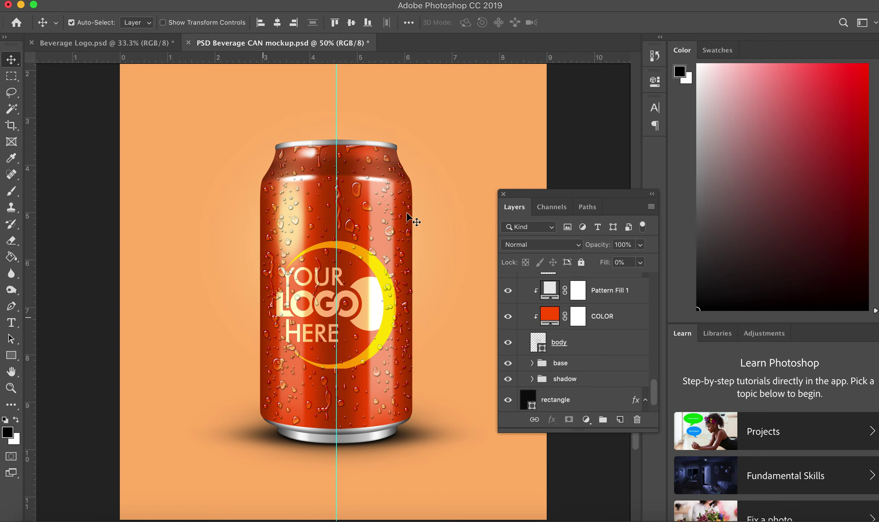
{"action": "scroll", "coordinate": [551, 323], "scroll_direction": "up", "scroll_amount": 10}
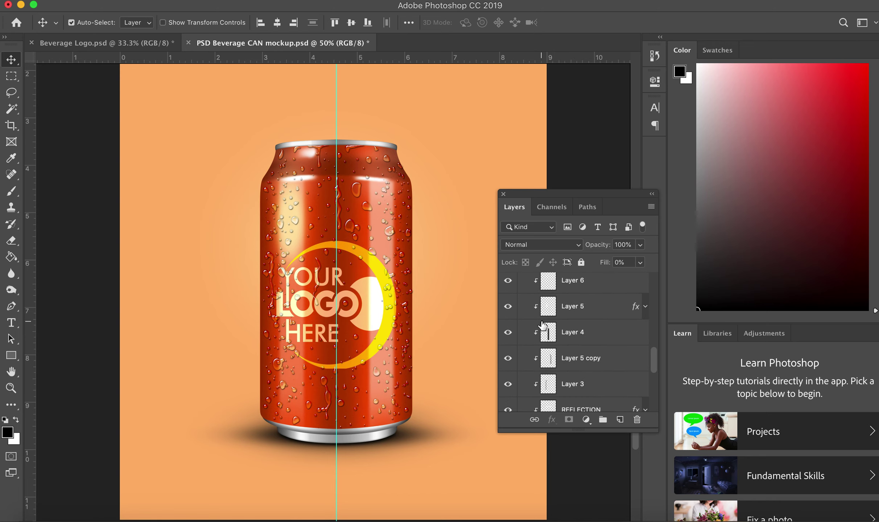
{"action": "scroll", "coordinate": [562, 365], "scroll_direction": "down", "scroll_amount": 3}
{"action": "scroll", "coordinate": [562, 365], "scroll_direction": "up", "scroll_amount": 2}
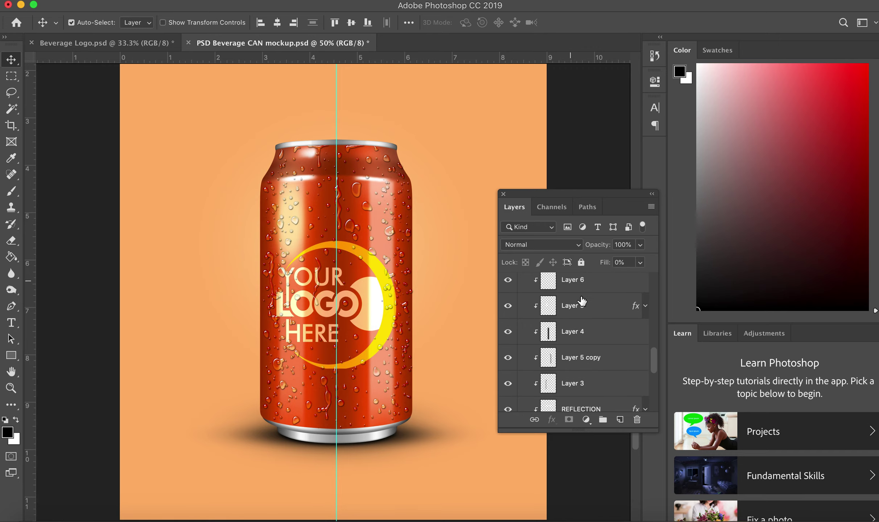
- Hide Layer 3, Layer 4, Layer 5, Layer 5 copy, Layer 6 and the two REFLECTION layers below Layer 3
{"action": "left_click", "coordinate": [508, 332]}
{"action": "left_click", "coordinate": [508, 307]}
{"action": "left_click", "coordinate": [508, 280]}
{"action": "left_click", "coordinate": [508, 358]}
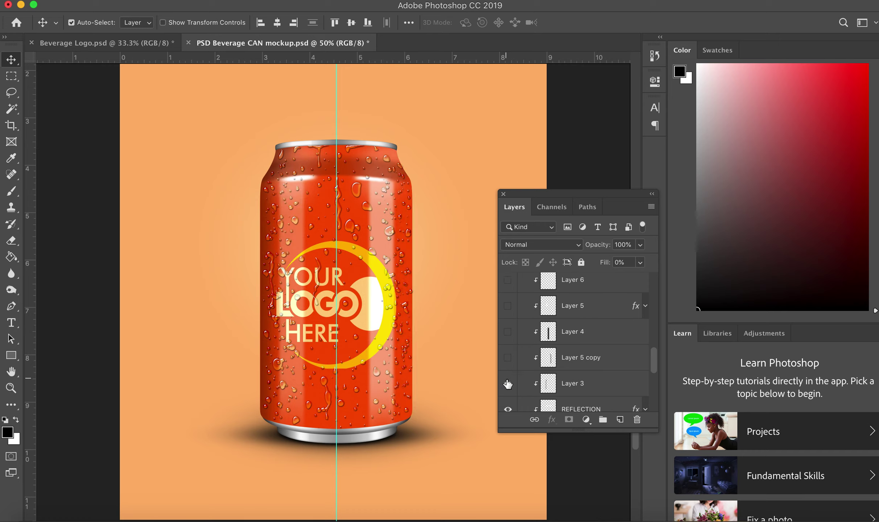
{"action": "left_click", "coordinate": [508, 383]}
{"action": "scroll", "coordinate": [508, 385], "scroll_direction": "down", "scroll_amount": 3}
{"action": "left_click", "coordinate": [508, 333]}
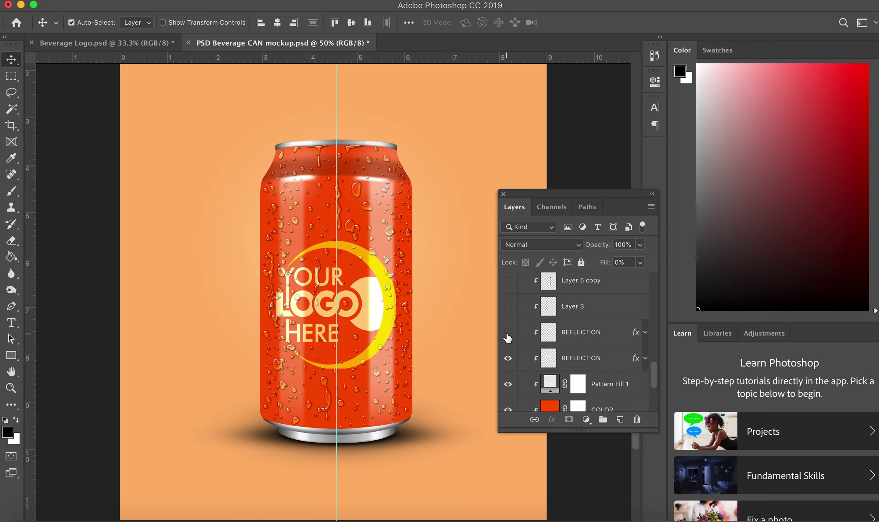
{"action": "left_click", "coordinate": [508, 360]}
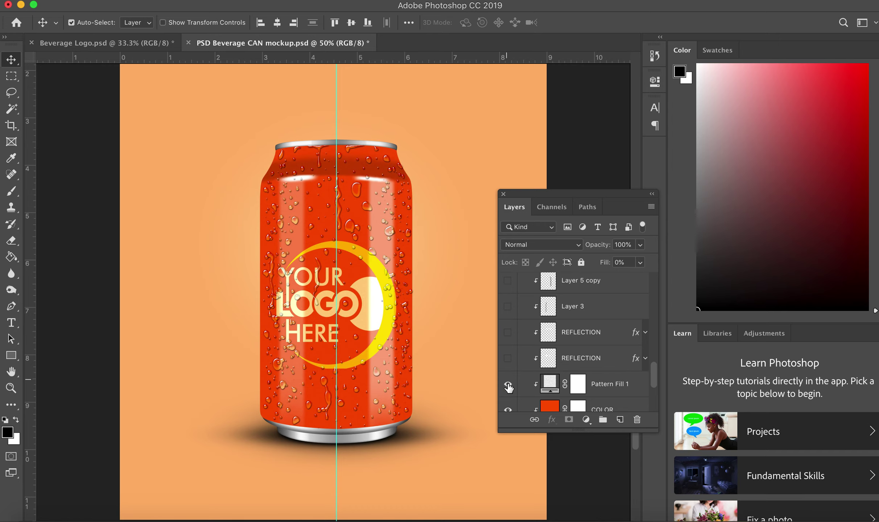
- Hide the can's COLOR fill, the body layer and the base group
{"action": "scroll", "coordinate": [509, 388], "scroll_direction": "down", "scroll_amount": 4}
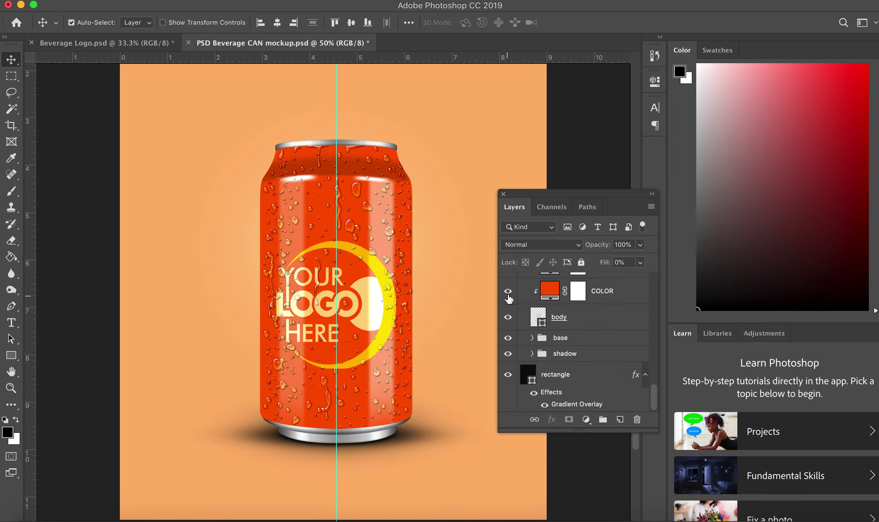
{"action": "left_click", "coordinate": [508, 292]}
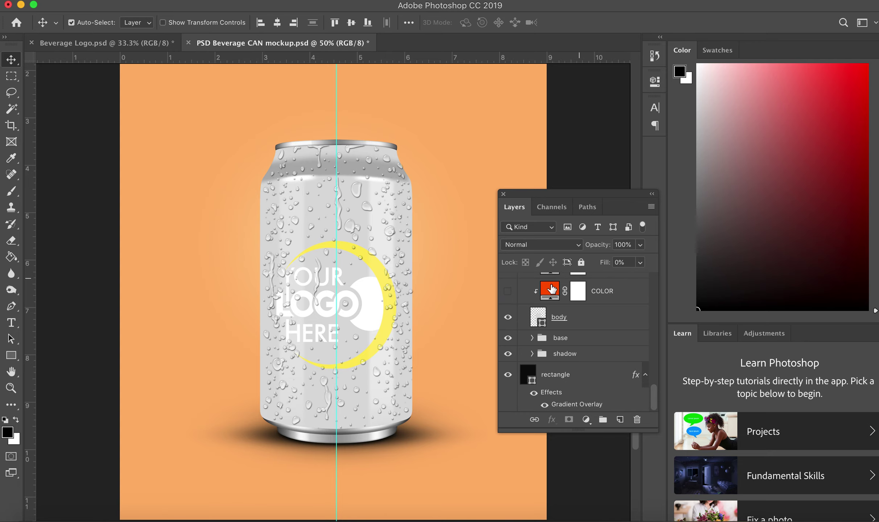
{"action": "left_click", "coordinate": [508, 318]}
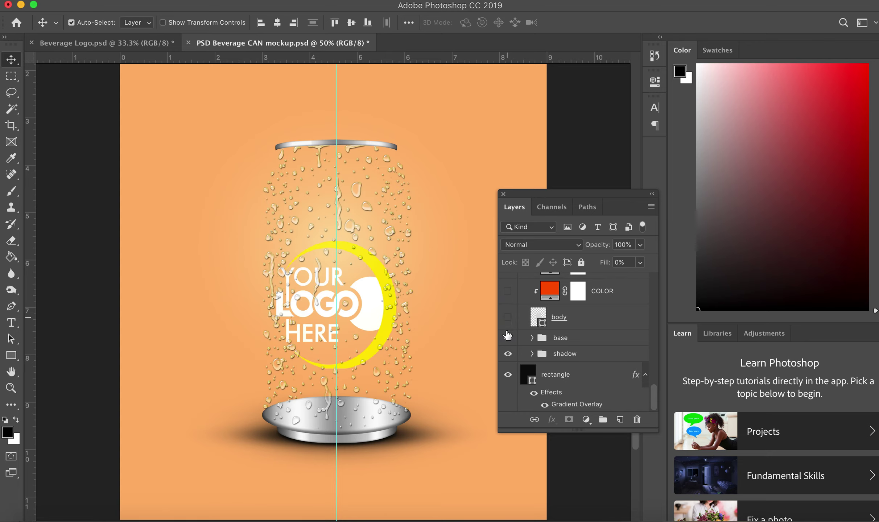
{"action": "left_click", "coordinate": [508, 338]}
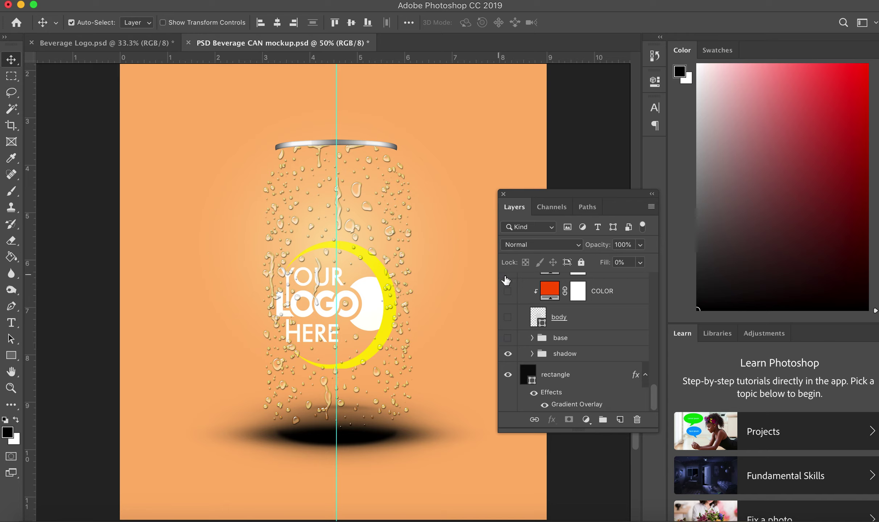
- Show the base group, body, COLOR, Pattern Fill 1 and the two hidden REFLECTION layers again
{"action": "left_click", "coordinate": [508, 338]}
{"action": "left_click", "coordinate": [509, 317]}
{"action": "left_click", "coordinate": [508, 291]}
{"action": "scroll", "coordinate": [511, 319], "scroll_direction": "up", "scroll_amount": 5}
{"action": "left_click", "coordinate": [507, 348]}
{"action": "left_click", "coordinate": [508, 322]}
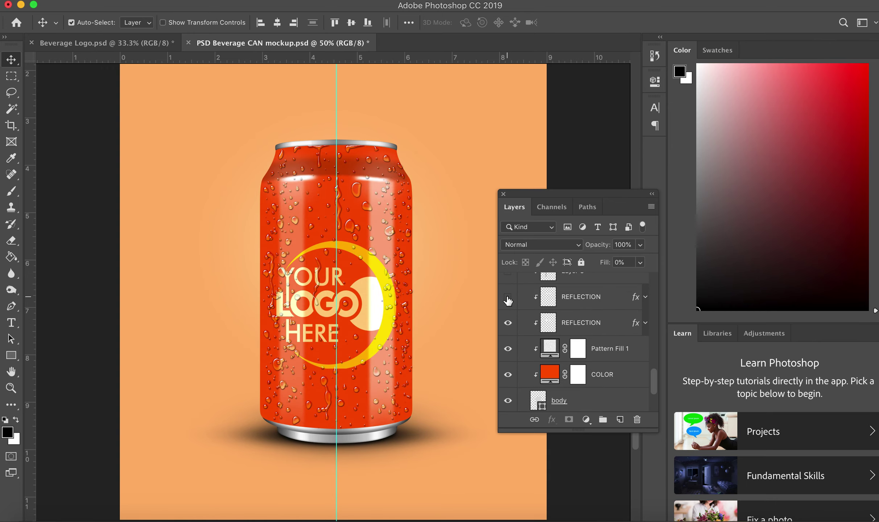
{"action": "left_click", "coordinate": [508, 296]}
- Show Layer 3, Layer 5 copy, Layer 4, Layer 5 and Layer 6 again, and return to the Logo here layer
{"action": "scroll", "coordinate": [508, 300], "scroll_direction": "up", "scroll_amount": 3}
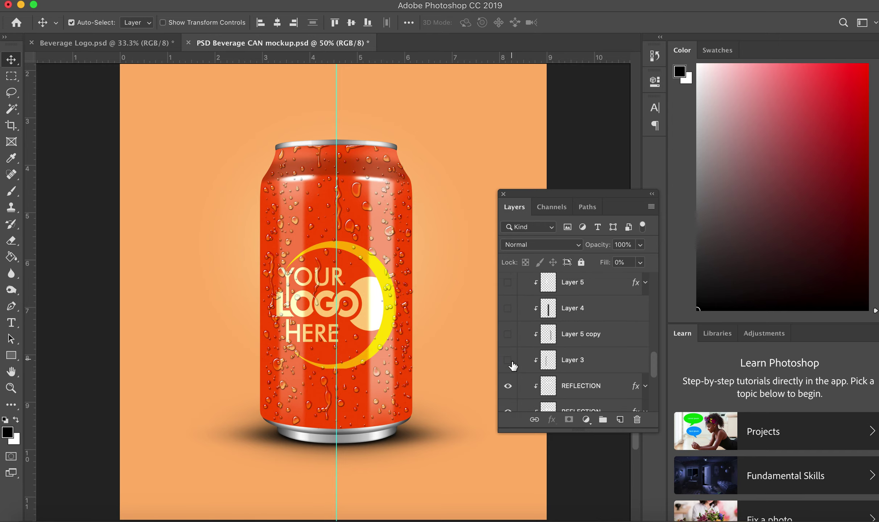
{"action": "left_click", "coordinate": [508, 360]}
{"action": "left_click", "coordinate": [508, 334]}
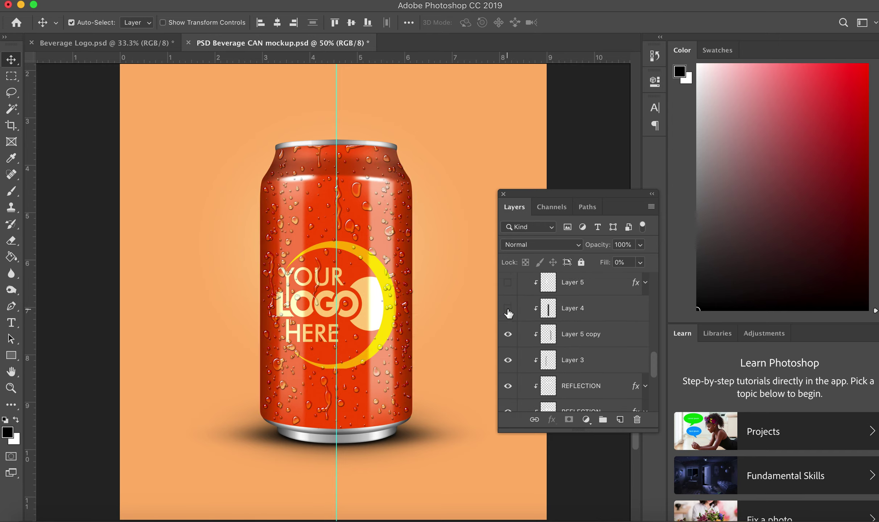
{"action": "left_click", "coordinate": [508, 308]}
{"action": "scroll", "coordinate": [508, 311], "scroll_direction": "up", "scroll_amount": 4}
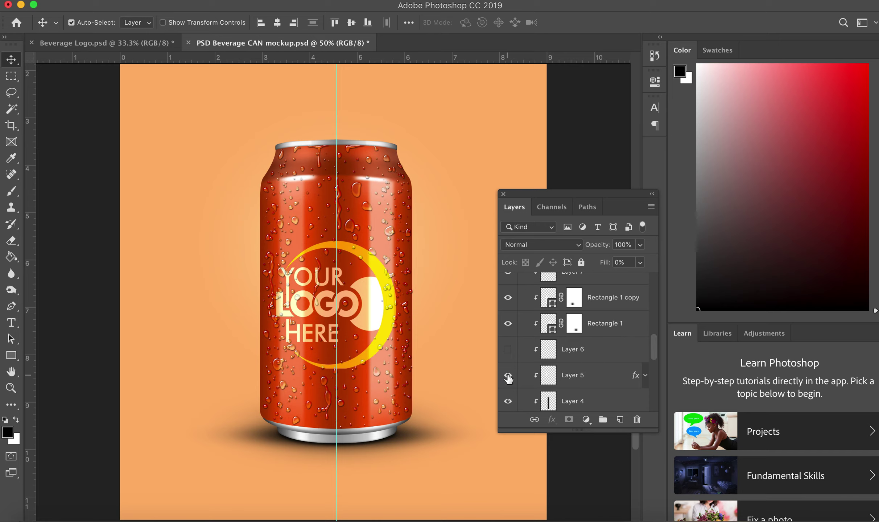
{"action": "left_click", "coordinate": [508, 374]}
{"action": "left_click", "coordinate": [508, 348]}
{"action": "scroll", "coordinate": [511, 327], "scroll_direction": "up", "scroll_amount": 2}
{"action": "scroll", "coordinate": [515, 279], "scroll_direction": "up", "scroll_amount": 10}
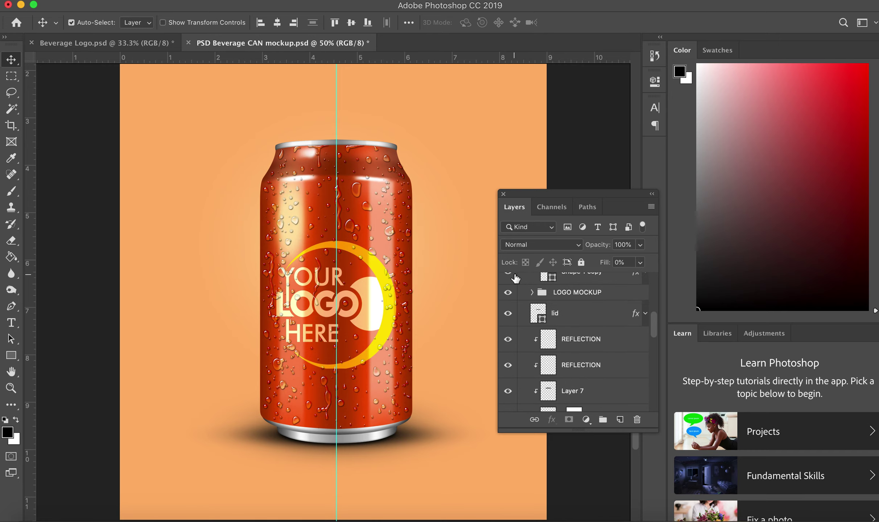
{"action": "scroll", "coordinate": [516, 279], "scroll_direction": "up", "scroll_amount": 1}
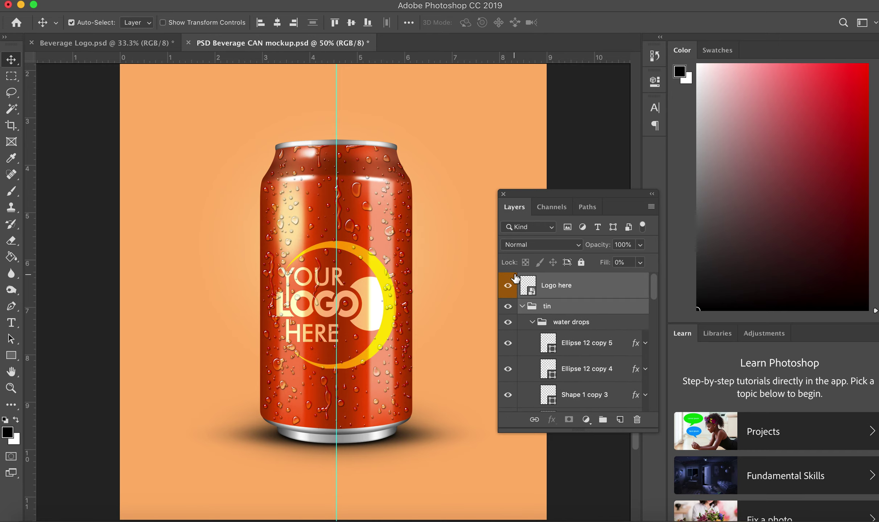
- Open the contents of the Logo here smart object and hide its logo and Ellipse 2 layers
{"action": "left_click", "coordinate": [591, 290]}
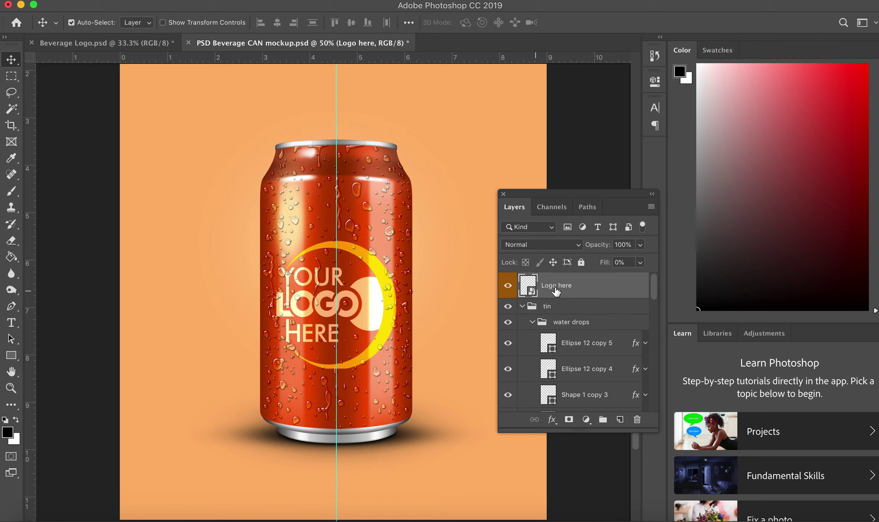
{"action": "double_click", "coordinate": [531, 292]}
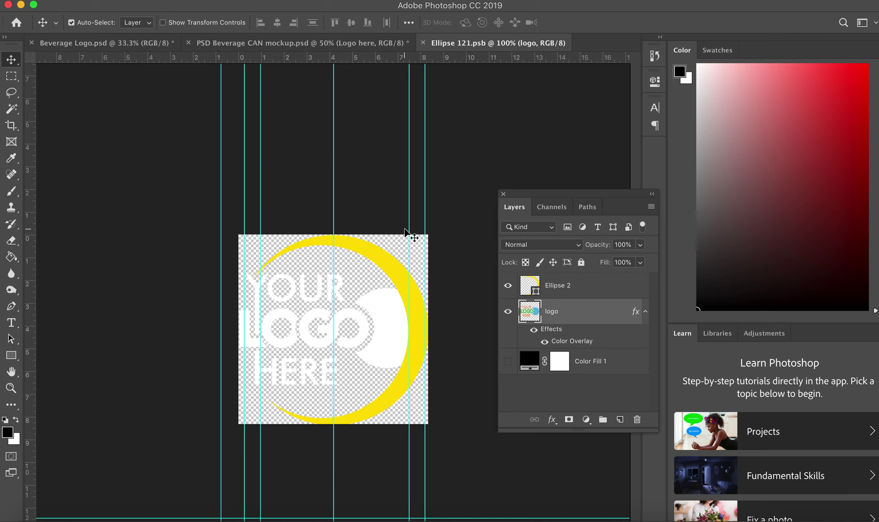
{"action": "left_click", "coordinate": [509, 313]}
{"action": "left_click", "coordinate": [508, 286]}
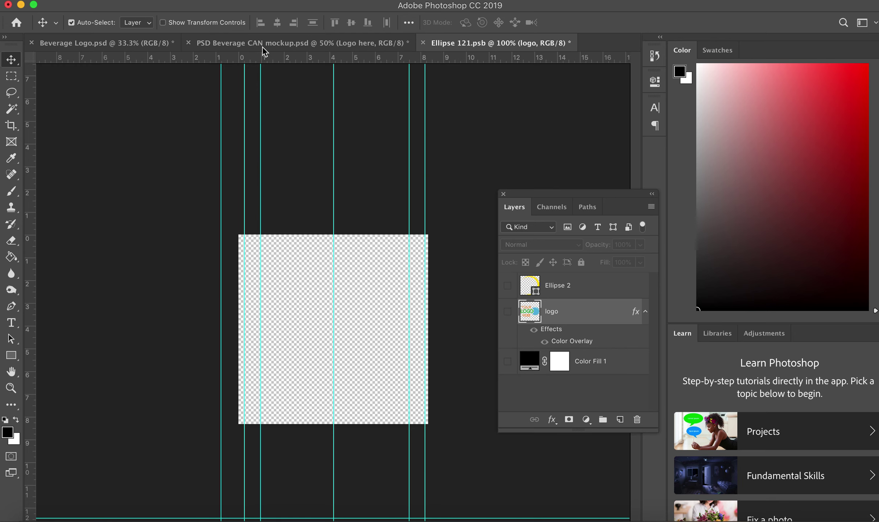
- Look over the Beverage Logo and can mockup documents, and return to the Ellipse 121.psb smart object
{"action": "left_click", "coordinate": [140, 43]}
{"action": "key", "text": "super+a"}
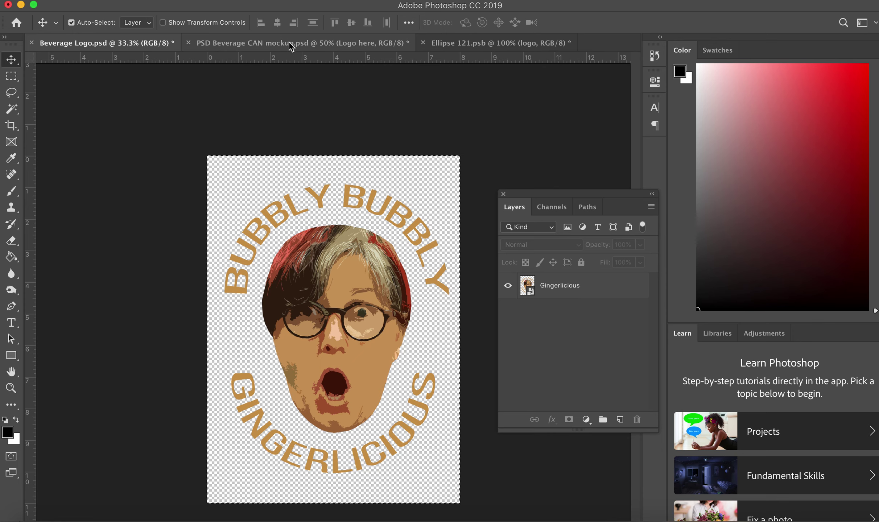
{"action": "left_click", "coordinate": [288, 42]}
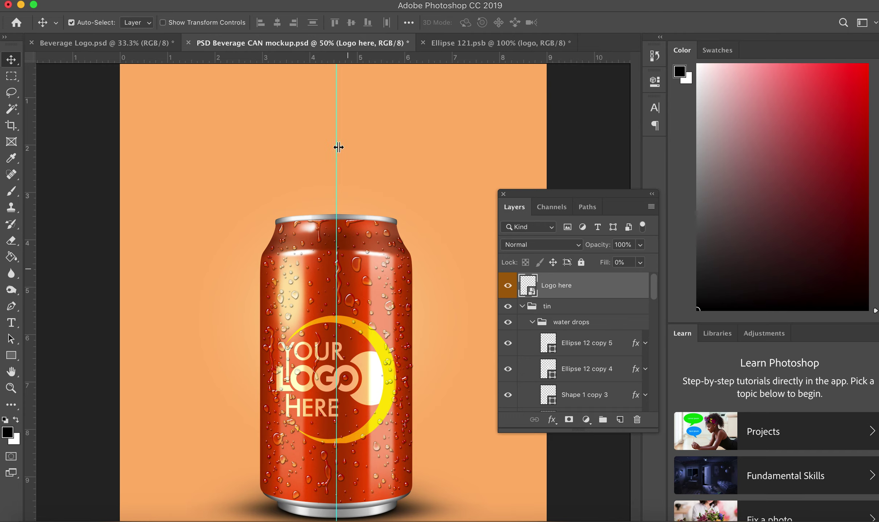
{"action": "left_click", "coordinate": [451, 45]}
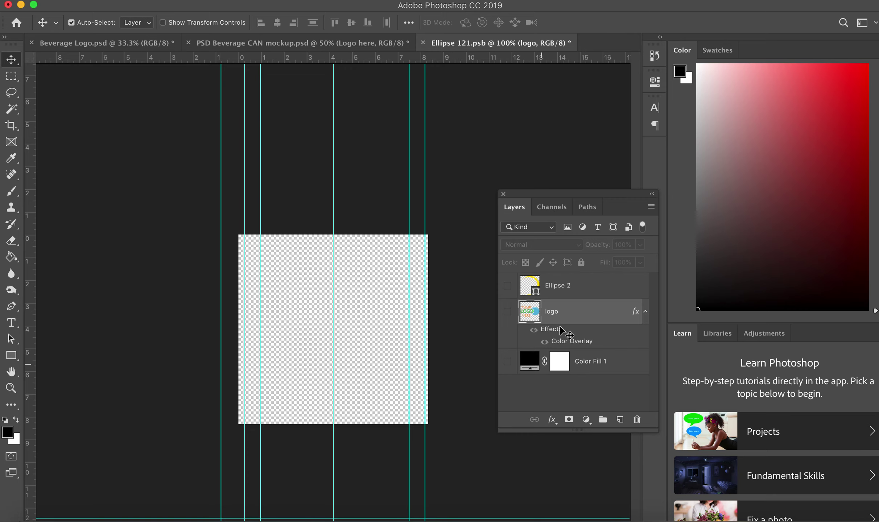
- Show the Ellipse 2 and logo layers briefly and hide both again
{"action": "left_click", "coordinate": [508, 286]}
{"action": "left_click", "coordinate": [508, 312]}
{"action": "left_click", "coordinate": [508, 312]}
{"action": "left_click", "coordinate": [508, 285]}
- Check the Gingerlicious artwork in Beverage Logo.psd and go back to Ellipse 121.psb
{"action": "left_click", "coordinate": [348, 308]}
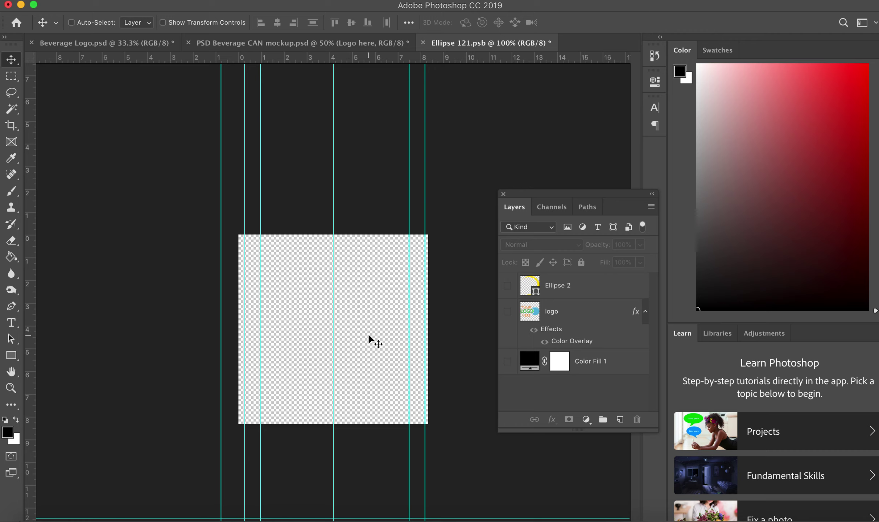
{"action": "left_click", "coordinate": [131, 42]}
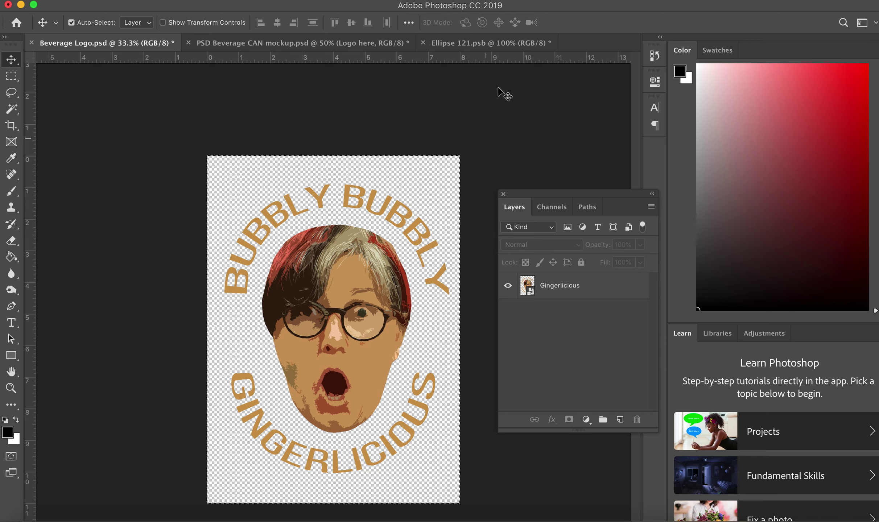
{"action": "left_click", "coordinate": [482, 39]}
{"action": "key", "text": "super"}
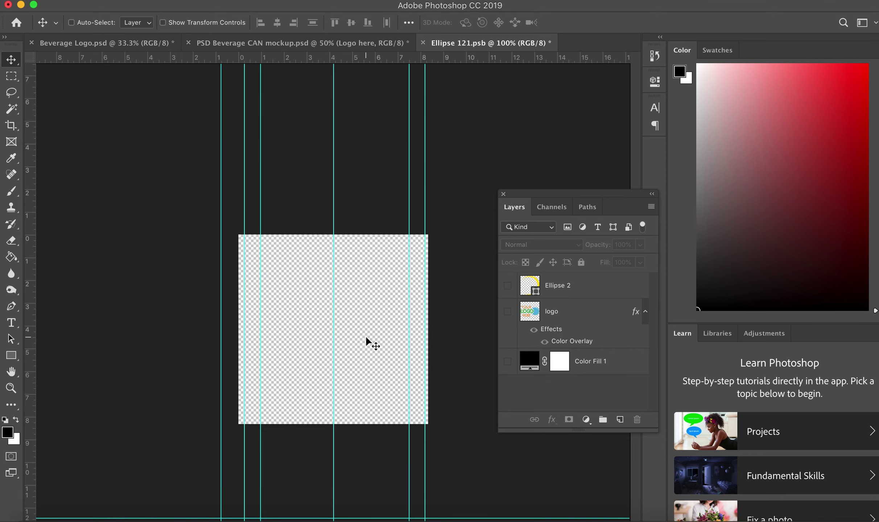
- Examine the emptied canvas and guides of Ellipse 121.psb zoomed out and at 200%
{"action": "key", "text": "super+minus"}
{"action": "key", "text": "super+minus"}
{"action": "key", "text": "super+minus"}
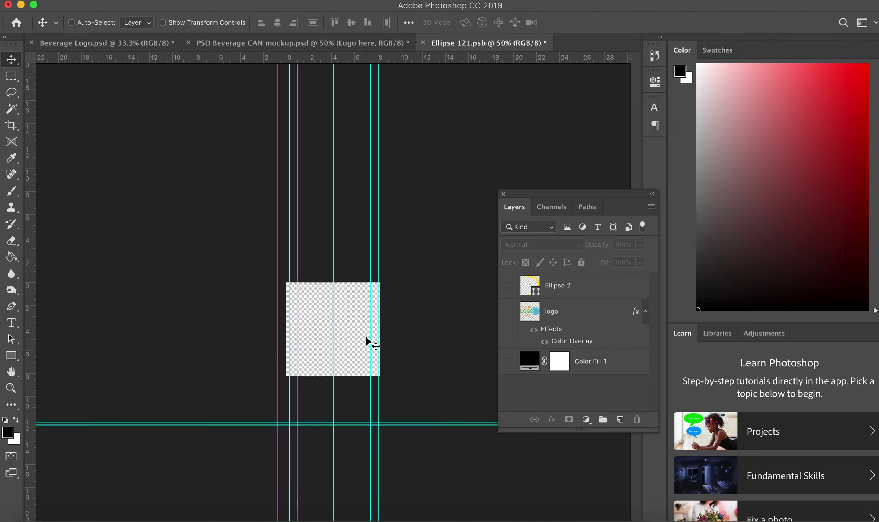
{"action": "key", "text": "super+minus"}
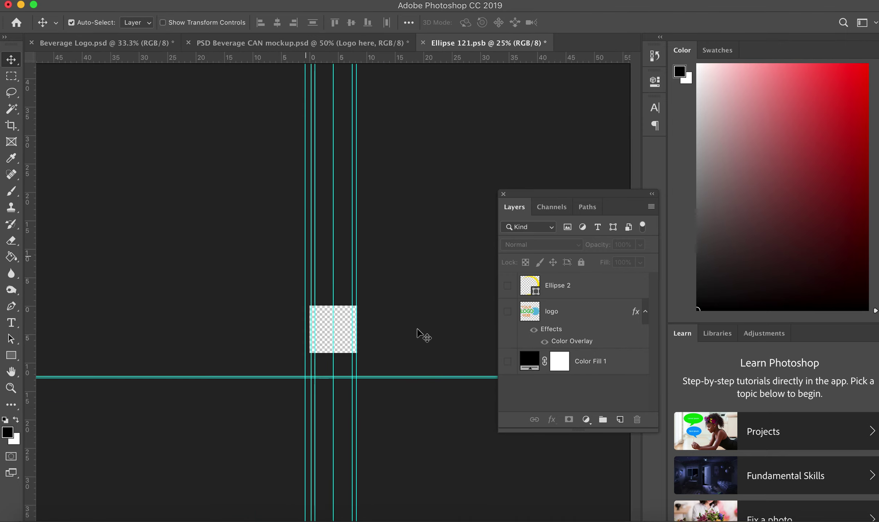
{"action": "key", "text": "super+plus"}
{"action": "key", "text": "super+plus"}
{"action": "key", "text": "super+plus"}
{"action": "key", "text": "super+plus"}
{"action": "key", "text": "super+plus"}
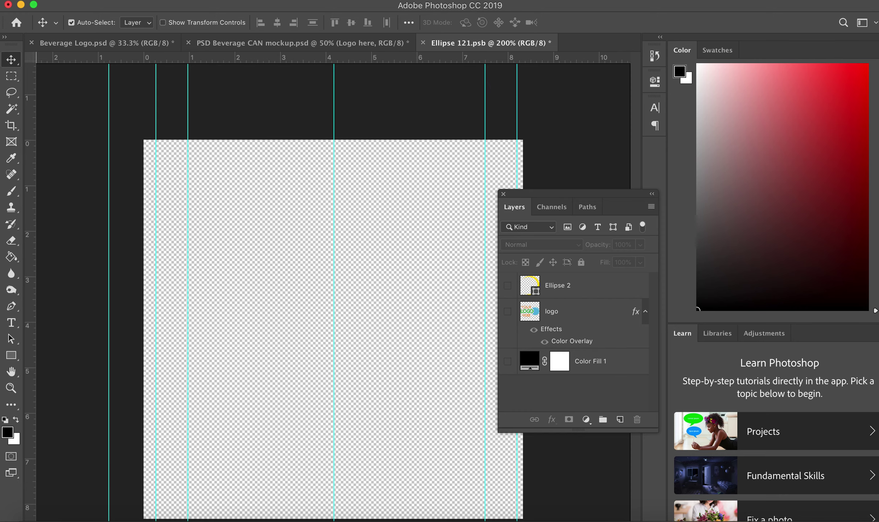
- Place Beverage Logo Smart Object.jpg from the Beverage ASSIGNMENT folder as an embedded object, keeping its default size and position
{"action": "left_click", "coordinate": [116, 0]}
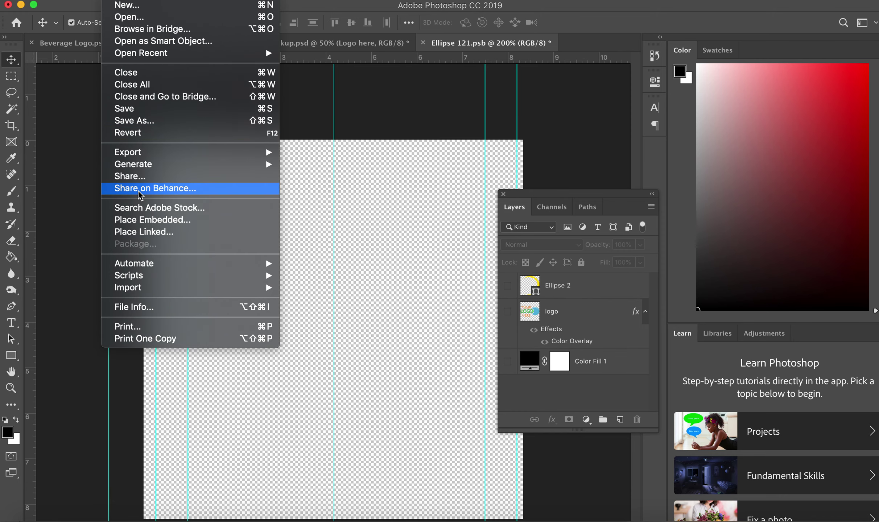
{"action": "left_click", "coordinate": [144, 220]}
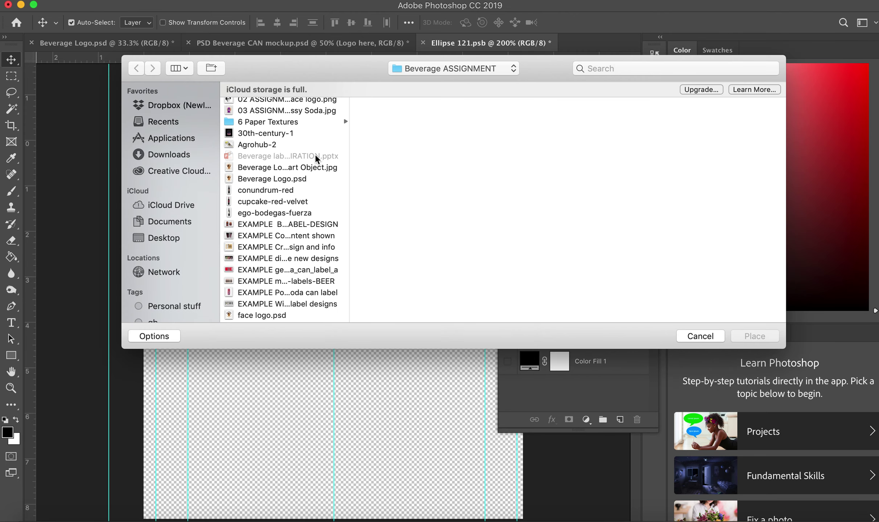
{"action": "scroll", "coordinate": [290, 209], "scroll_direction": "down", "scroll_amount": 5}
{"action": "scroll", "coordinate": [289, 210], "scroll_direction": "down", "scroll_amount": 3}
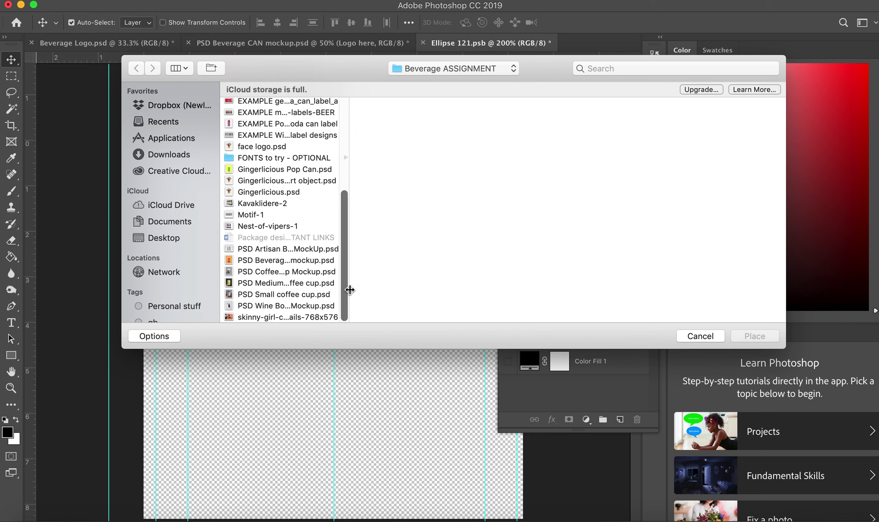
{"action": "left_click_drag", "start_coordinate": [350, 290], "coordinate": [408, 296]}
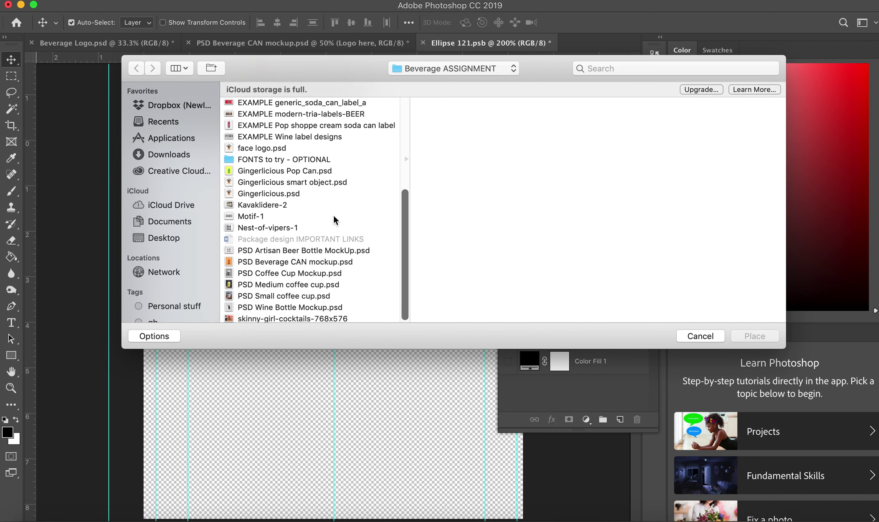
{"action": "scroll", "coordinate": [333, 215], "scroll_direction": "up", "scroll_amount": 10}
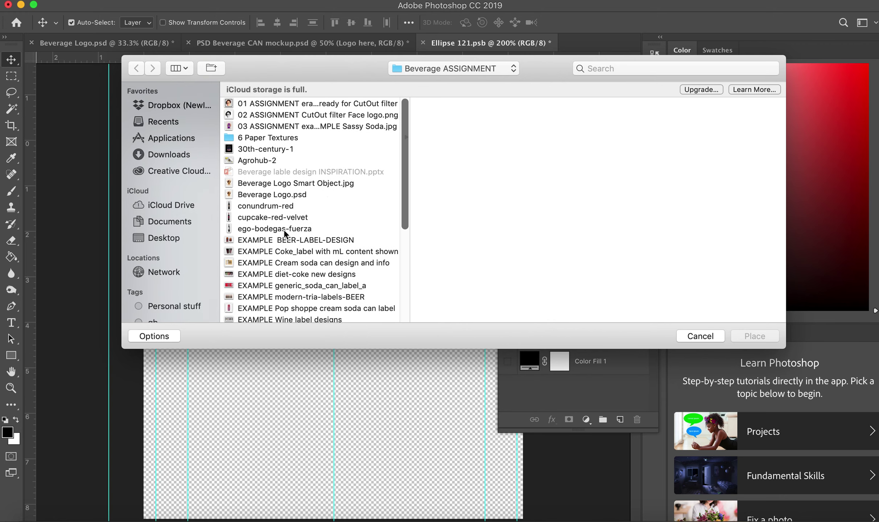
{"action": "scroll", "coordinate": [283, 232], "scroll_direction": "down", "scroll_amount": 3}
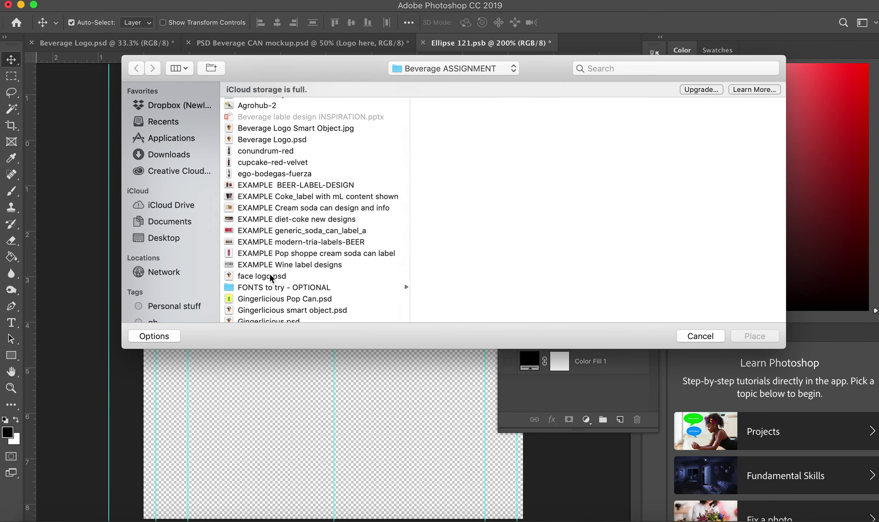
{"action": "left_click", "coordinate": [272, 277]}
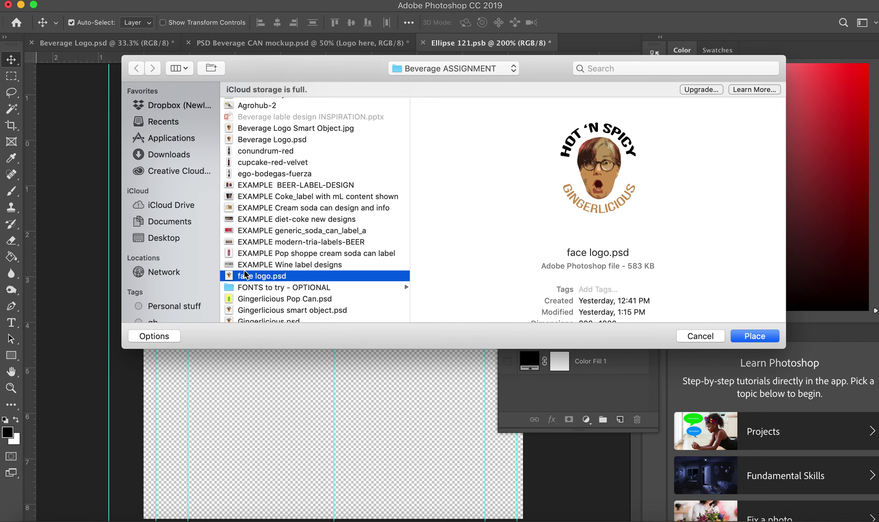
{"action": "scroll", "coordinate": [326, 283], "scroll_direction": "down", "scroll_amount": 2}
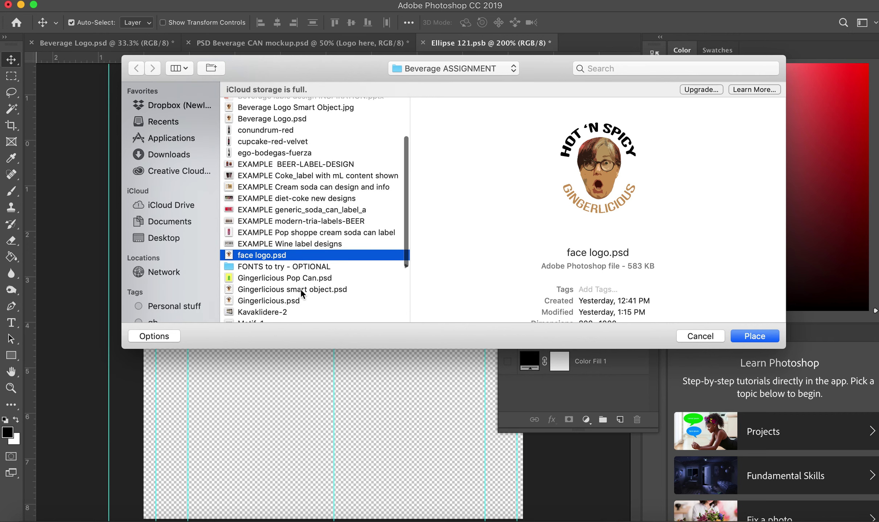
{"action": "scroll", "coordinate": [301, 292], "scroll_direction": "down", "scroll_amount": 1}
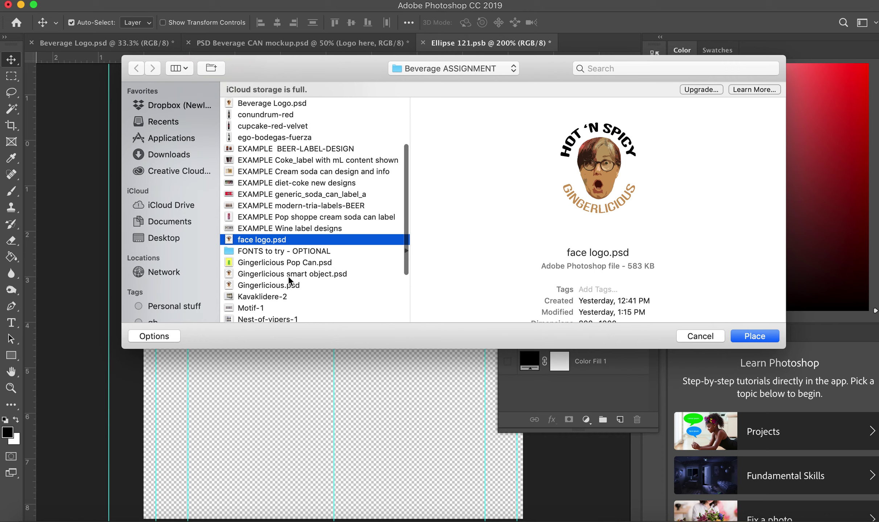
{"action": "scroll", "coordinate": [287, 288], "scroll_direction": "up", "scroll_amount": 4}
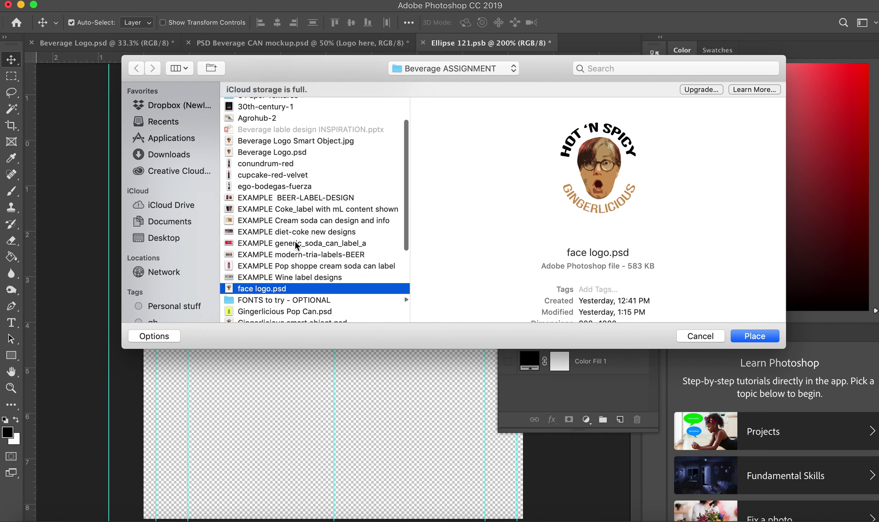
{"action": "scroll", "coordinate": [294, 239], "scroll_direction": "up", "scroll_amount": 4}
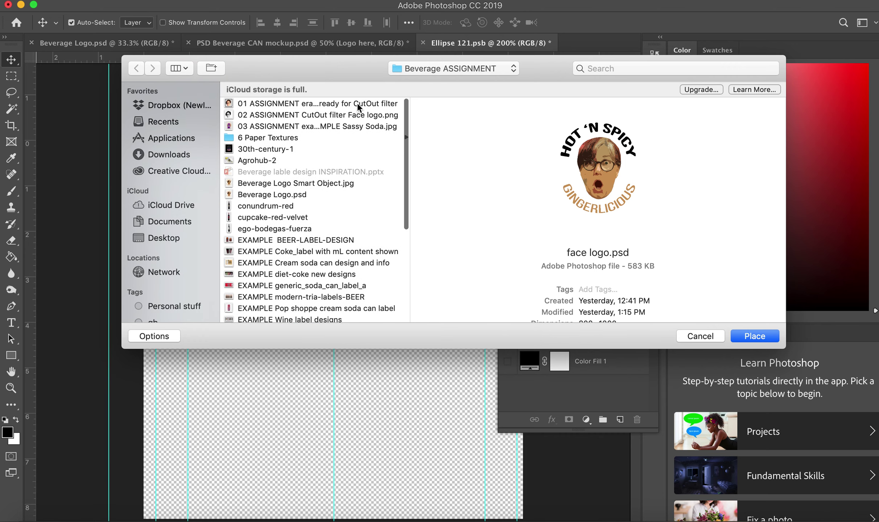
{"action": "left_click", "coordinate": [265, 183]}
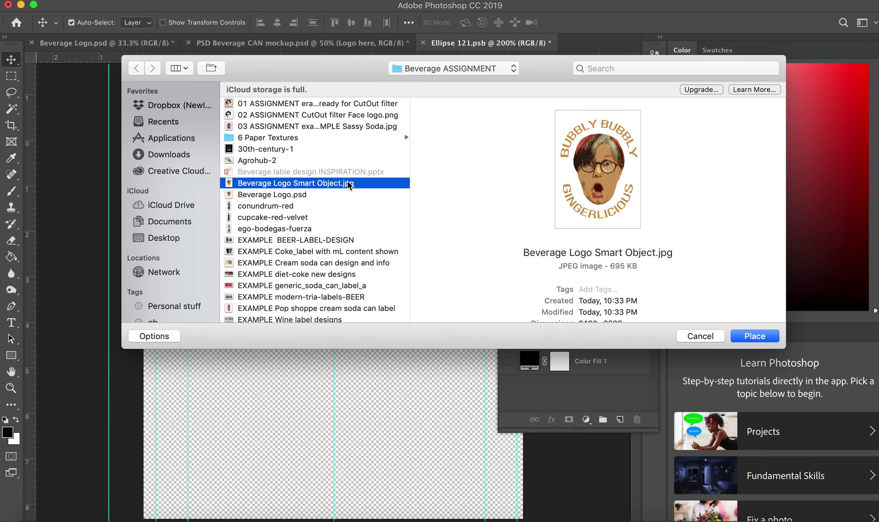
{"action": "left_click", "coordinate": [748, 338]}
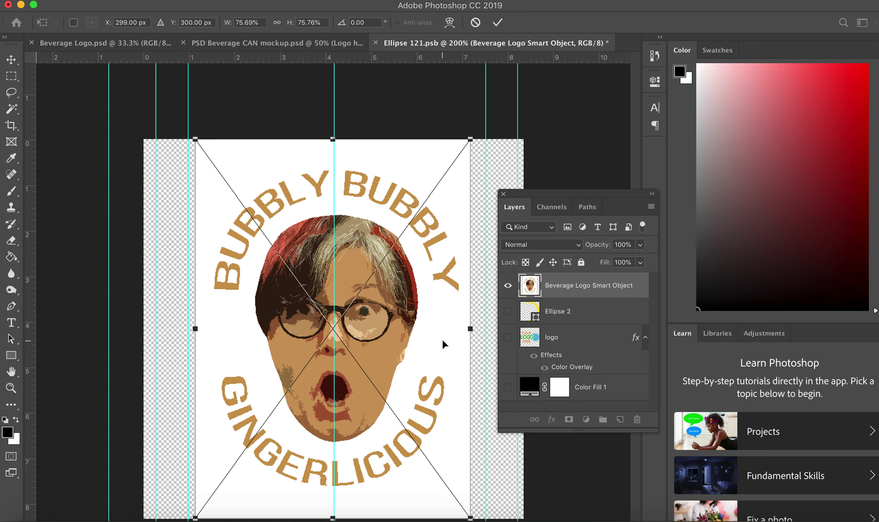
{"action": "key", "text": "Return"}
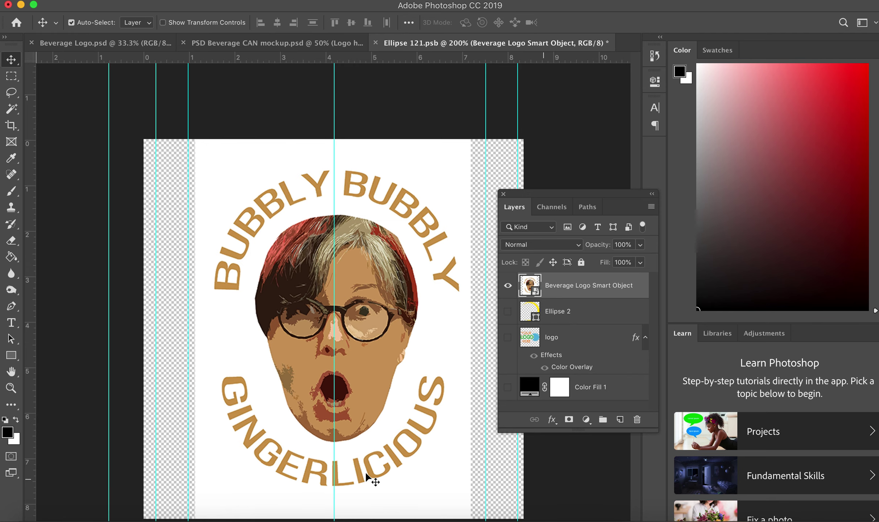
- Save a PNG copy of Beverage Logo.psd as Beverage Logo smart object.png with the Large file size (Fastest saving) option
{"action": "left_click", "coordinate": [128, 44]}
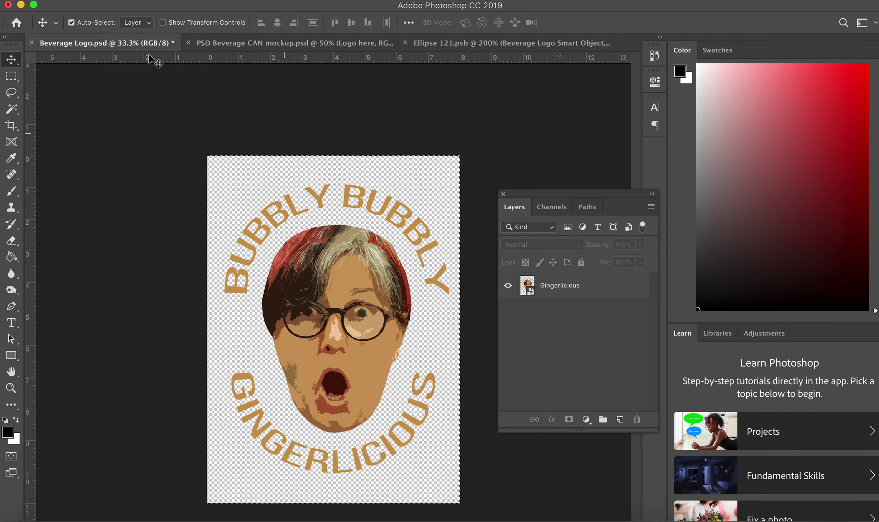
{"action": "left_click", "coordinate": [121, 1]}
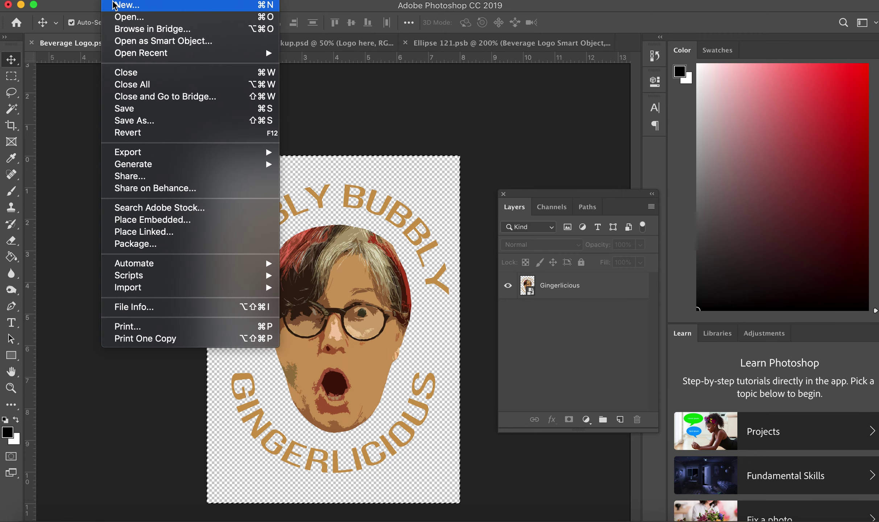
{"action": "left_click", "coordinate": [167, 121]}
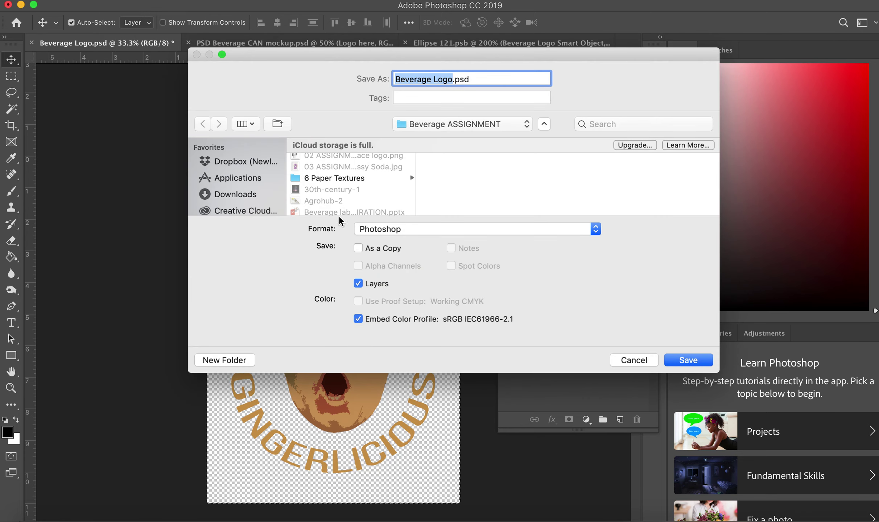
{"action": "left_click", "coordinate": [461, 229]}
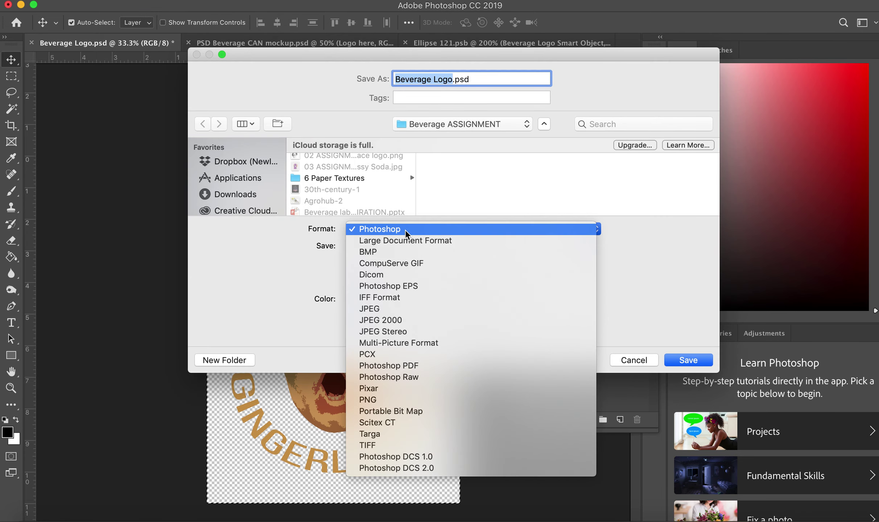
{"action": "left_click", "coordinate": [418, 400]}
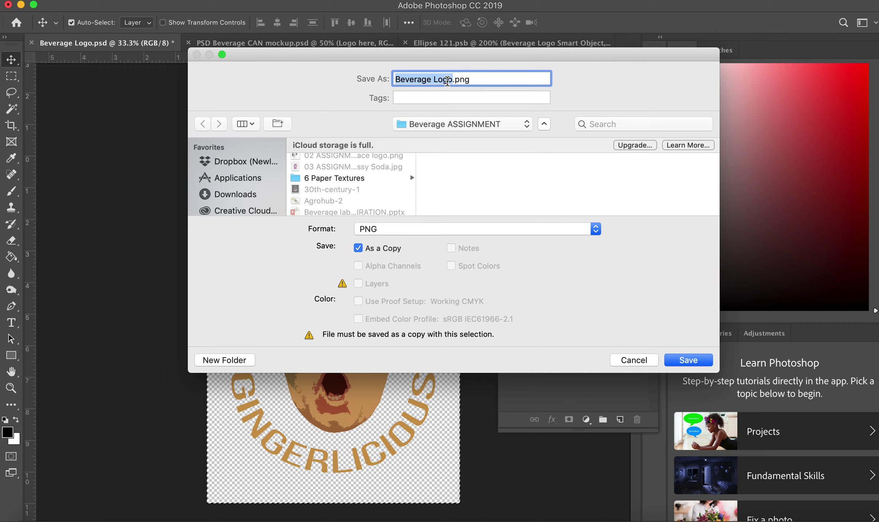
{"action": "left_click", "coordinate": [452, 81]}
{"action": "type", "text": "sma"}
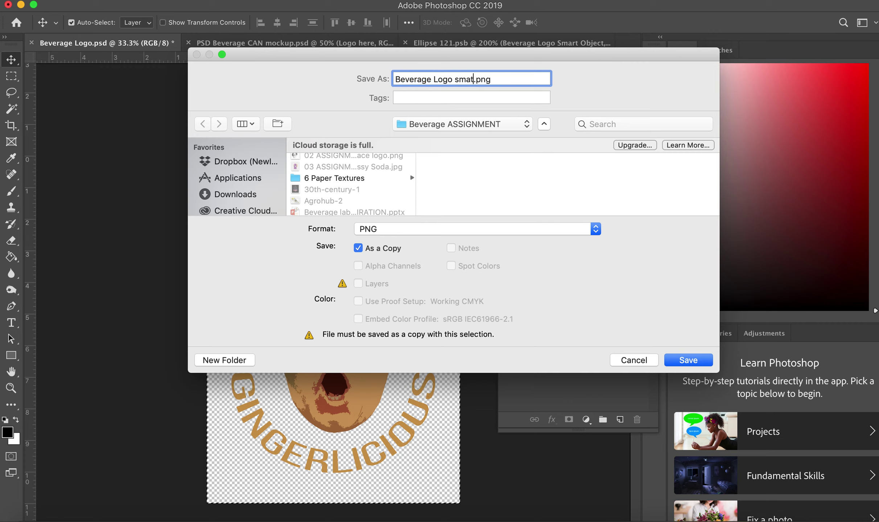
{"action": "type", "text": "rt object"}
{"action": "left_click", "coordinate": [688, 360]}
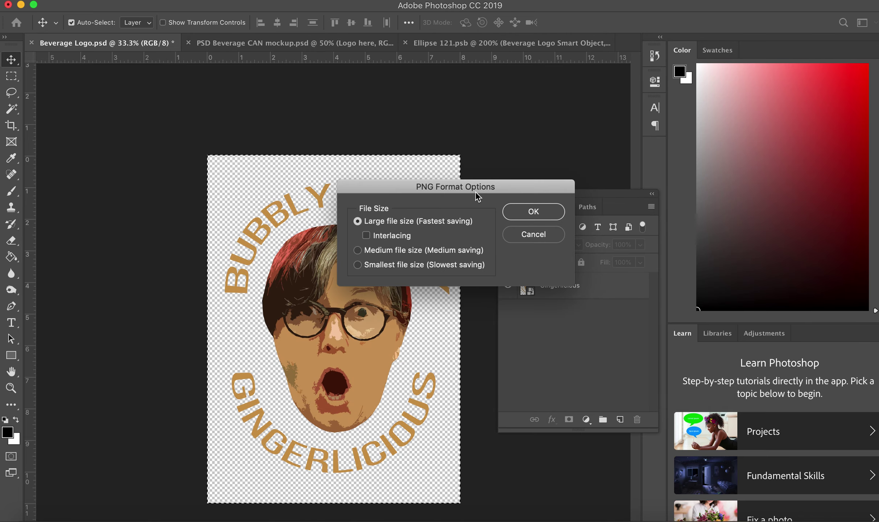
{"action": "left_click", "coordinate": [533, 213]}
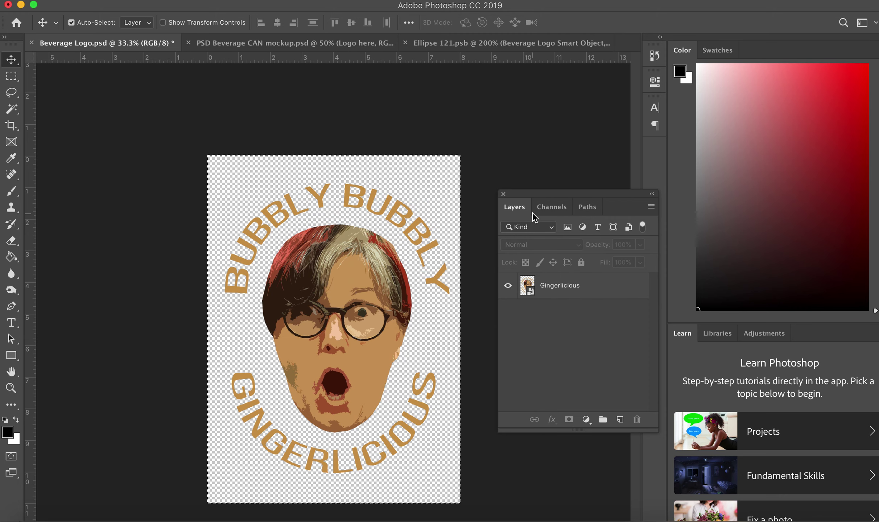
- Replace the placed JPG logo layer in Ellipse 121.psb with Beverage Logo smart object.png from the Beverage ASSIGNMENT folder, placed as an embedded object
{"action": "left_click", "coordinate": [458, 43]}
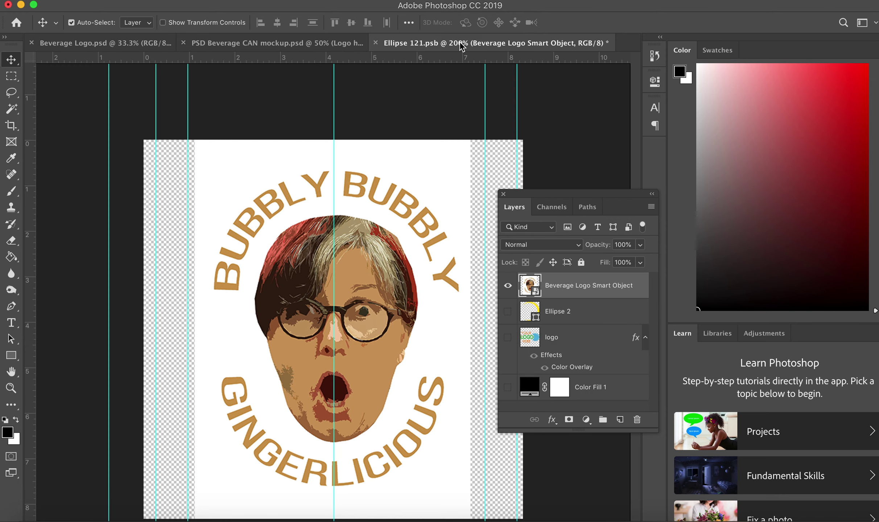
{"action": "left_click_drag", "start_coordinate": [614, 290], "coordinate": [639, 422]}
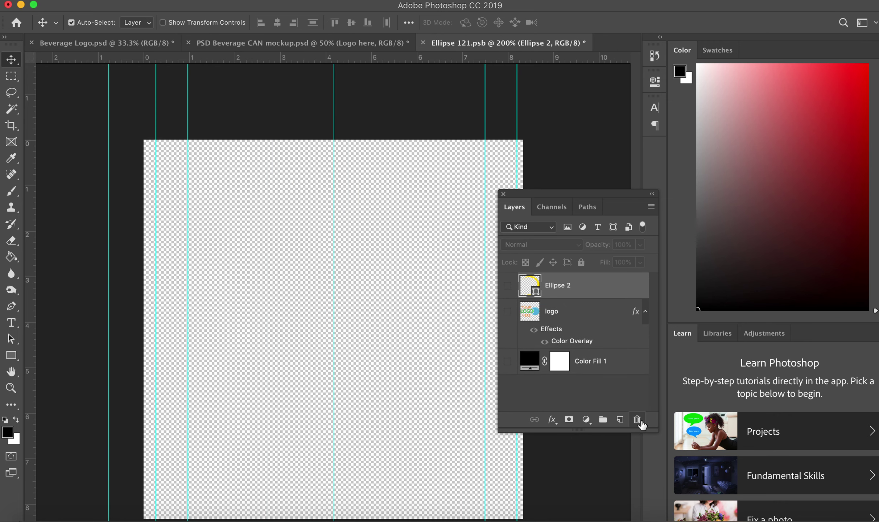
{"action": "left_click", "coordinate": [116, 0]}
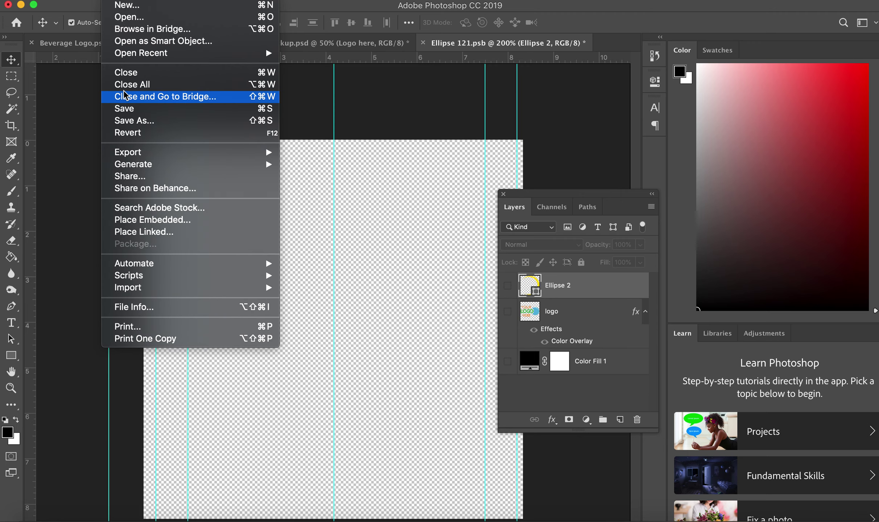
{"action": "left_click", "coordinate": [141, 220]}
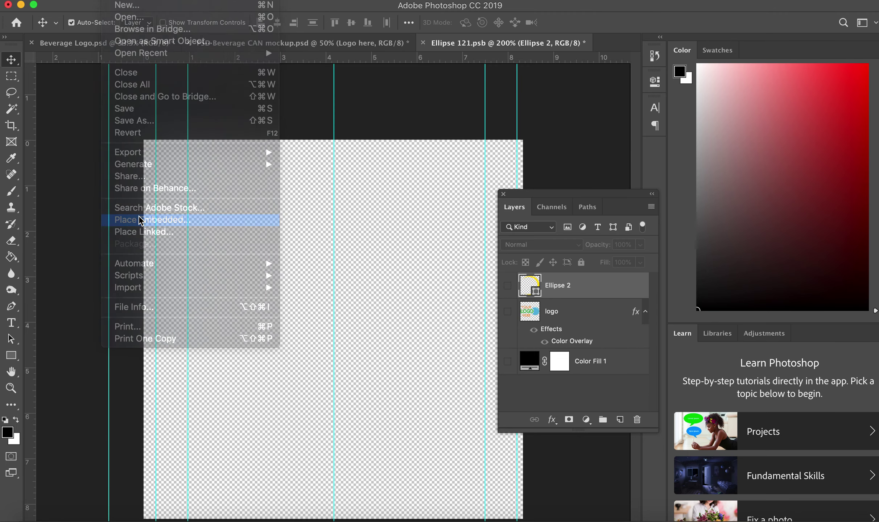
{"action": "scroll", "coordinate": [278, 182], "scroll_direction": "down", "scroll_amount": 3}
{"action": "scroll", "coordinate": [280, 202], "scroll_direction": "up", "scroll_amount": 3}
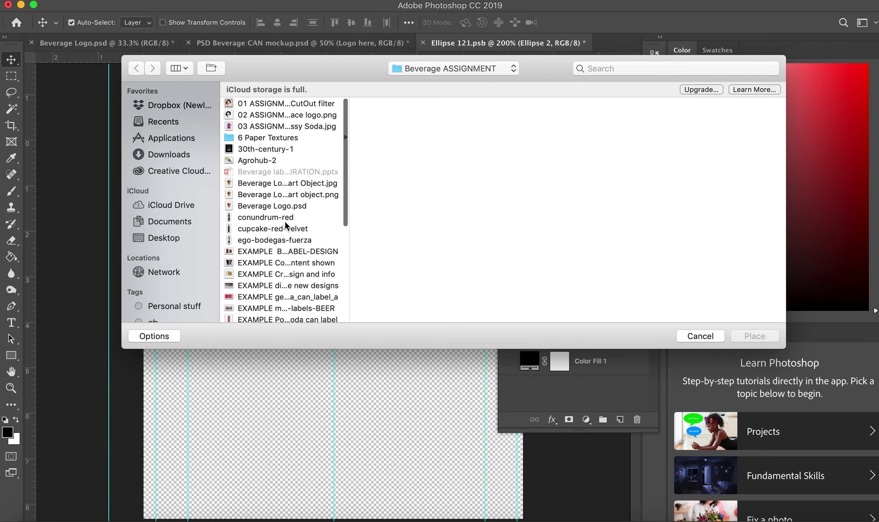
{"action": "left_click", "coordinate": [300, 183]}
{"action": "key", "text": "Down"}
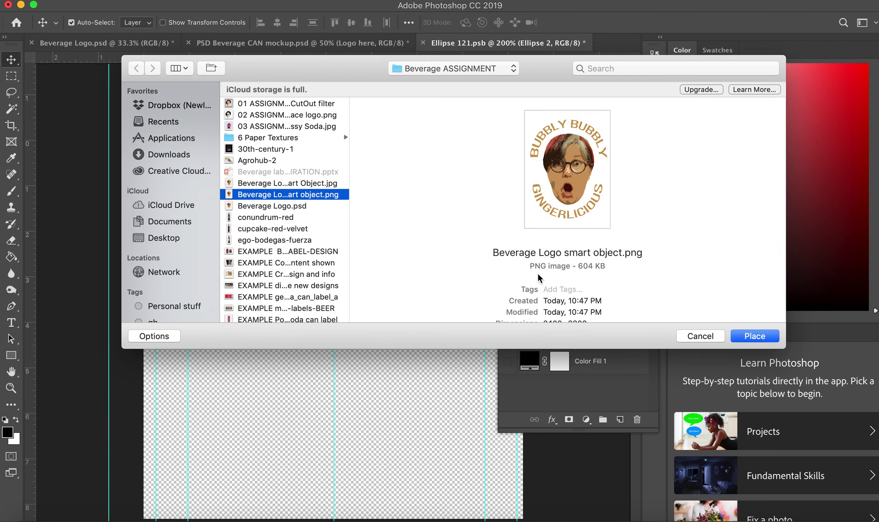
{"action": "left_click", "coordinate": [754, 338]}
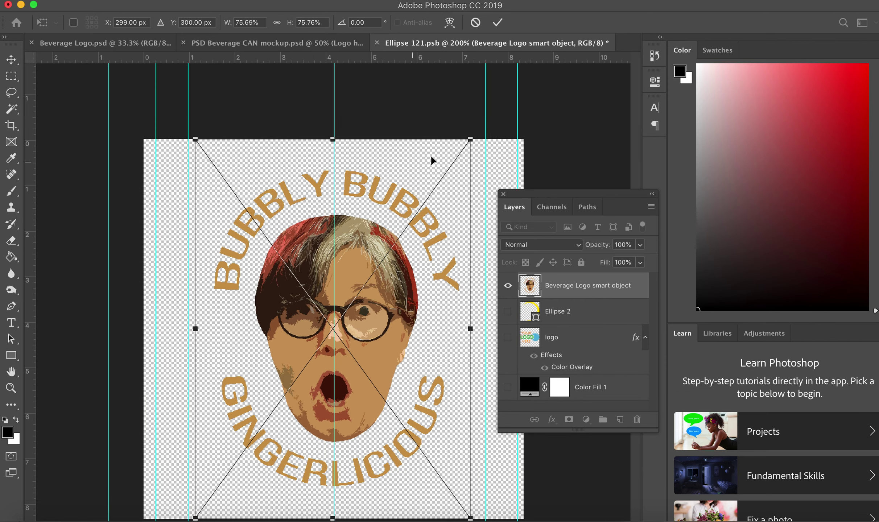
- Enlarge the placed PNG logo to about 89% and centre it on the canvas at about X 301.5 px, Y 300 px
{"action": "left_click_drag", "start_coordinate": [471, 138], "coordinate": [501, 113]}
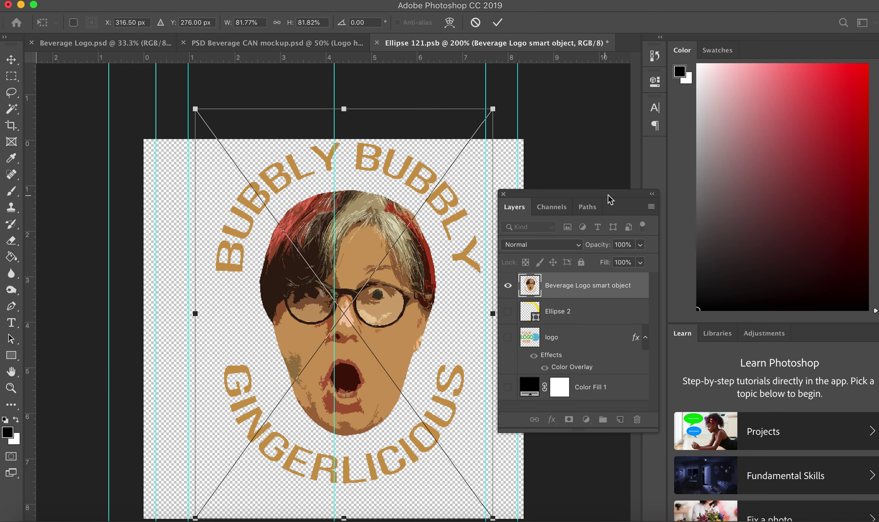
{"action": "left_click_drag", "start_coordinate": [611, 198], "coordinate": [783, 183]}
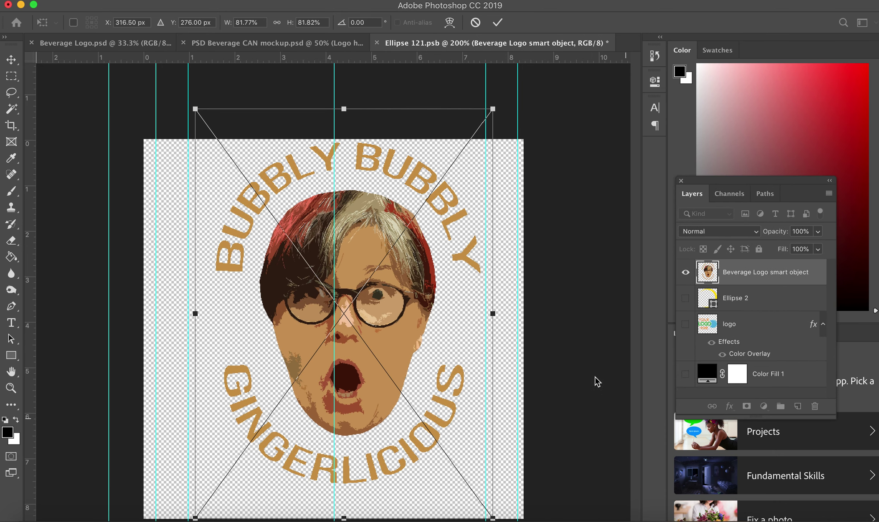
{"action": "key", "text": "super+minus"}
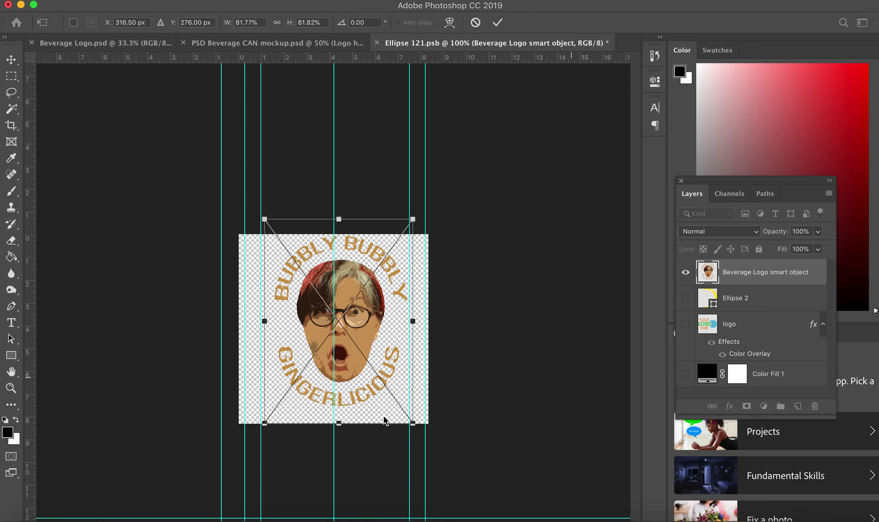
{"action": "left_click_drag", "start_coordinate": [413, 423], "coordinate": [427, 443]}
{"action": "left_click_drag", "start_coordinate": [378, 368], "coordinate": [370, 368]}
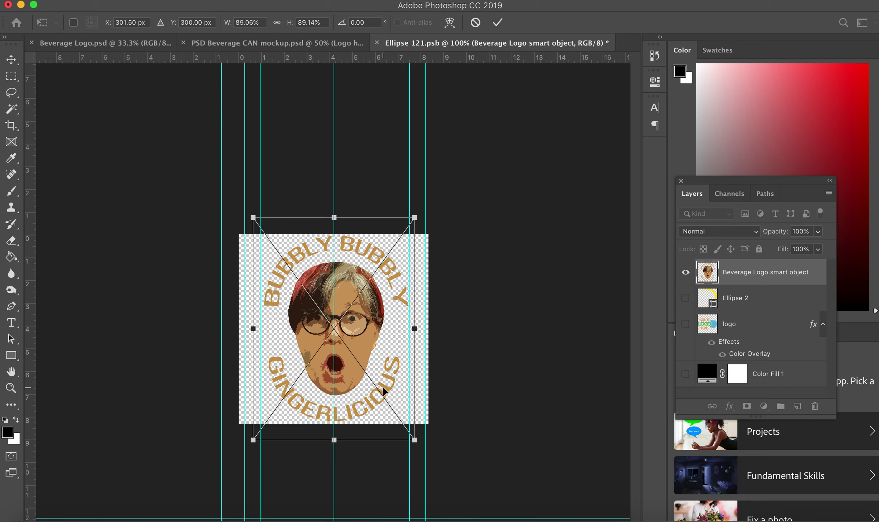
{"action": "key", "text": "Return"}
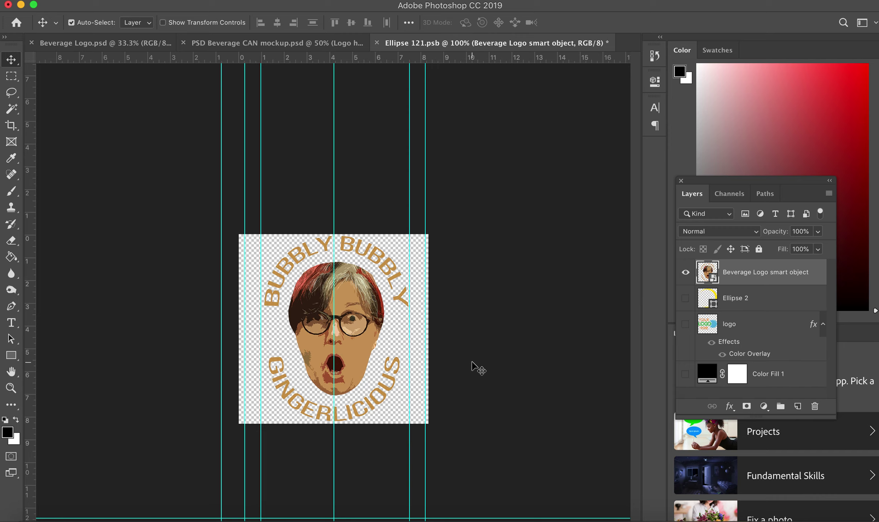
- Save Ellipse 121.psb and check the updated logo on the can in PSD Beverage CAN mockup.psd
{"action": "key", "text": "super+s"}
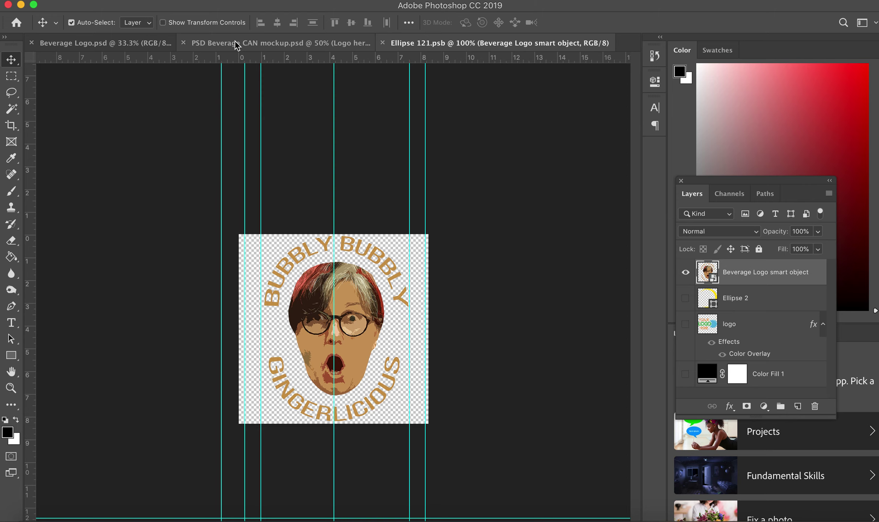
{"action": "left_click", "coordinate": [256, 43]}
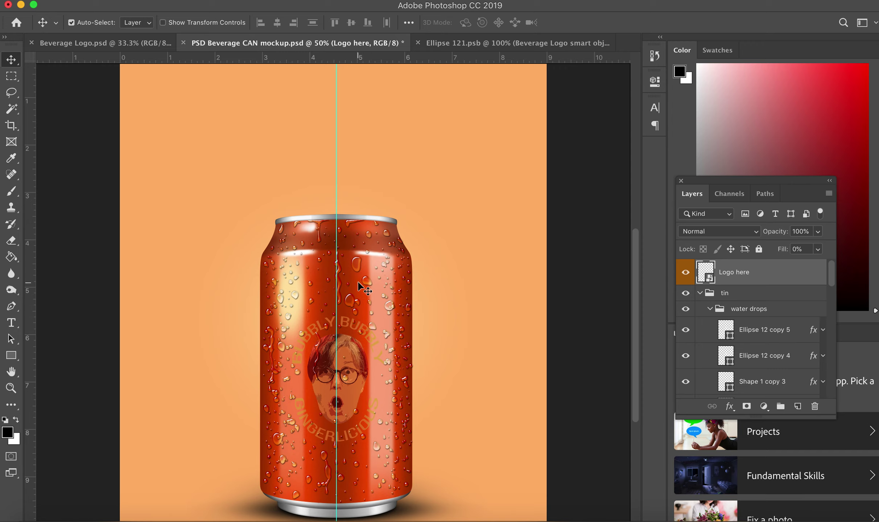
{"action": "scroll", "coordinate": [359, 288], "scroll_direction": "down", "scroll_amount": 2}
{"action": "scroll", "coordinate": [359, 288], "scroll_direction": "down", "scroll_amount": 3}
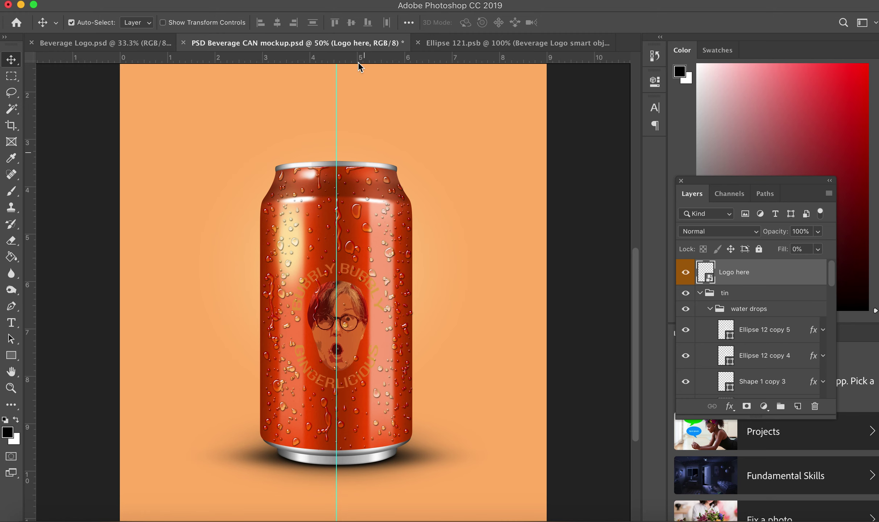
- Try to reopen Beverage Logo.psd from the Beverage ASSIGNMENT folder to get its editable text back
{"action": "left_click", "coordinate": [123, 43]}
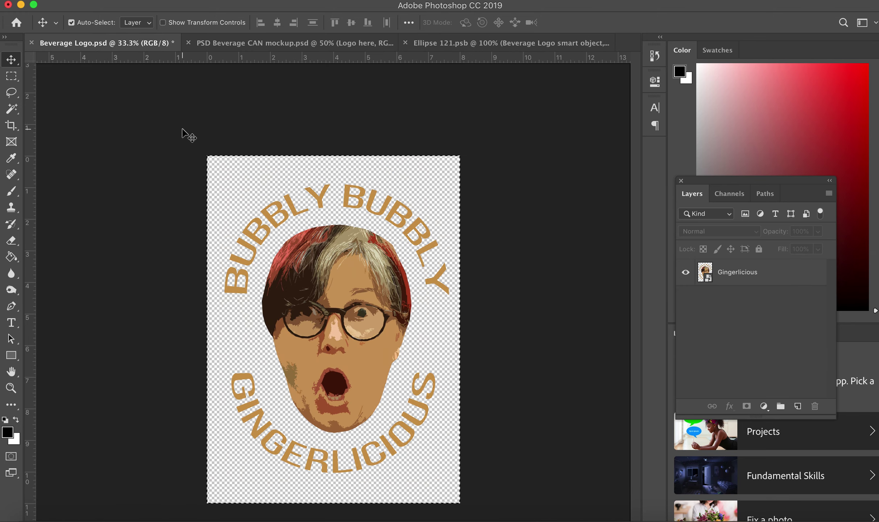
{"action": "left_click", "coordinate": [10, 323]}
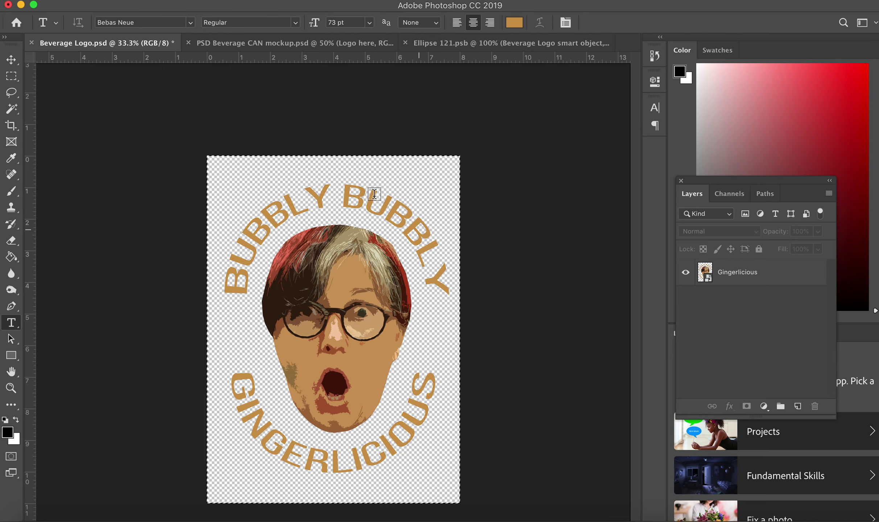
{"action": "left_click", "coordinate": [102, 4]}
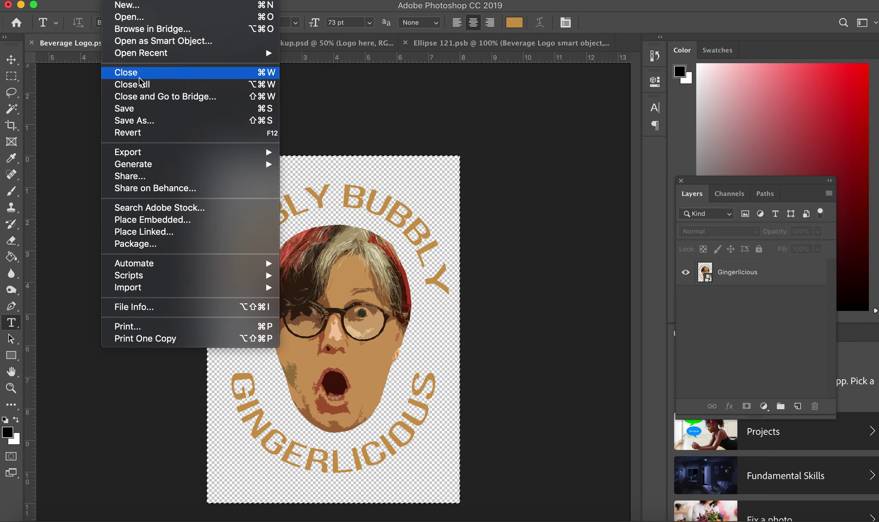
{"action": "left_click", "coordinate": [141, 17]}
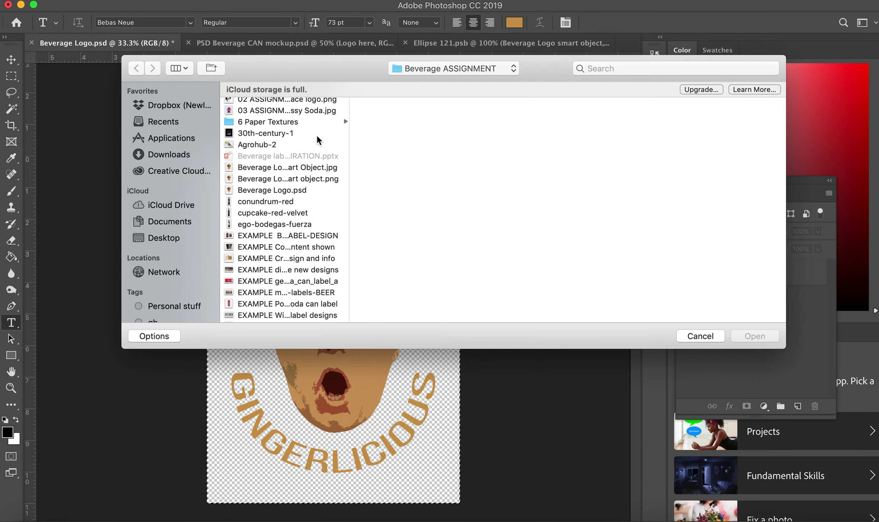
{"action": "scroll", "coordinate": [316, 141], "scroll_direction": "up", "scroll_amount": 2}
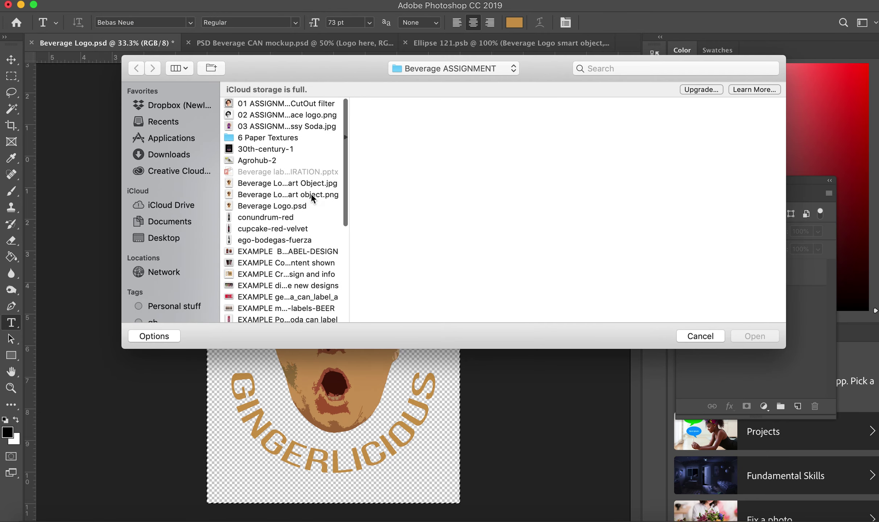
{"action": "left_click", "coordinate": [290, 205]}
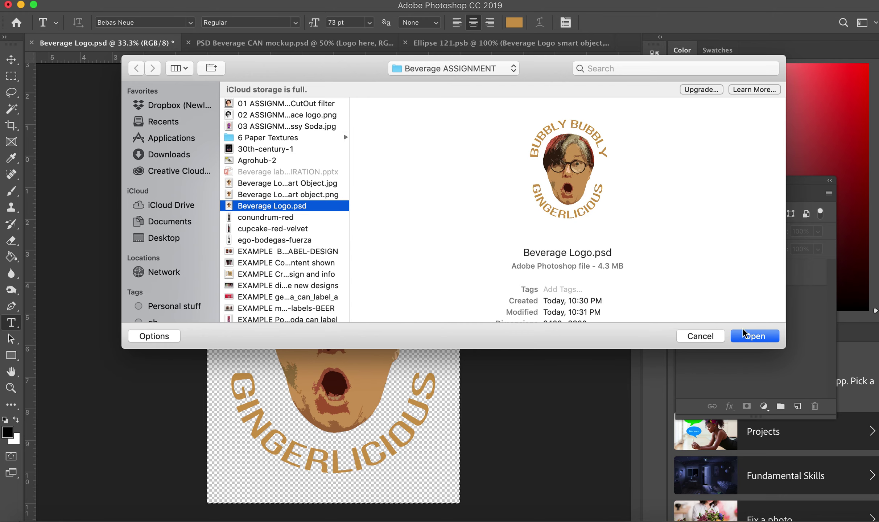
{"action": "left_click", "coordinate": [753, 337]}
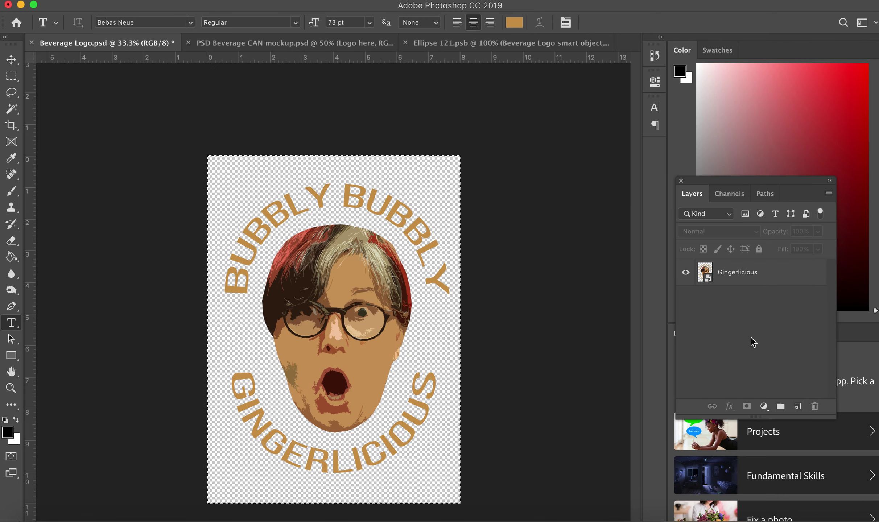
{"action": "left_click", "coordinate": [377, 203]}
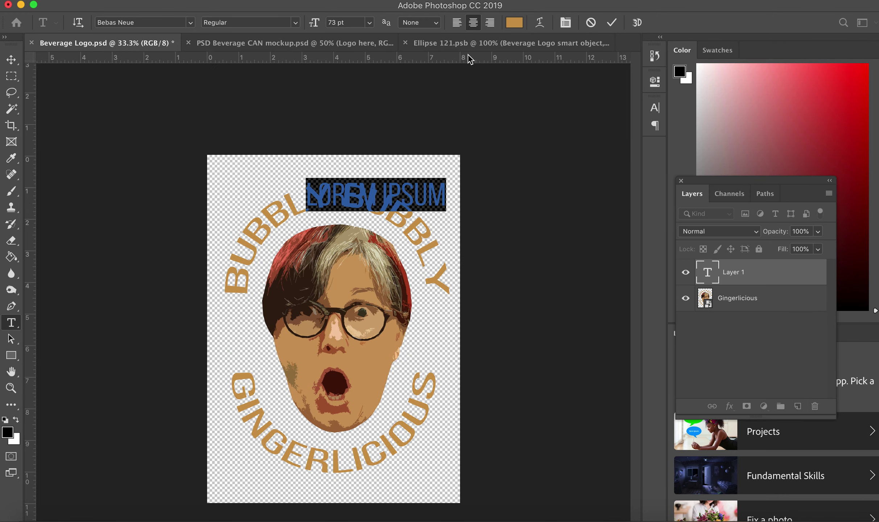
{"action": "left_click", "coordinate": [11, 64]}
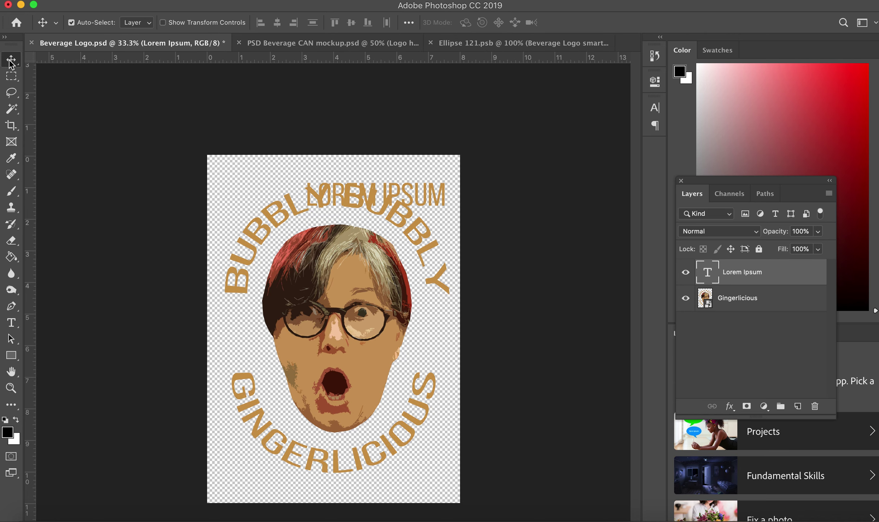
{"action": "left_click_drag", "start_coordinate": [810, 291], "coordinate": [815, 406]}
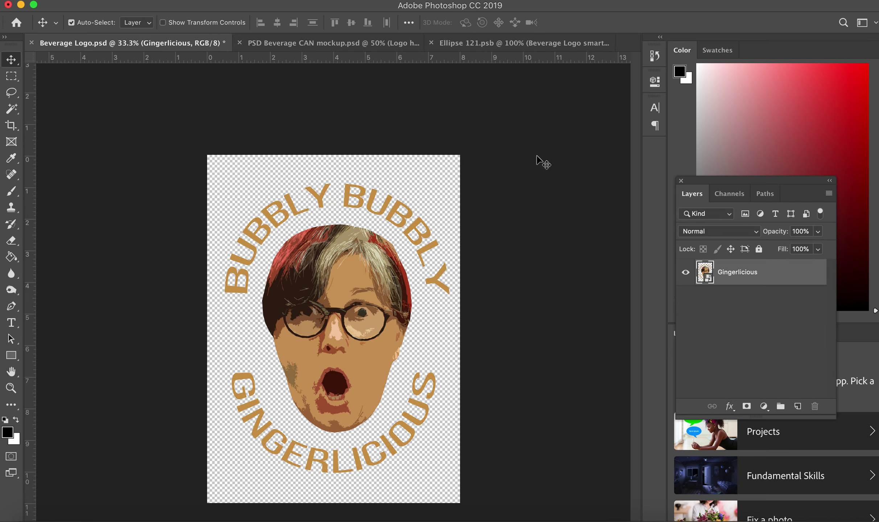
- Show the History and Properties panels, check the history of Beverage Logo.psd, and close that file without saving its changes
{"action": "left_click", "coordinate": [315, 45]}
{"action": "left_click", "coordinate": [460, 45]}
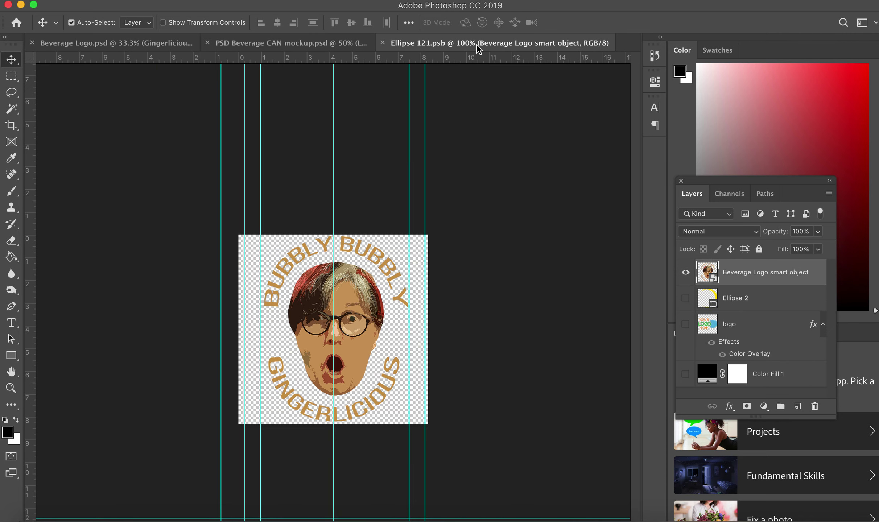
{"action": "left_click", "coordinate": [660, 37]}
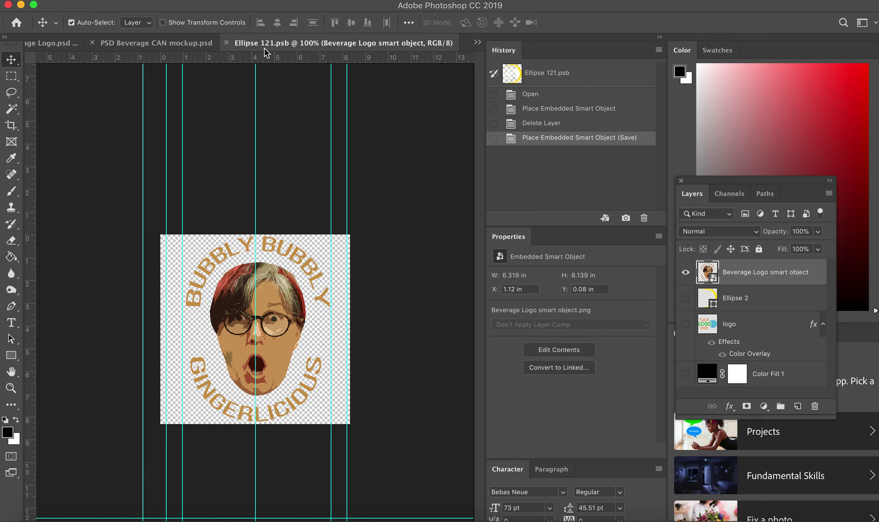
{"action": "left_click", "coordinate": [46, 44]}
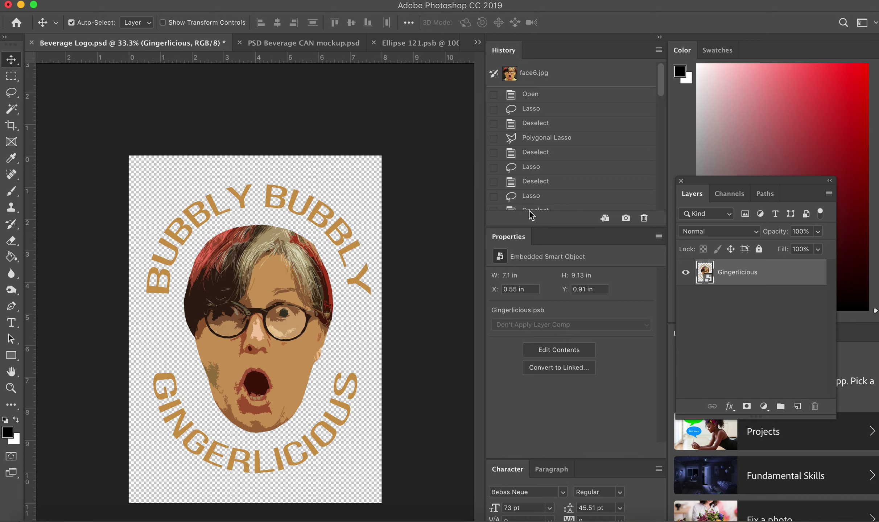
{"action": "left_click", "coordinate": [32, 43]}
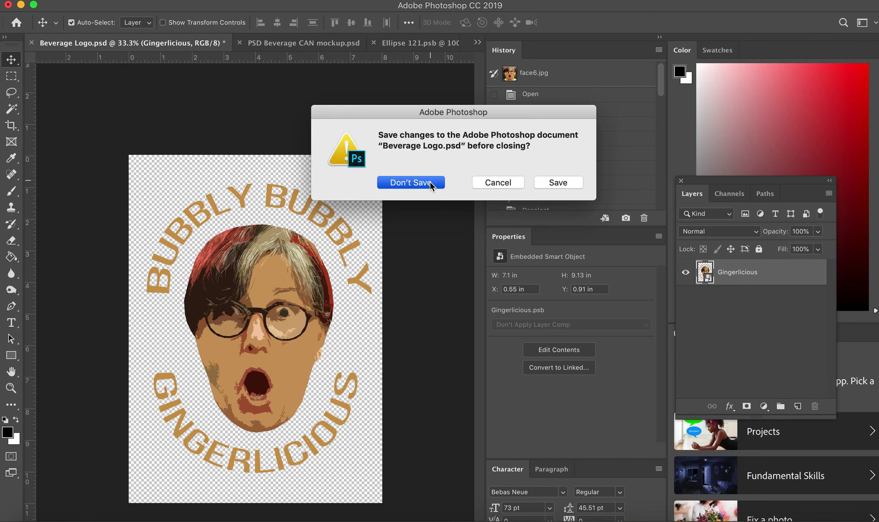
{"action": "left_click", "coordinate": [430, 181]}
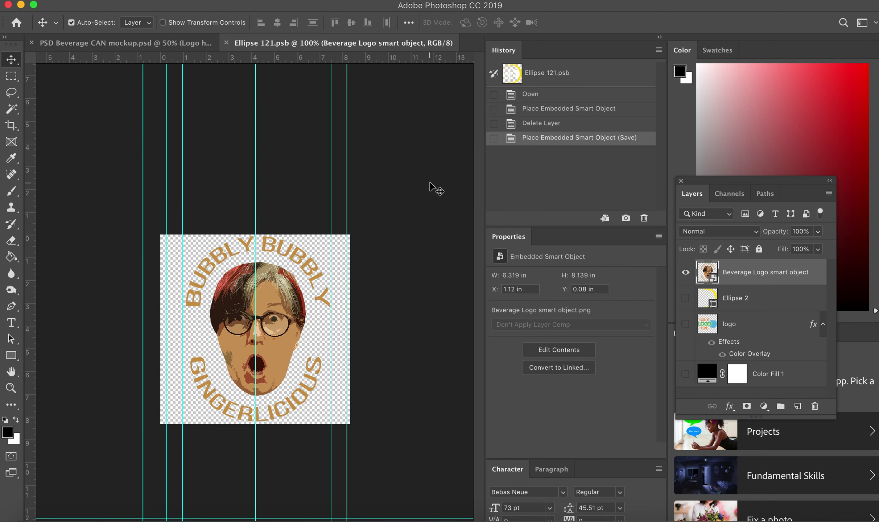
- Reopen the last saved, layered version of Beverage Logo.psd from the Beverage ASSIGNMENT folder
{"action": "left_click", "coordinate": [165, 44]}
{"action": "left_click", "coordinate": [335, 42]}
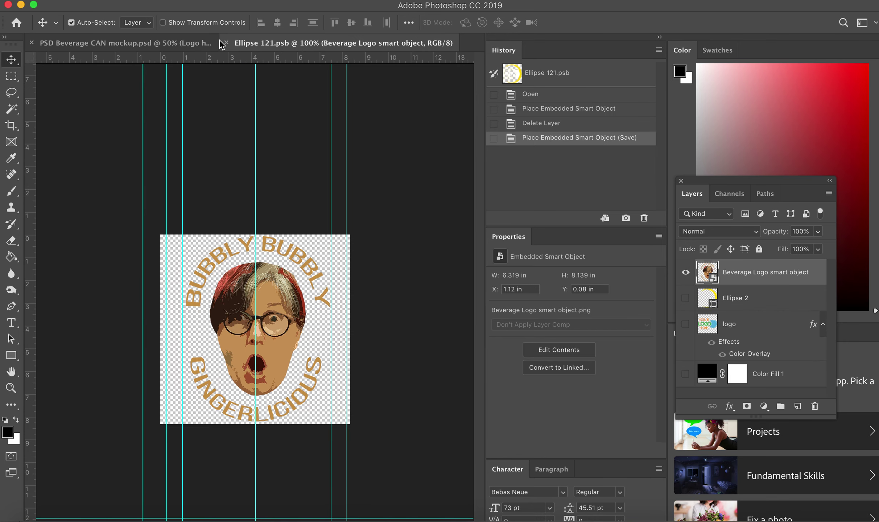
{"action": "left_click", "coordinate": [192, 44]}
{"action": "left_click", "coordinate": [110, 1]}
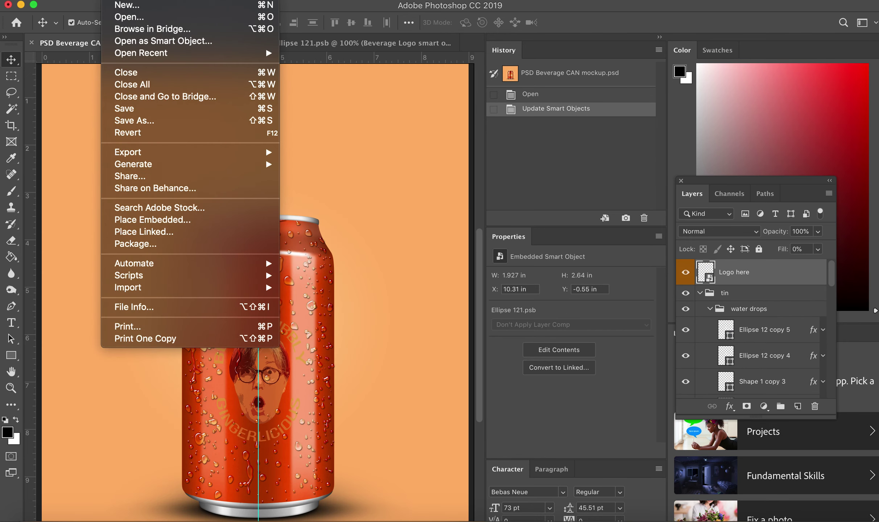
{"action": "left_click", "coordinate": [140, 17]}
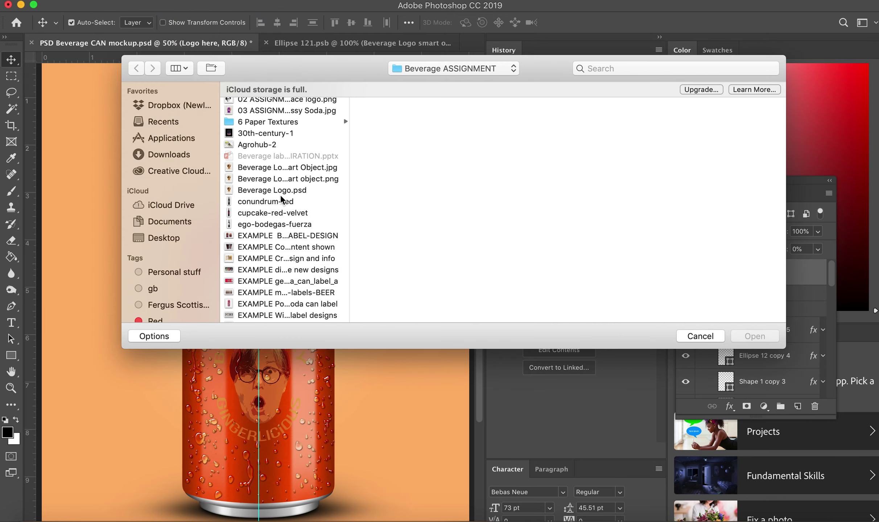
{"action": "left_click", "coordinate": [290, 191]}
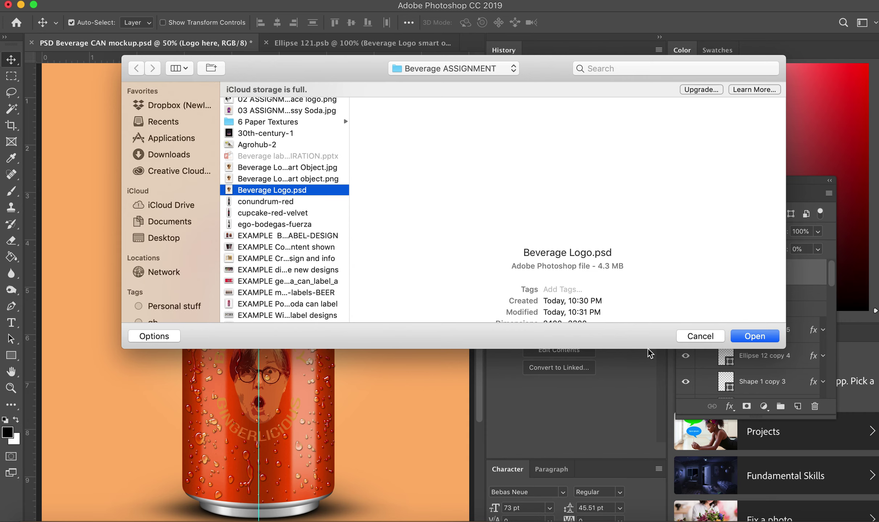
{"action": "left_click", "coordinate": [756, 337]}
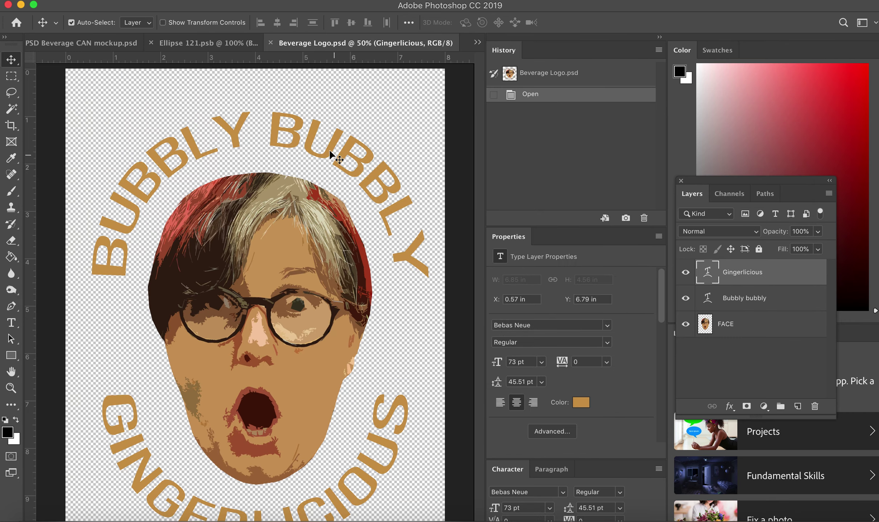
- Recolour the curved BUBBLY BUBBLY text from gold to near-black, hex 040404, and commit the text edit
{"action": "left_click", "coordinate": [12, 323]}
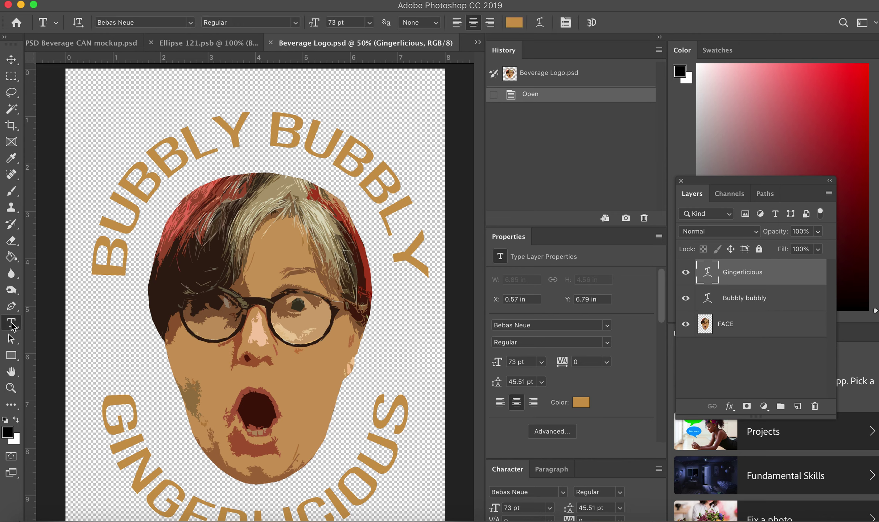
{"action": "triple_click", "coordinate": [204, 139]}
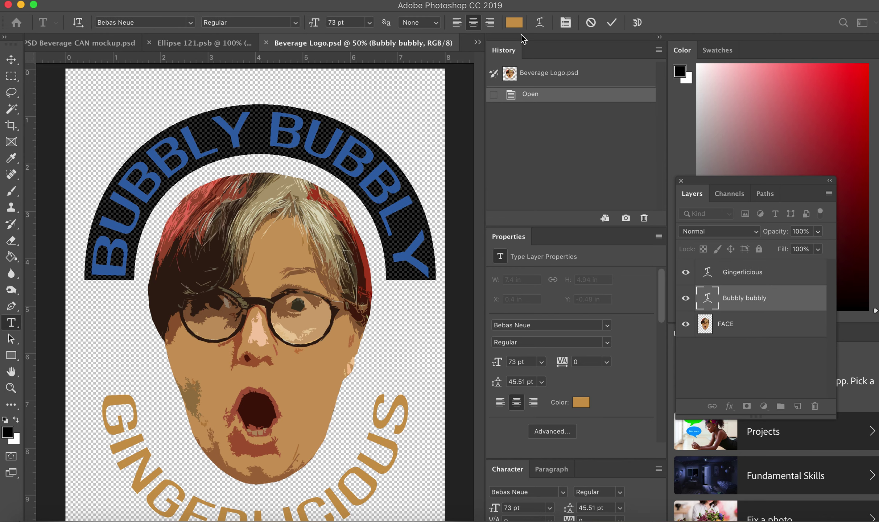
{"action": "left_click", "coordinate": [514, 23]}
{"action": "mouse_move", "coordinate": [637, 174]}
{"action": "left_mouse_down"}
{"action": "mouse_move", "coordinate": [624, 270]}
{"action": "mouse_move", "coordinate": [595, 296]}
{"action": "left_mouse_up"}
{"action": "key", "text": "Return"}
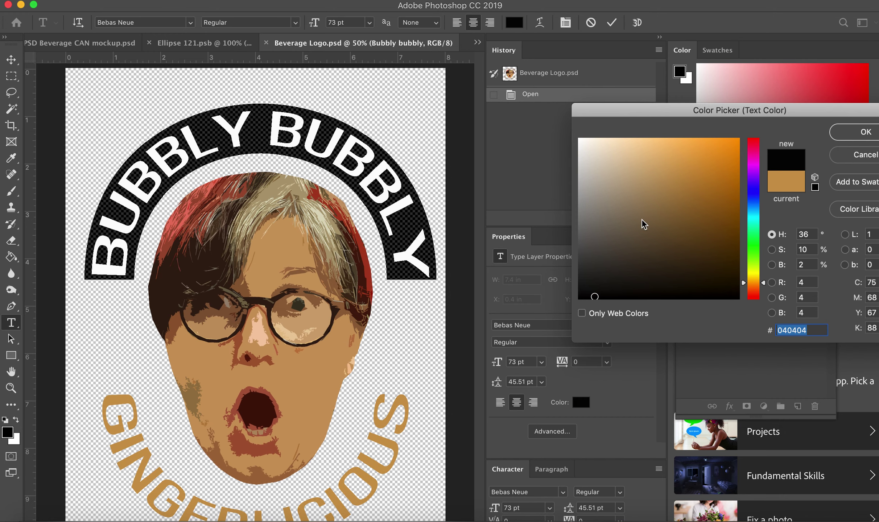
{"action": "left_click", "coordinate": [378, 439]}
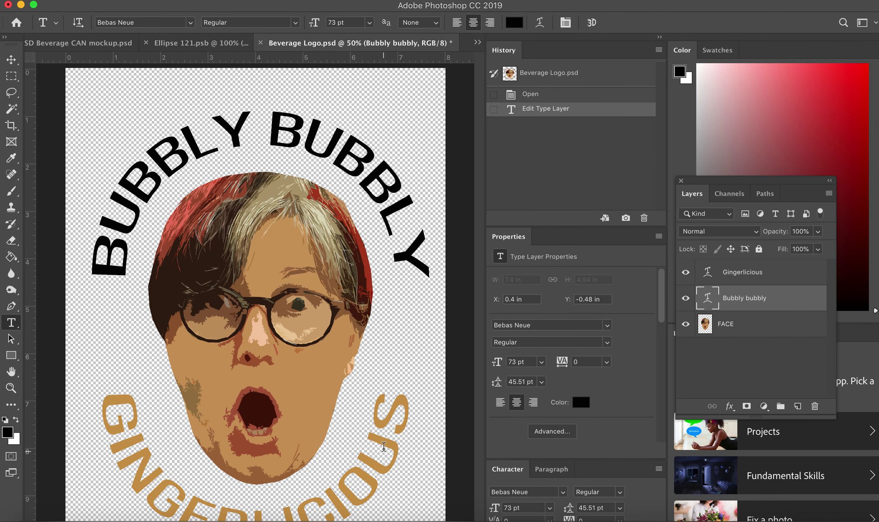
- Recolour the curved GINGERLICIOUS text to near-black, hex 0b0b0a, and save the layered Beverage Logo.psd
{"action": "left_click", "coordinate": [384, 446]}
{"action": "key", "text": "ctrl+a"}
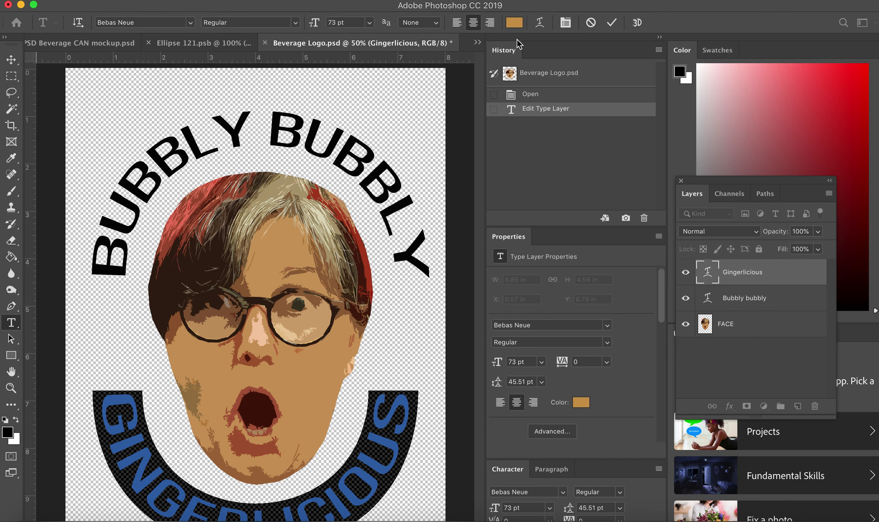
{"action": "left_click", "coordinate": [515, 23]}
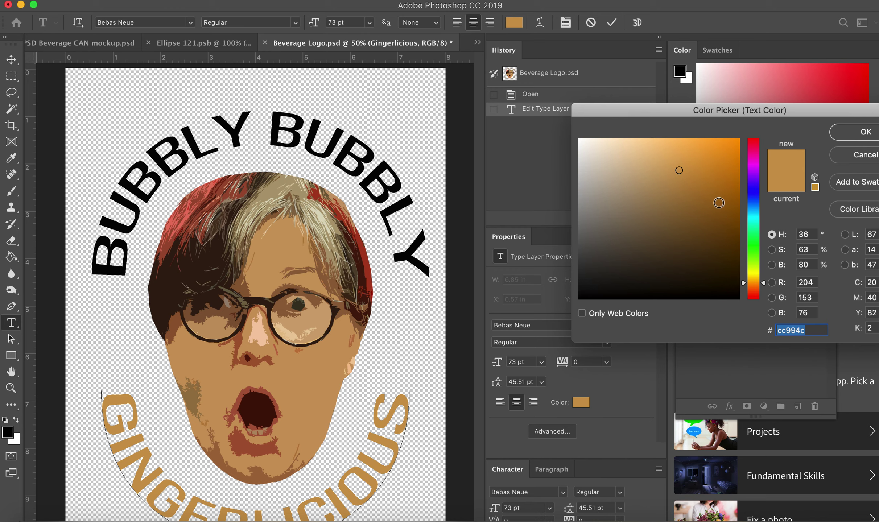
{"action": "left_click", "coordinate": [587, 293]}
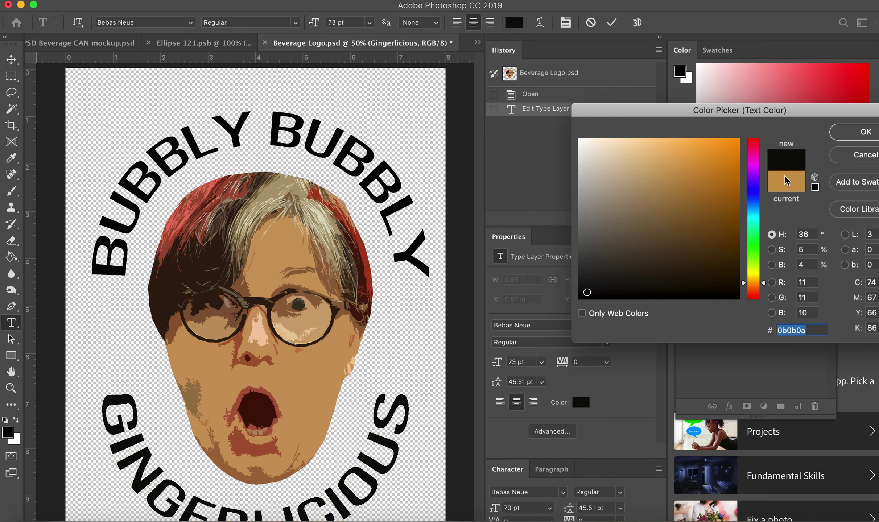
{"action": "left_click", "coordinate": [863, 132]}
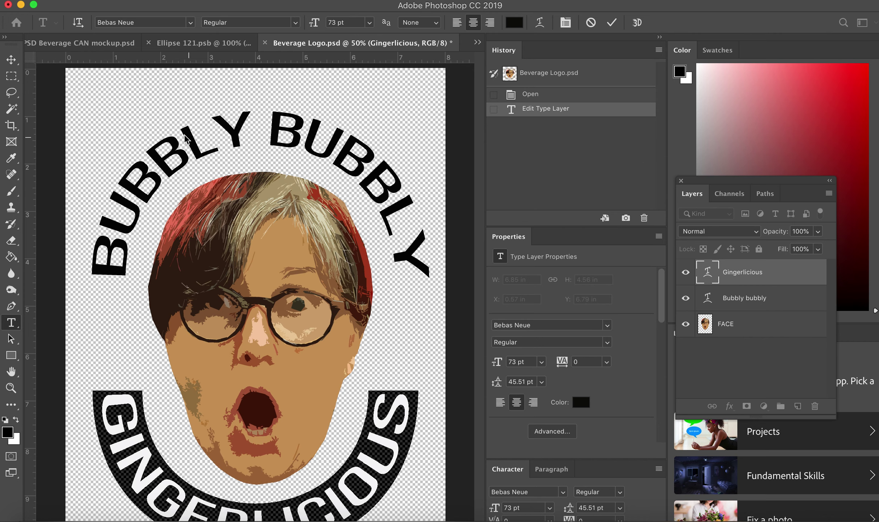
{"action": "left_click", "coordinate": [10, 60]}
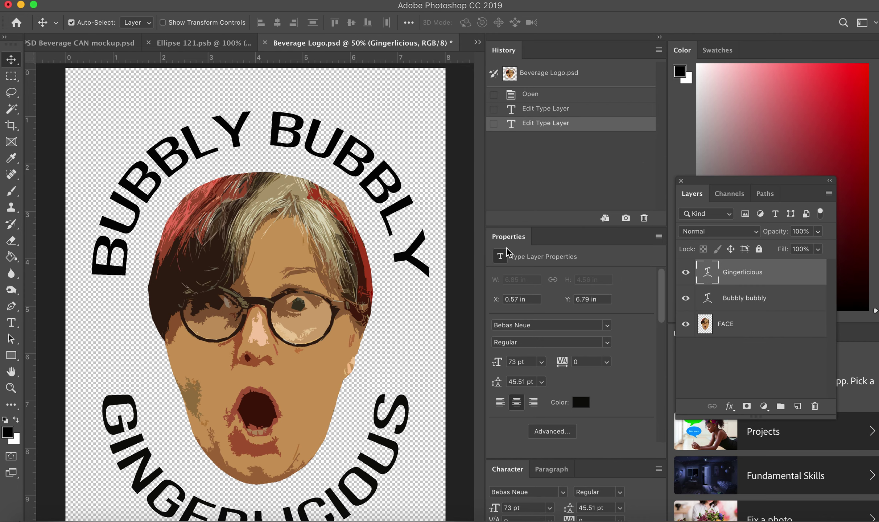
{"action": "key", "text": "super+s"}
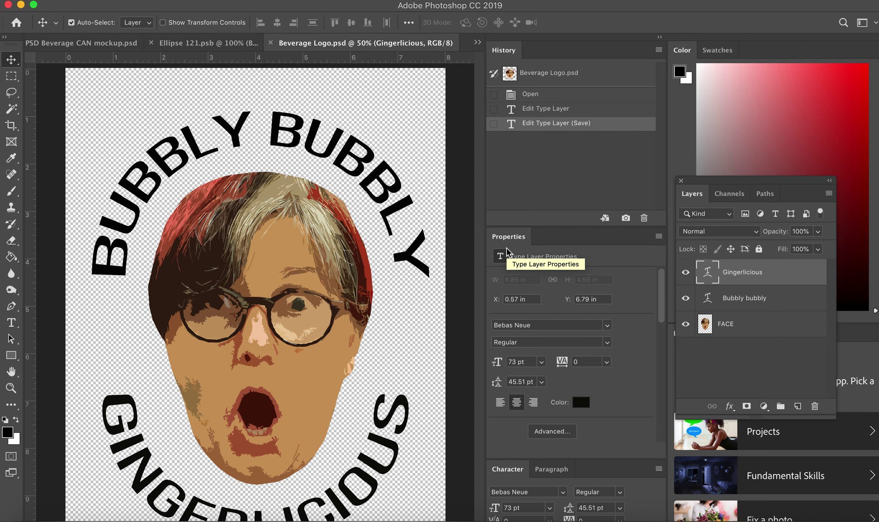
- Convert the Gingerlicious, Bubbly bubbly and FACE layers together into one smart object
{"action": "left_click", "coordinate": [792, 304], "text": "shift"}
{"action": "left_click", "coordinate": [791, 326], "text": "shift"}
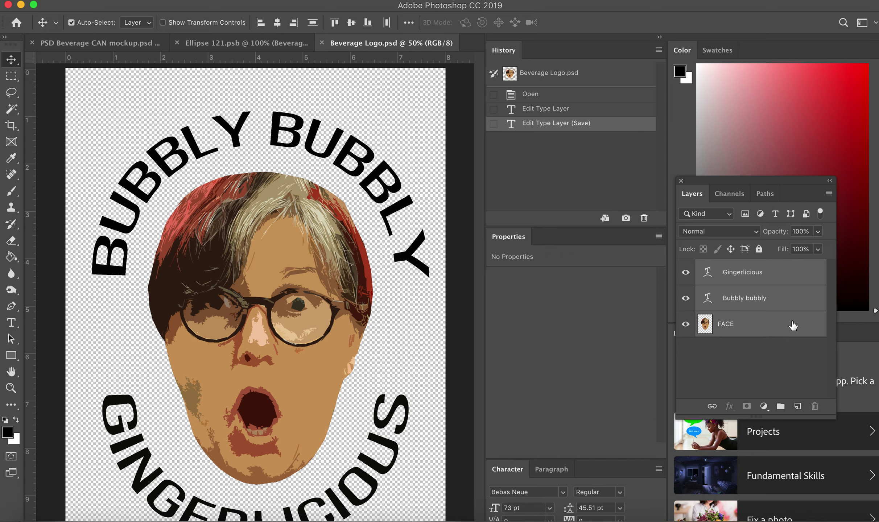
{"action": "left_click", "coordinate": [830, 194]}
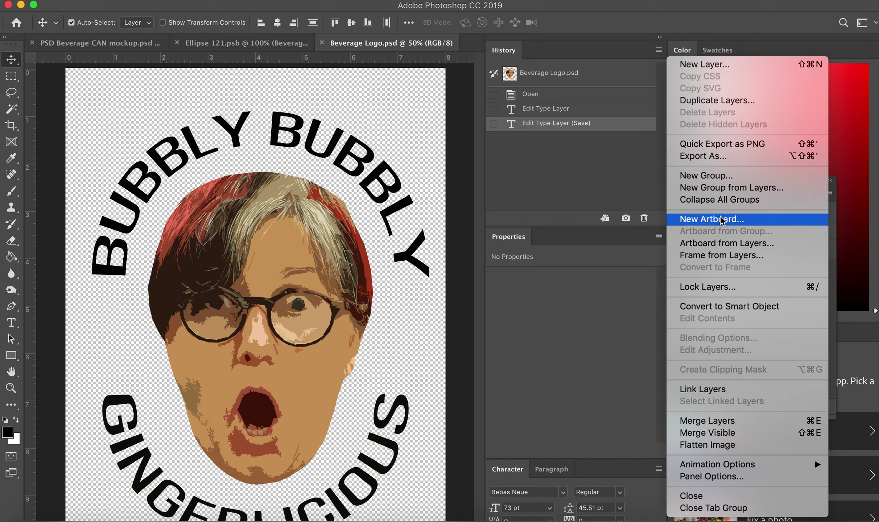
{"action": "left_click", "coordinate": [727, 308]}
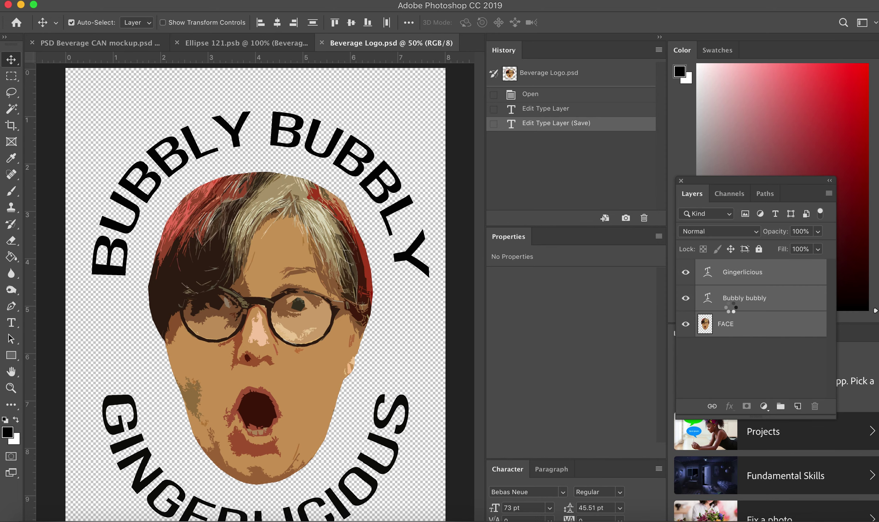
- Save a PNG copy over Beverage Logo smart object.png in the Beverage ASSIGNMENT folder, using the large file size (fastest saving) option
{"action": "left_click", "coordinate": [116, 0]}
{"action": "left_click", "coordinate": [140, 120]}
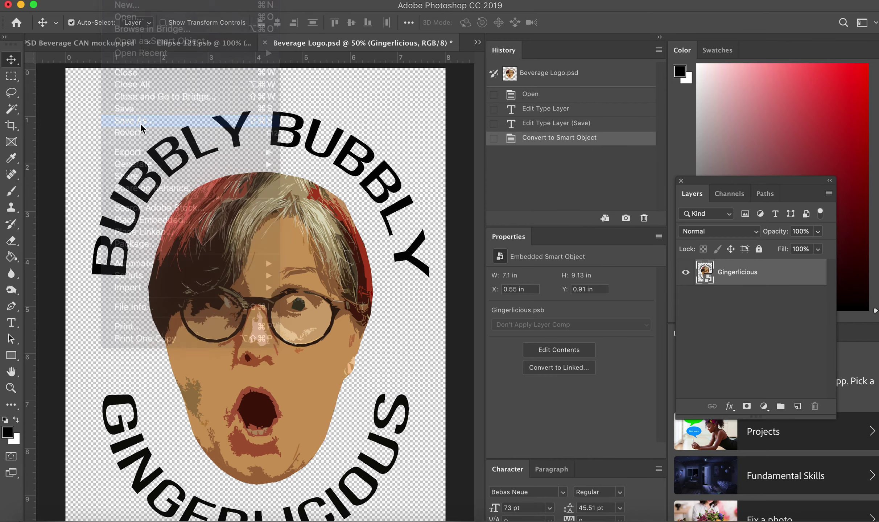
{"action": "left_click", "coordinate": [415, 230]}
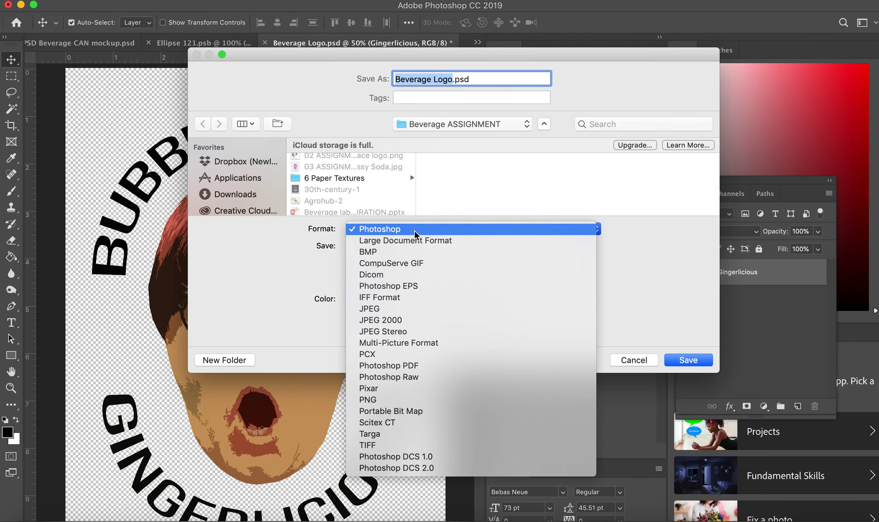
{"action": "left_click", "coordinate": [424, 400]}
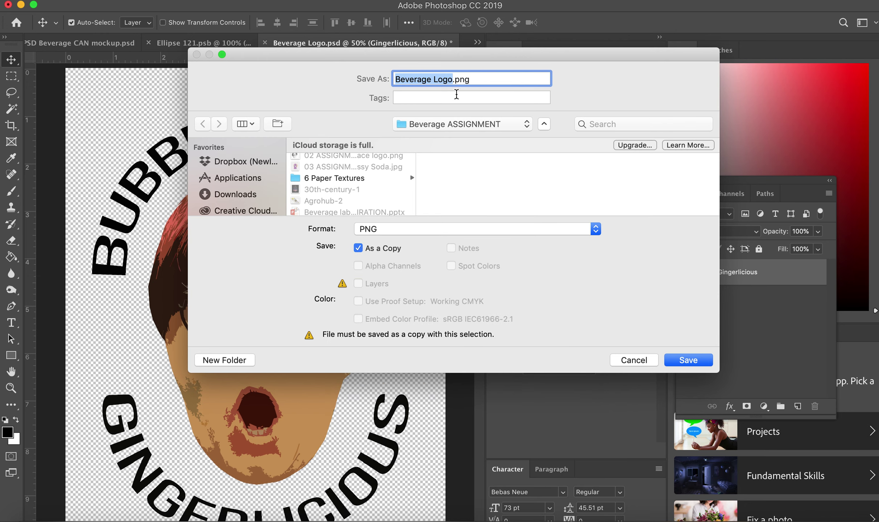
{"action": "left_click", "coordinate": [452, 80]}
{"action": "scroll", "coordinate": [359, 183], "scroll_direction": "down", "scroll_amount": 2}
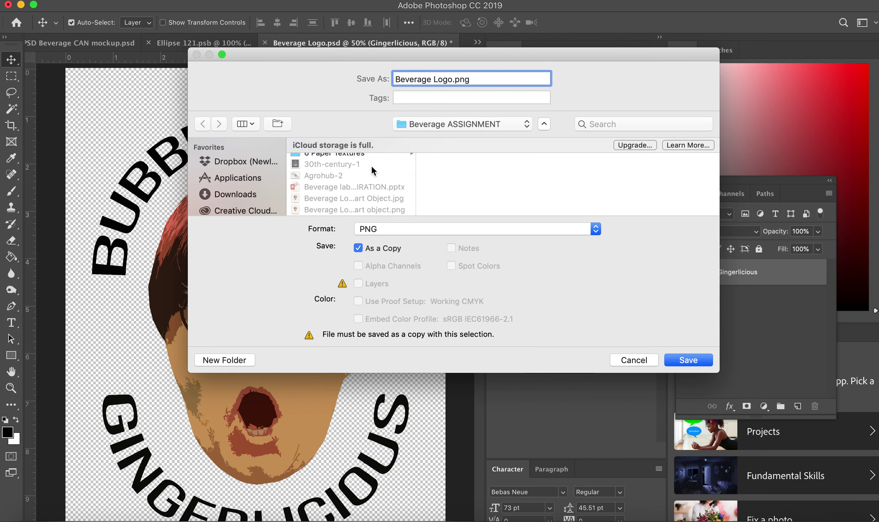
{"action": "scroll", "coordinate": [367, 180], "scroll_direction": "down", "scroll_amount": 2}
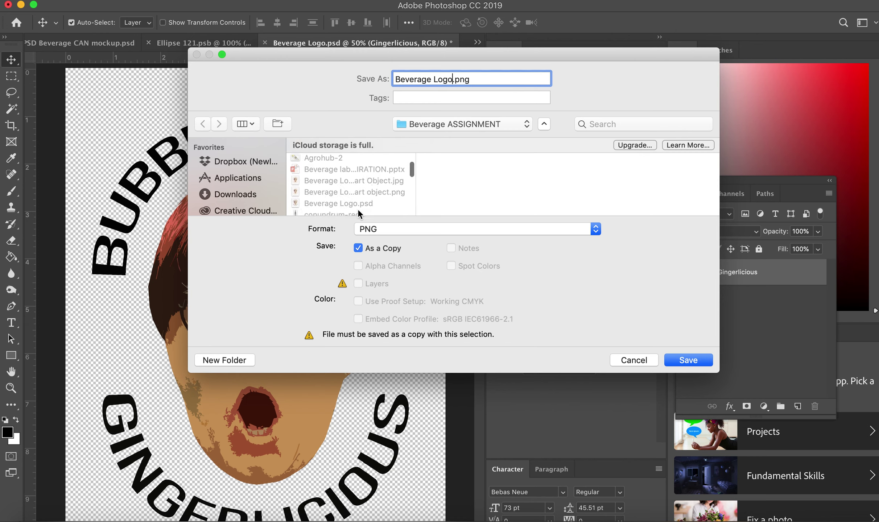
{"action": "left_click", "coordinate": [381, 191]}
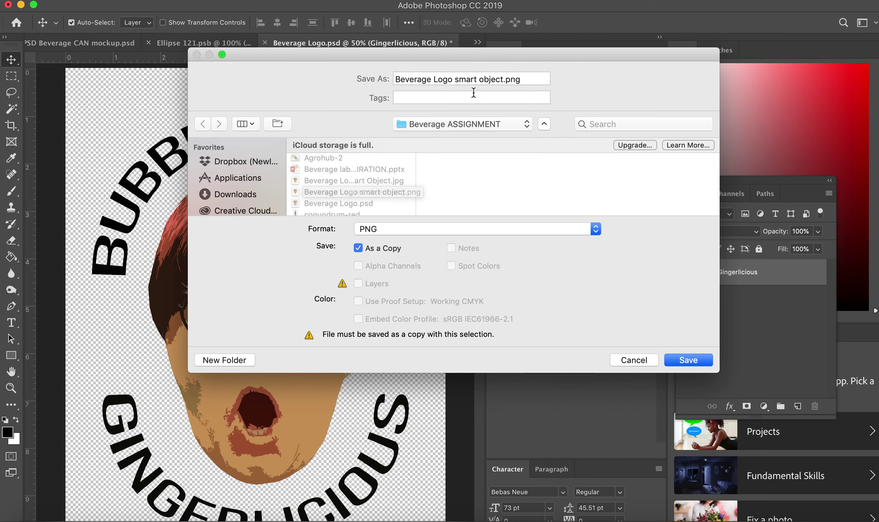
{"action": "left_click", "coordinate": [367, 168]}
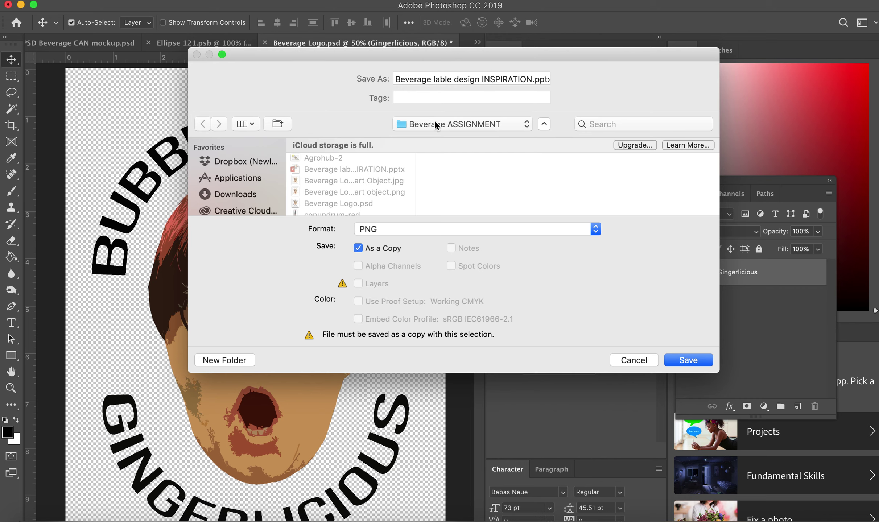
{"action": "left_click", "coordinate": [385, 192]}
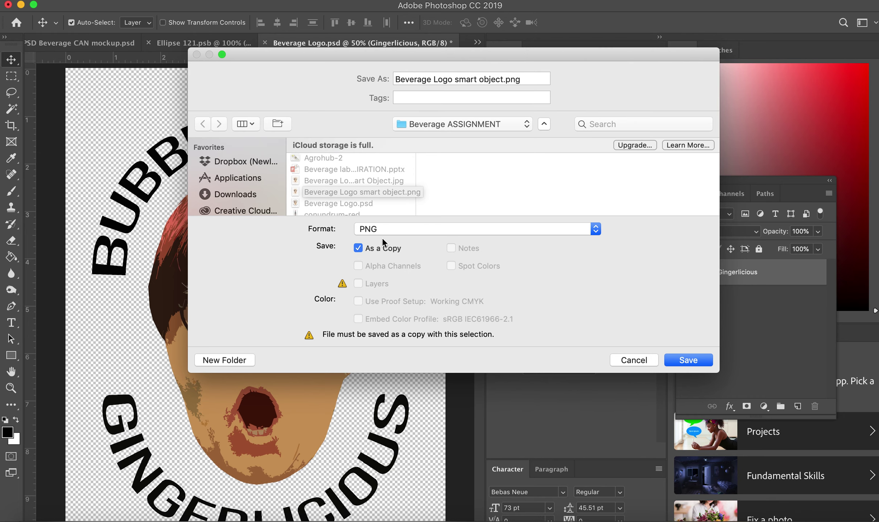
{"action": "left_click", "coordinate": [687, 360]}
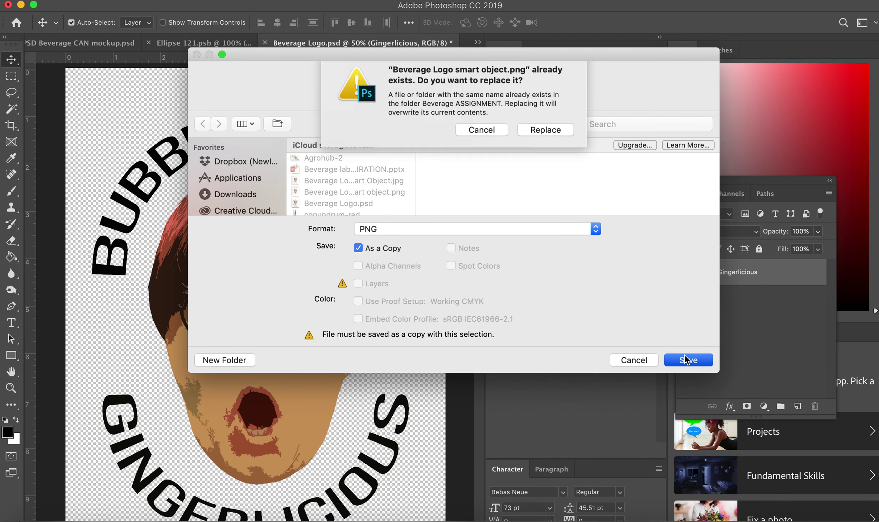
{"action": "key", "text": "Return"}
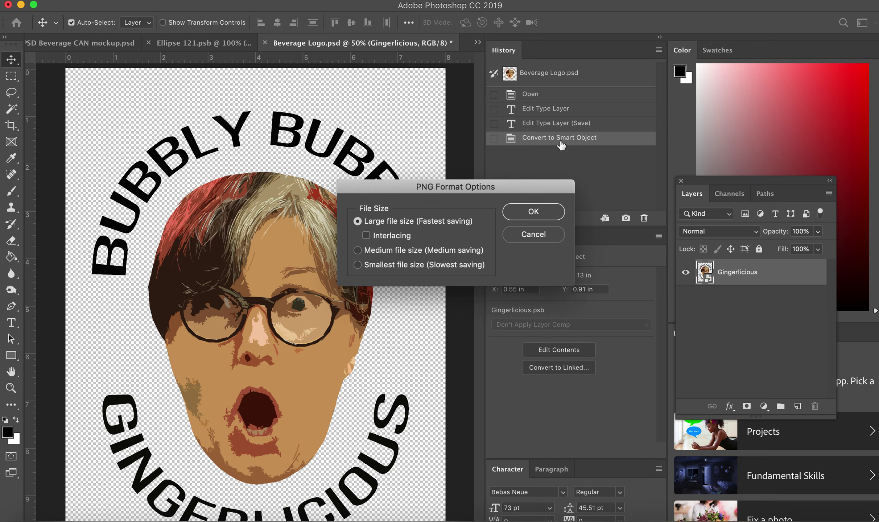
{"action": "left_click", "coordinate": [535, 211]}
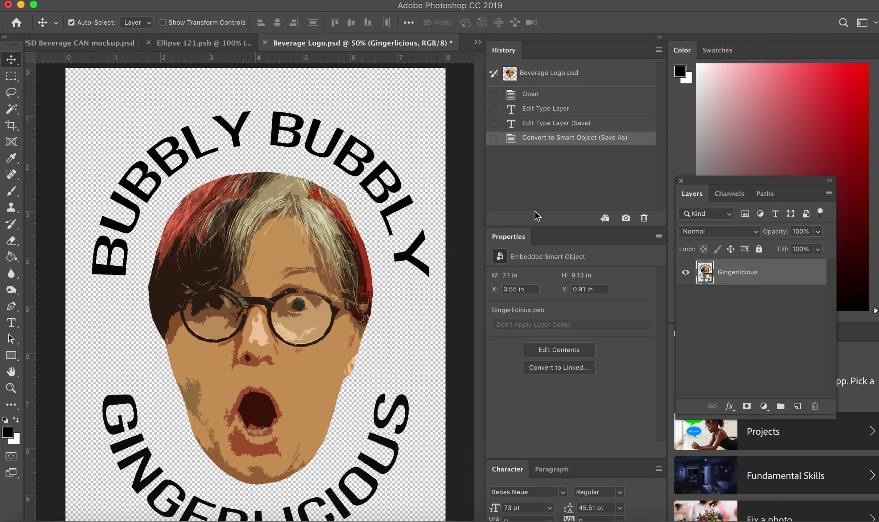
- In Ellipse 121.psb, delete the old gold-text logo layer and place the updated Beverage Logo smart object.png as embedded
{"action": "left_click", "coordinate": [196, 44]}
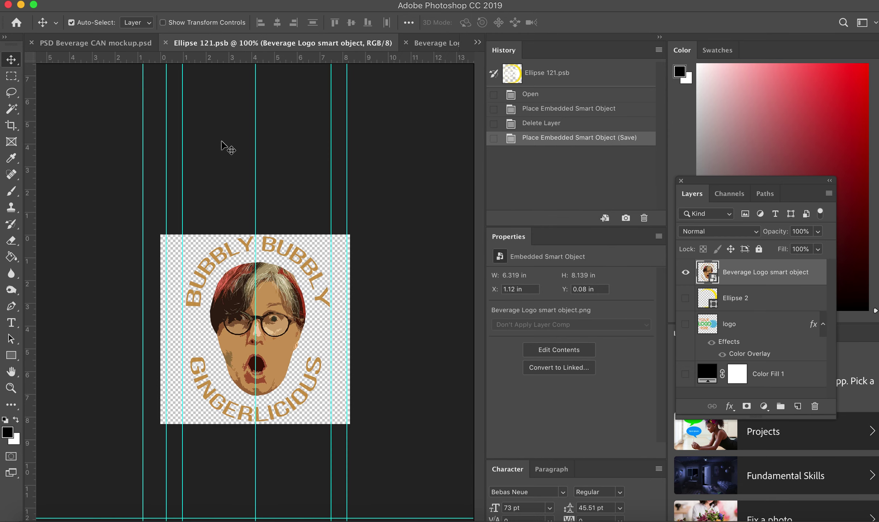
{"action": "left_click_drag", "start_coordinate": [780, 275], "coordinate": [816, 408]}
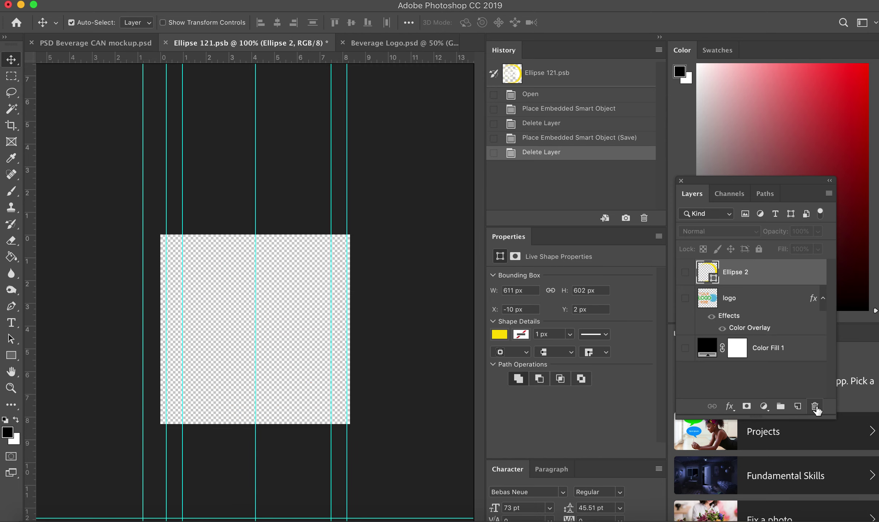
{"action": "left_click", "coordinate": [109, 0]}
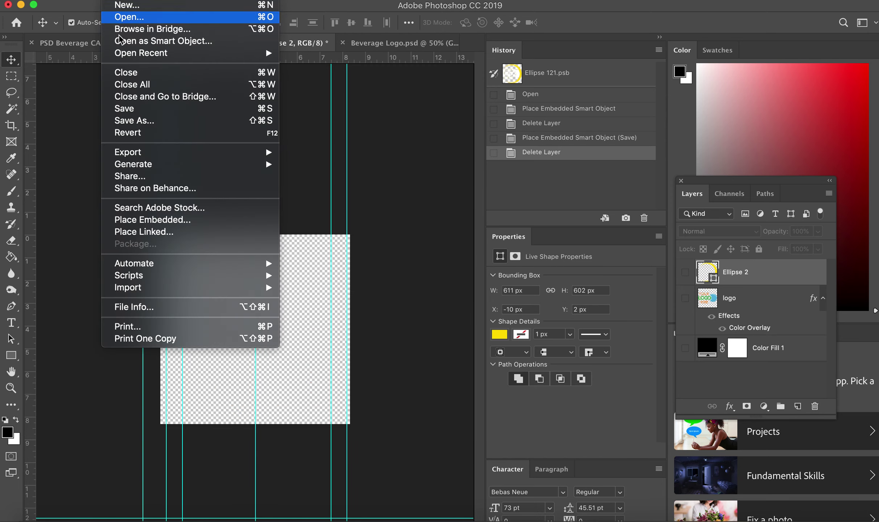
{"action": "left_click", "coordinate": [157, 221]}
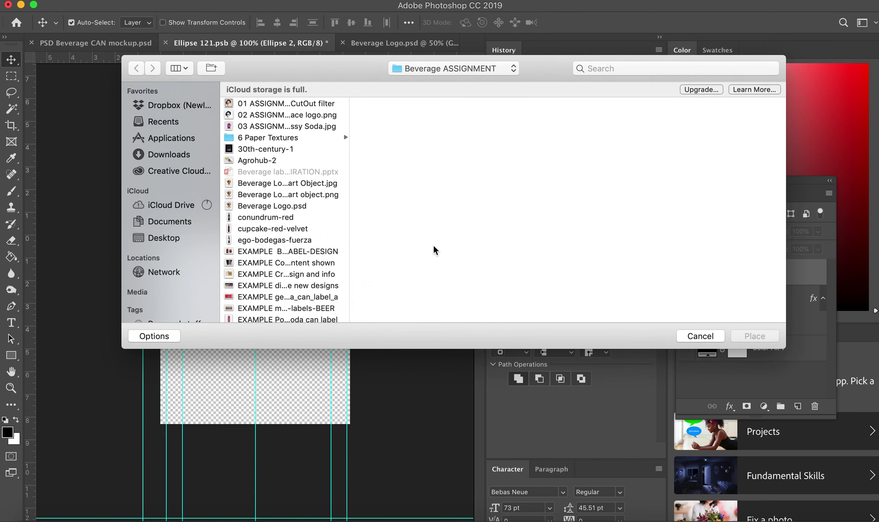
{"action": "left_click", "coordinate": [311, 196]}
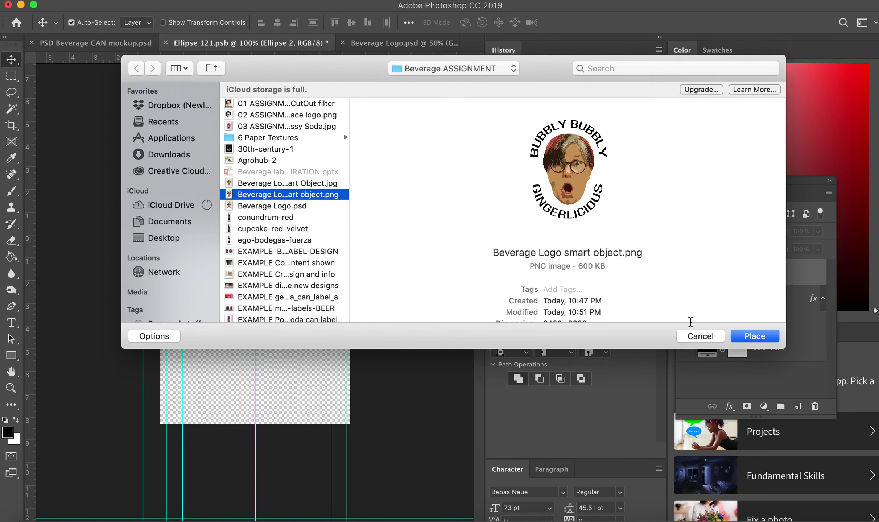
{"action": "left_click", "coordinate": [754, 336]}
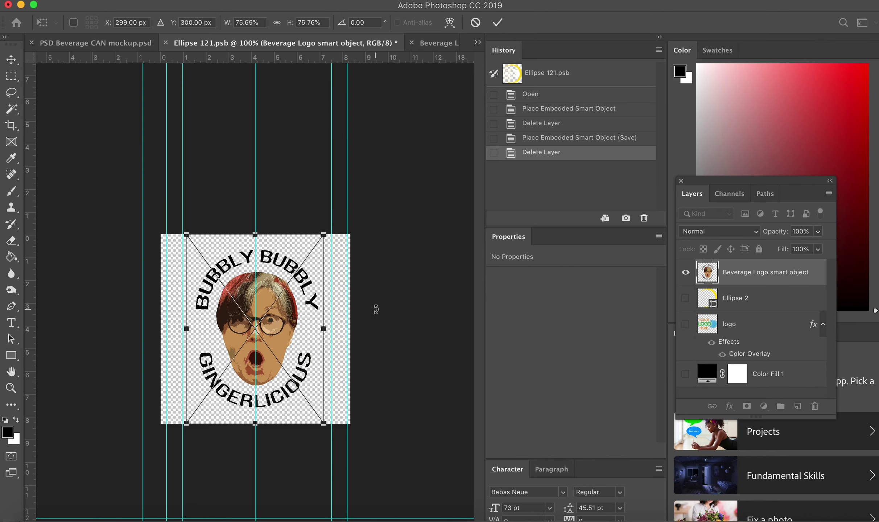
- Enlarge the placed logo to about 89%, nudge it 4 px right onto the centre guide, and commit the placement
{"action": "left_click_drag", "start_coordinate": [324, 234], "coordinate": [334, 219]}
{"action": "left_click_drag", "start_coordinate": [186, 422], "coordinate": [171, 437]}
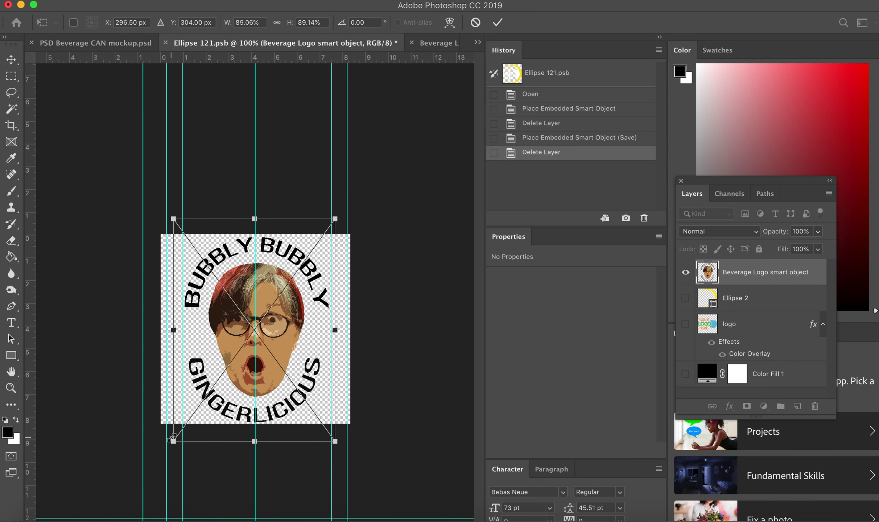
{"action": "key", "text": "Right"}
{"action": "key", "text": "Right"}
{"action": "key", "text": "Right"}
{"action": "key", "text": "Right"}
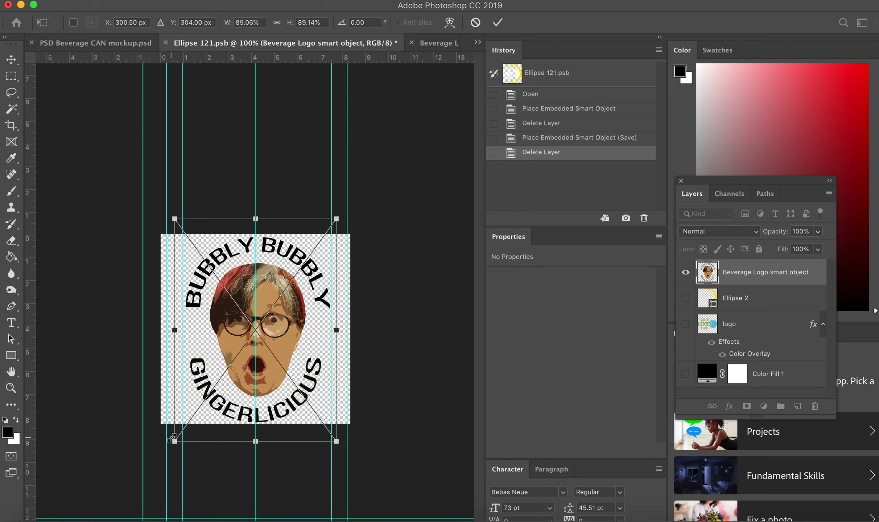
{"action": "key", "text": "Return"}
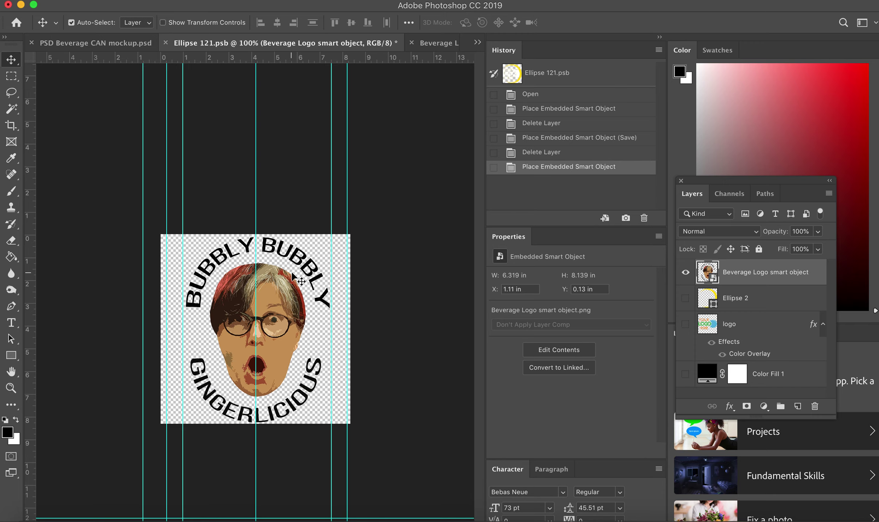
- Save Ellipse 121.psb and return to PSD Beverage CAN mockup.psd to check the black-text logo on the can
{"action": "key", "text": "super+s"}
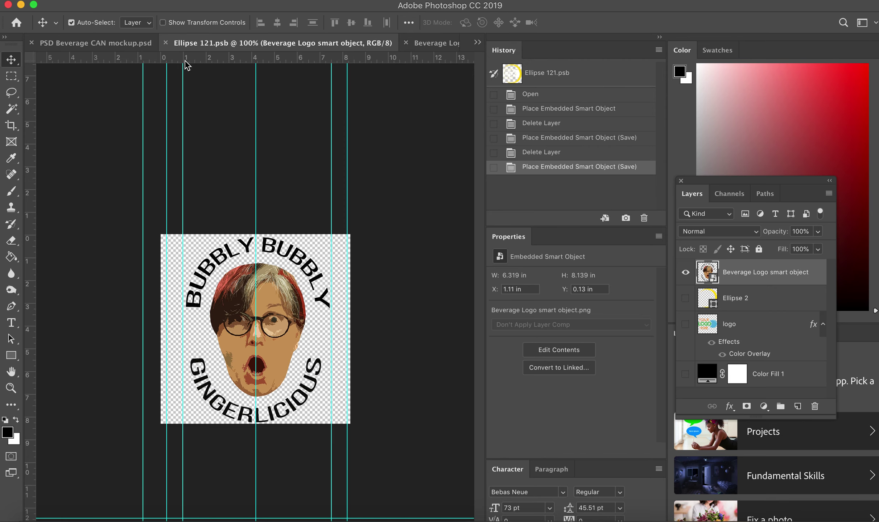
{"action": "left_click", "coordinate": [125, 46]}
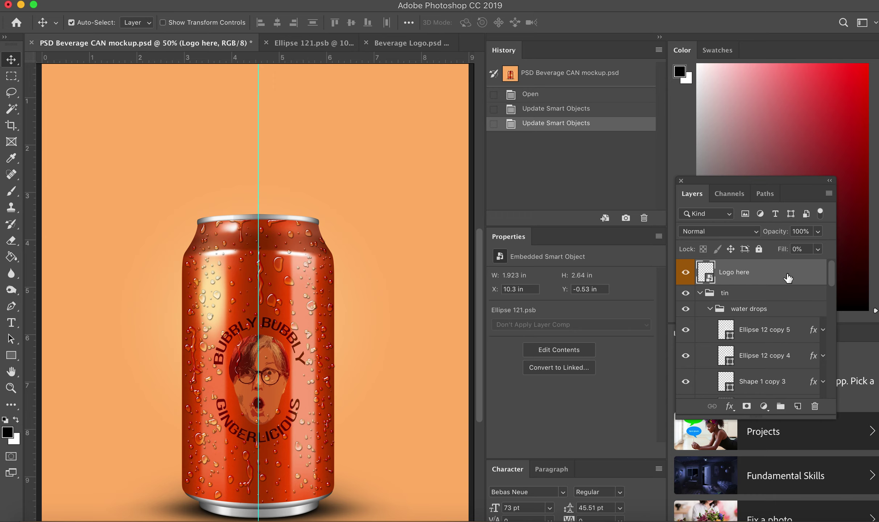
- Enlarge the canvas of Ellipse 121.psb to 10 by 10 inches, keeping the centre anchor
{"action": "key", "text": "super+t"}
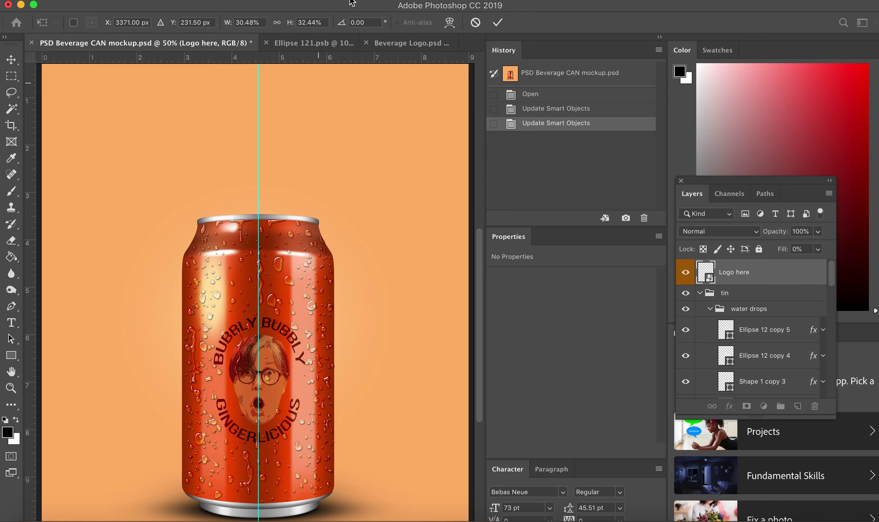
{"action": "left_click", "coordinate": [405, 43]}
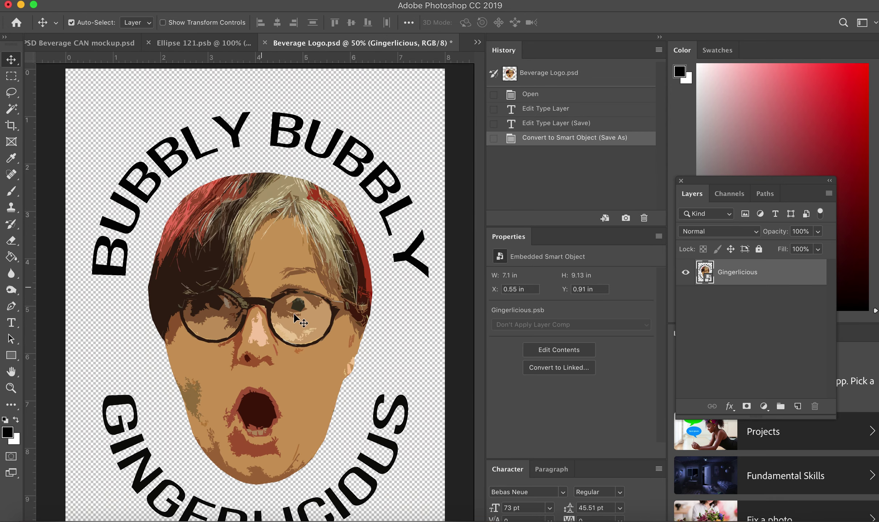
{"action": "left_click", "coordinate": [209, 42]}
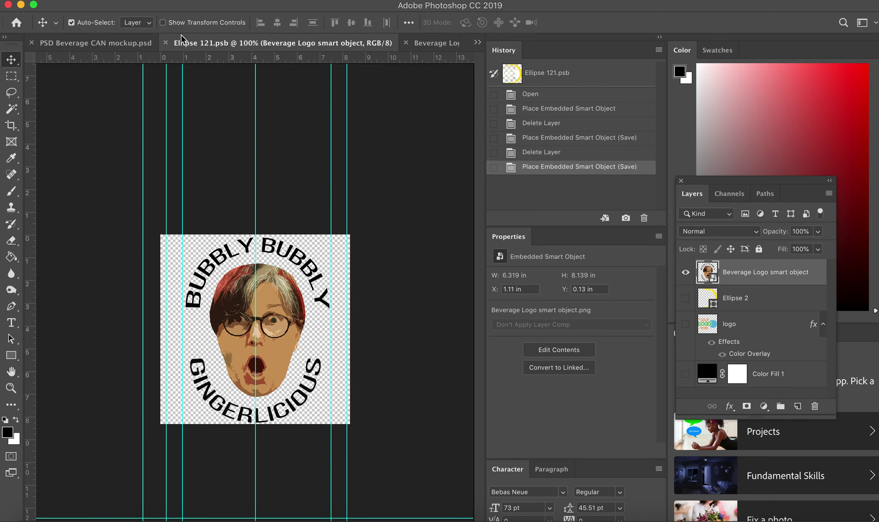
{"action": "left_click", "coordinate": [170, 0]}
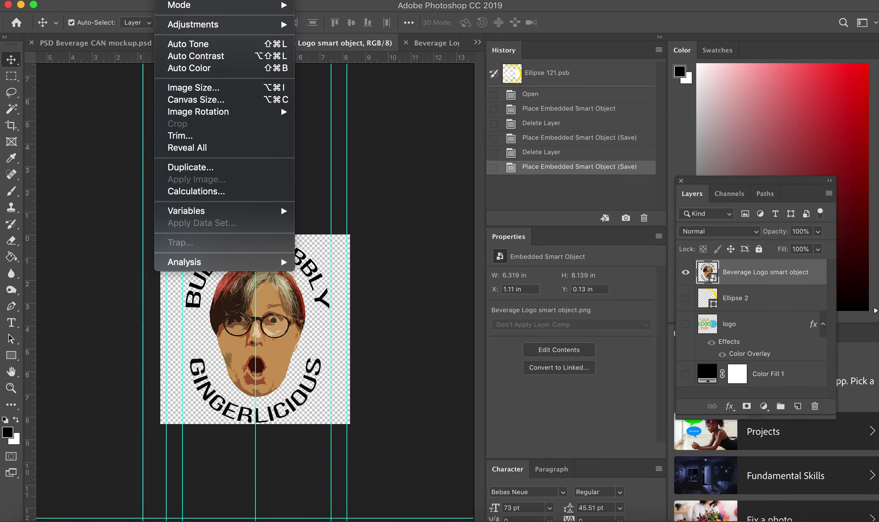
{"action": "left_click", "coordinate": [183, 106]}
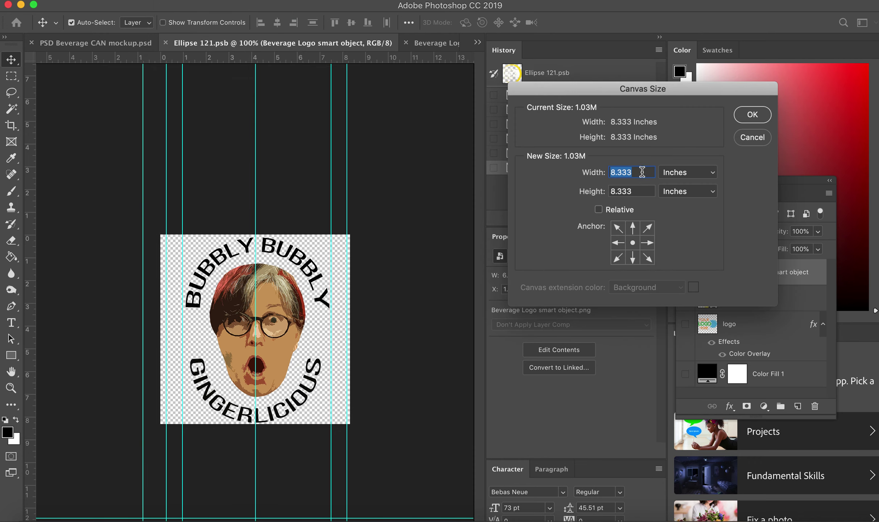
{"action": "type", "text": "10"}
{"action": "key", "text": "Tab"}
{"action": "type", "text": "10"}
{"action": "left_click", "coordinate": [759, 115]}
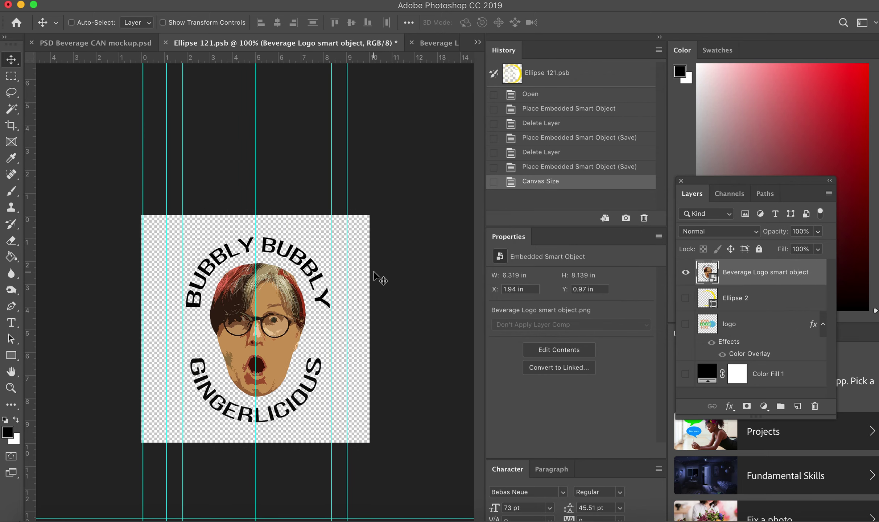
- Scale the Beverage Logo smart object layer up to about 107% so it fills the height of the enlarged canvas
{"action": "key", "text": "super+t"}
{"action": "left_click_drag", "start_coordinate": [337, 219], "coordinate": [353, 197]}
{"action": "left_click_drag", "start_coordinate": [174, 441], "coordinate": [154, 463]}
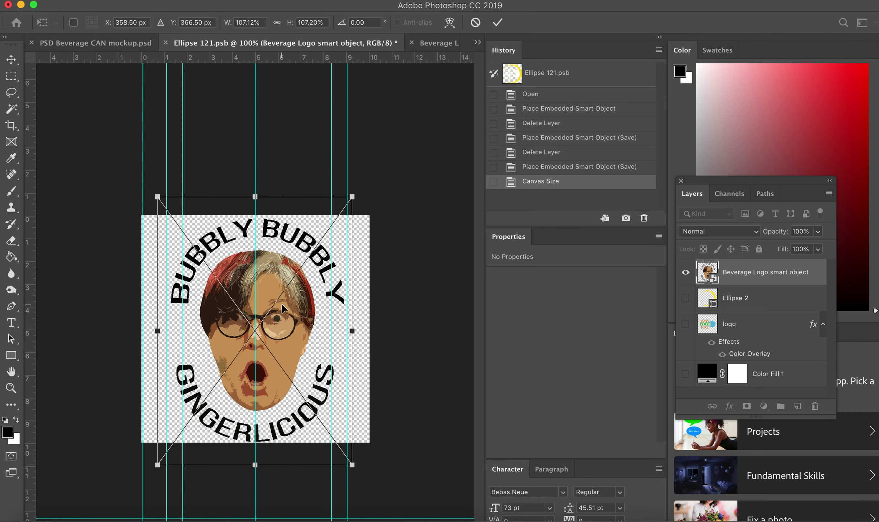
{"action": "key", "text": "Return"}
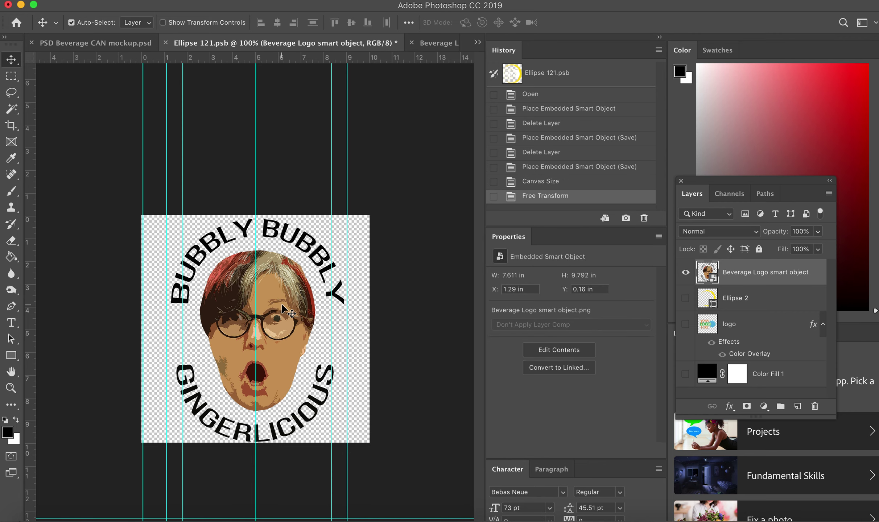
- Save Ellipse 121.psb and return to PSD Beverage CAN mockup.psd to check the larger logo on the can
{"action": "key", "text": "super"}
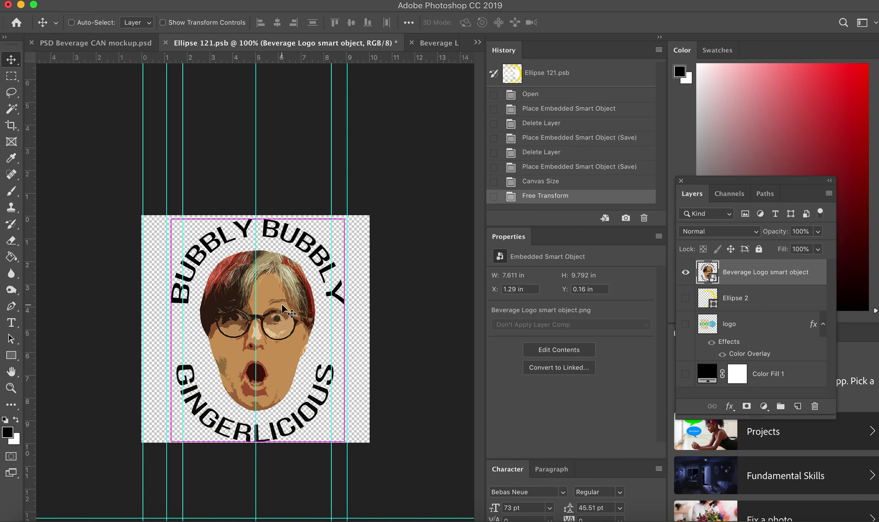
{"action": "key", "text": "super+s"}
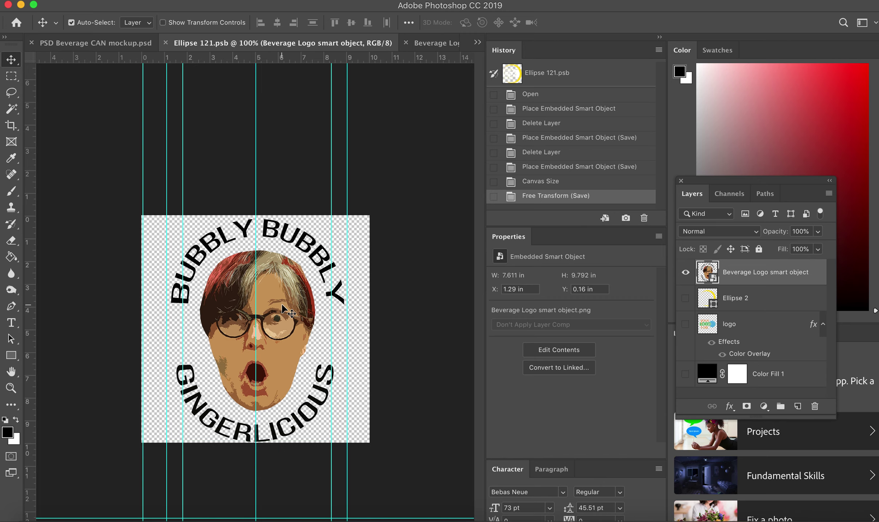
{"action": "left_click", "coordinate": [108, 42]}
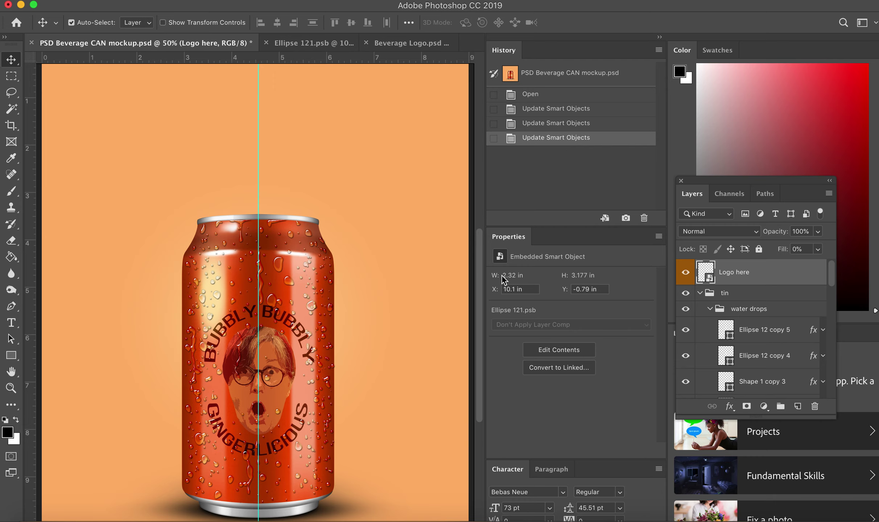
- Find the COLOR fill layer above the can's body layer and open its fill colour for editing
{"action": "scroll", "coordinate": [770, 329], "scroll_direction": "down", "scroll_amount": 10}
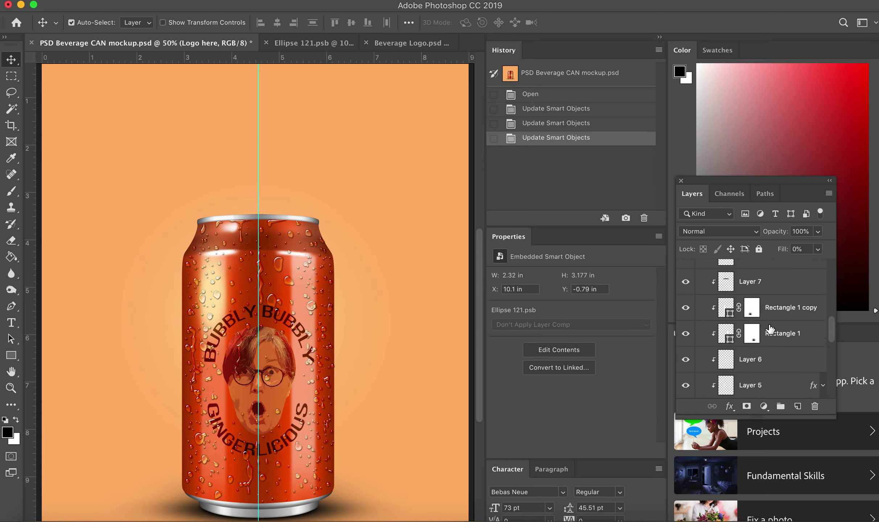
{"action": "scroll", "coordinate": [770, 330], "scroll_direction": "down", "scroll_amount": 3}
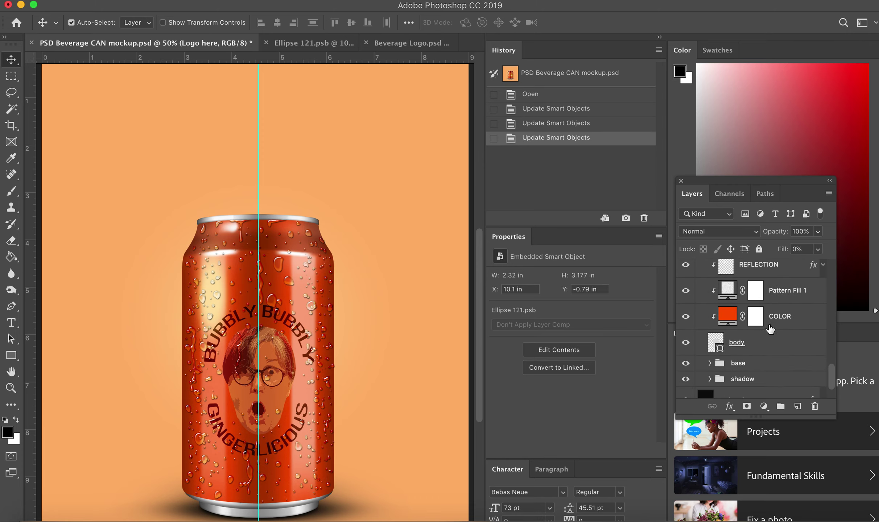
{"action": "double_click", "coordinate": [730, 319]}
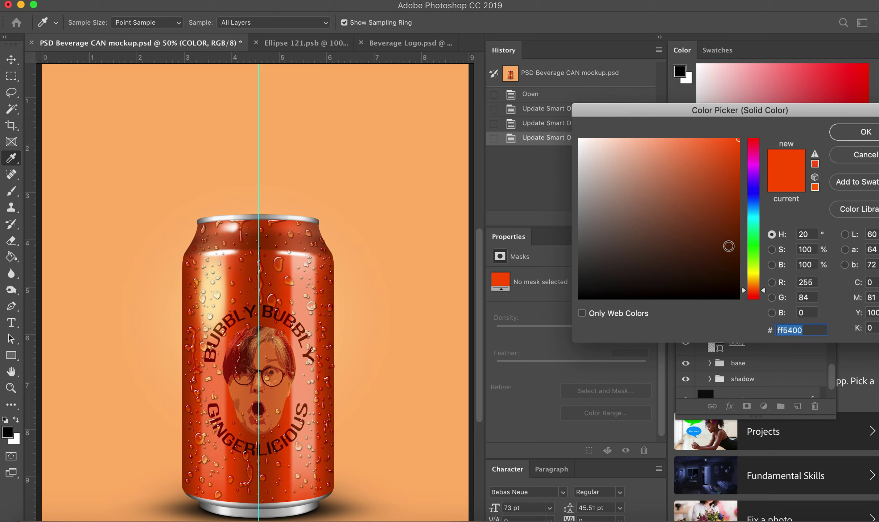
- Try dark orange, blue, olive yellow, gold and purple as the can's fill colour
{"action": "left_click", "coordinate": [729, 183]}
{"action": "left_click", "coordinate": [754, 177]}
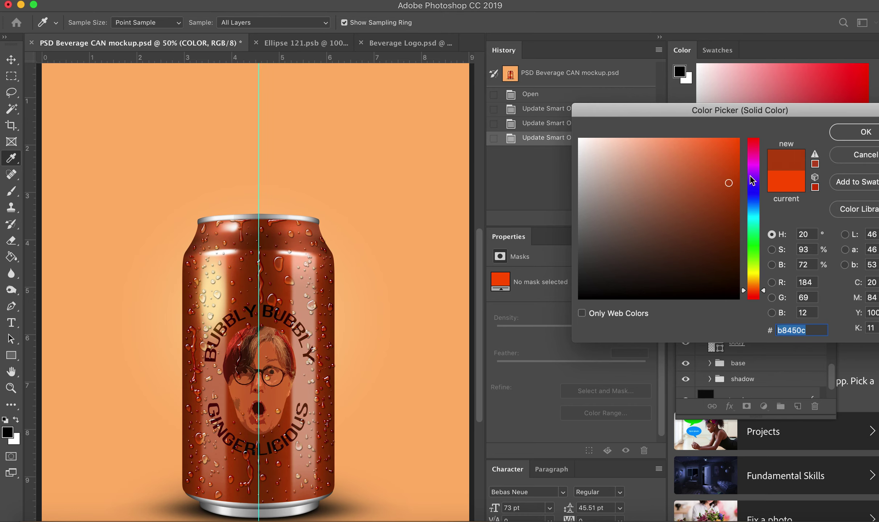
{"action": "left_click", "coordinate": [754, 196]}
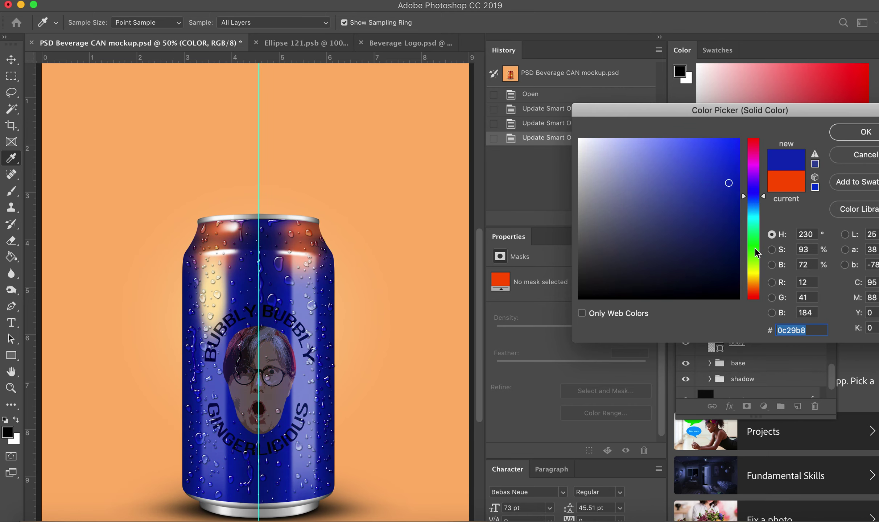
{"action": "left_click", "coordinate": [754, 274]}
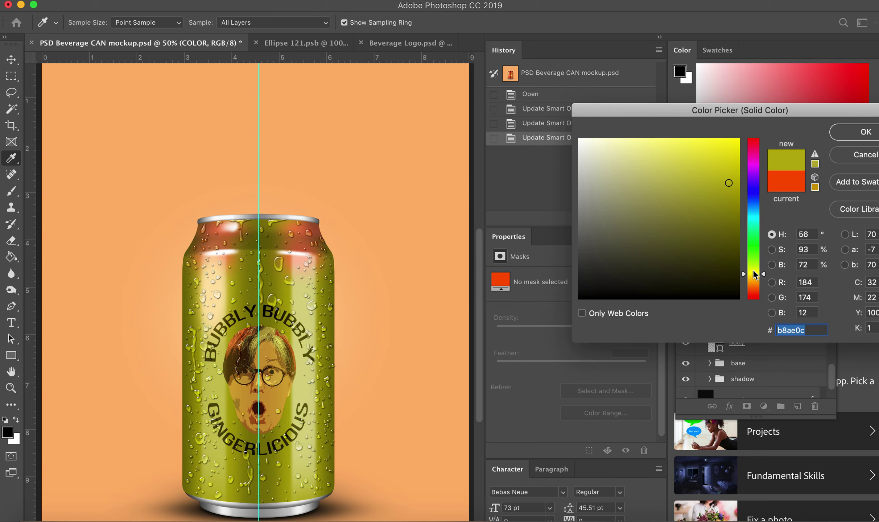
{"action": "left_click", "coordinate": [755, 282]}
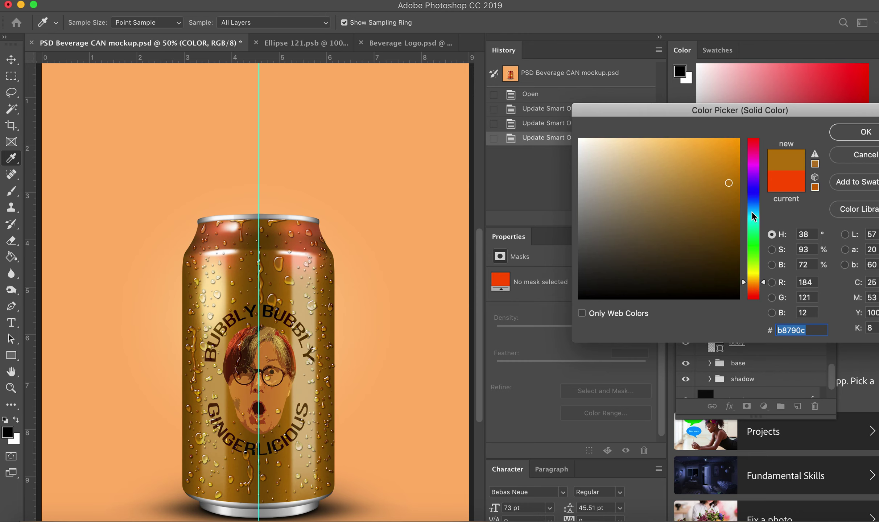
{"action": "left_click", "coordinate": [754, 169]}
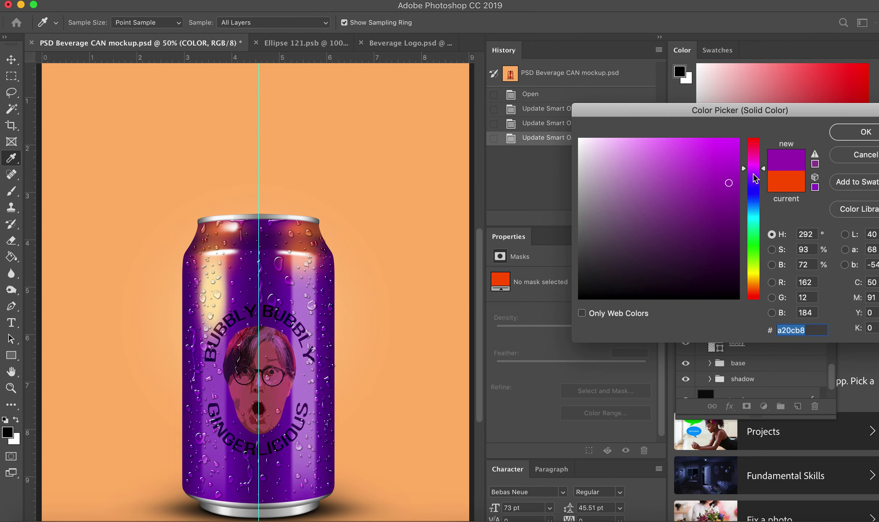
{"action": "left_click", "coordinate": [754, 174]}
- Set the COLOR fill layer to the golden orange d39030
{"action": "left_click", "coordinate": [754, 278]}
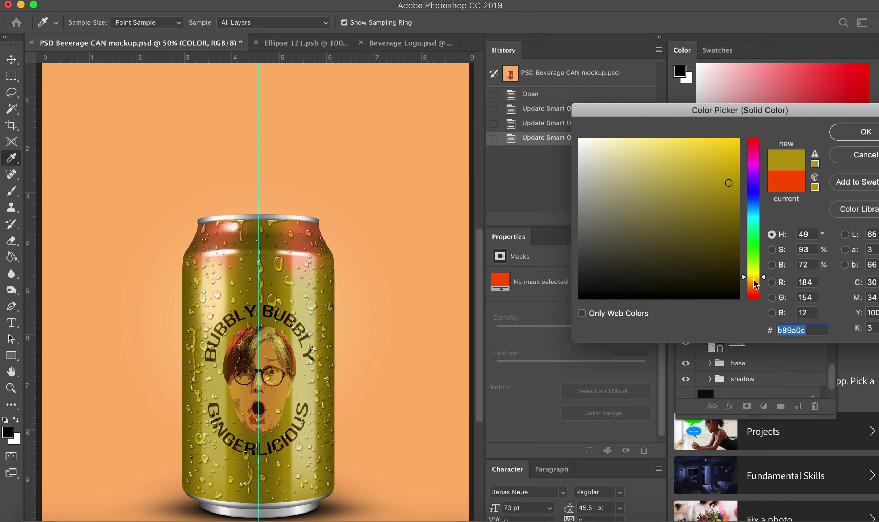
{"action": "left_click", "coordinate": [754, 280]}
{"action": "left_click", "coordinate": [753, 283]}
{"action": "left_click_drag", "start_coordinate": [705, 177], "coordinate": [707, 163]}
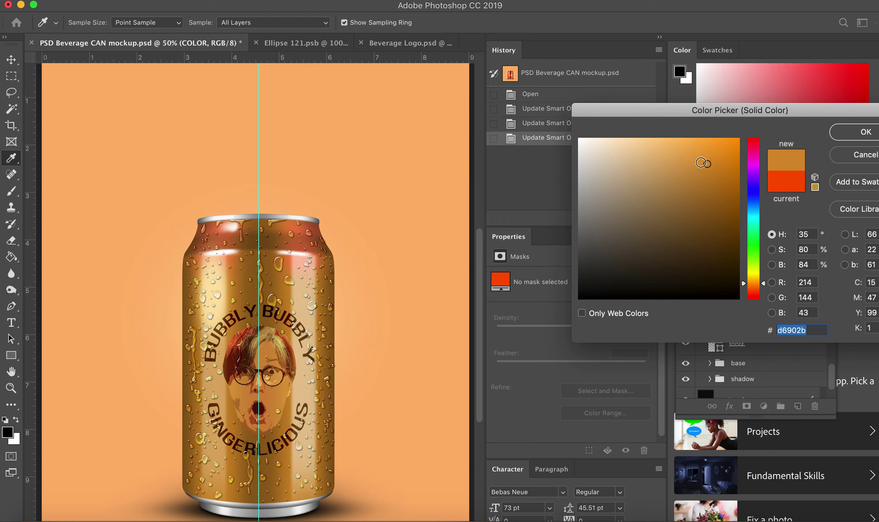
{"action": "left_click", "coordinate": [700, 163]}
{"action": "left_click", "coordinate": [702, 163]}
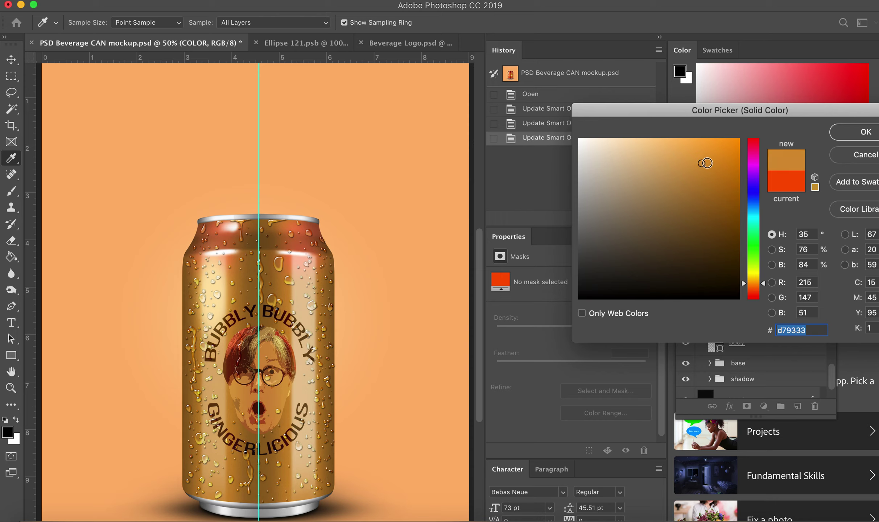
{"action": "left_click", "coordinate": [701, 160]}
{"action": "left_click", "coordinate": [703, 165]}
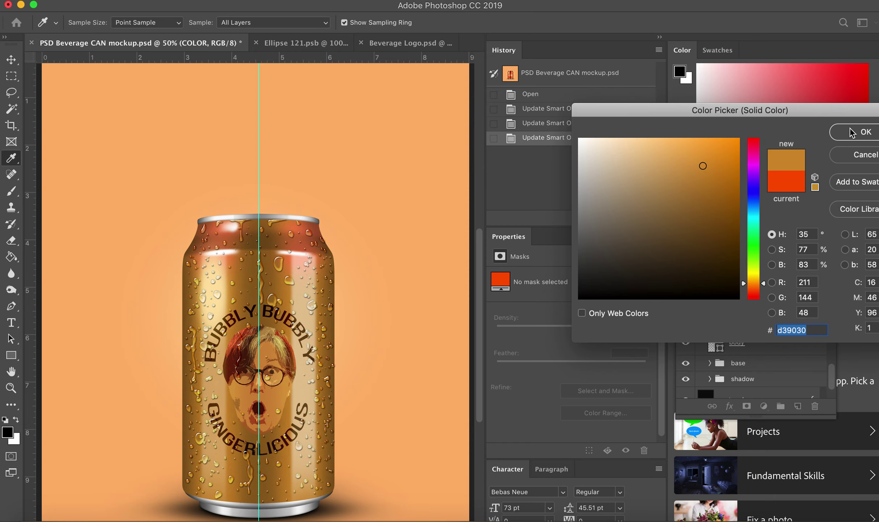
{"action": "key", "text": "Return"}
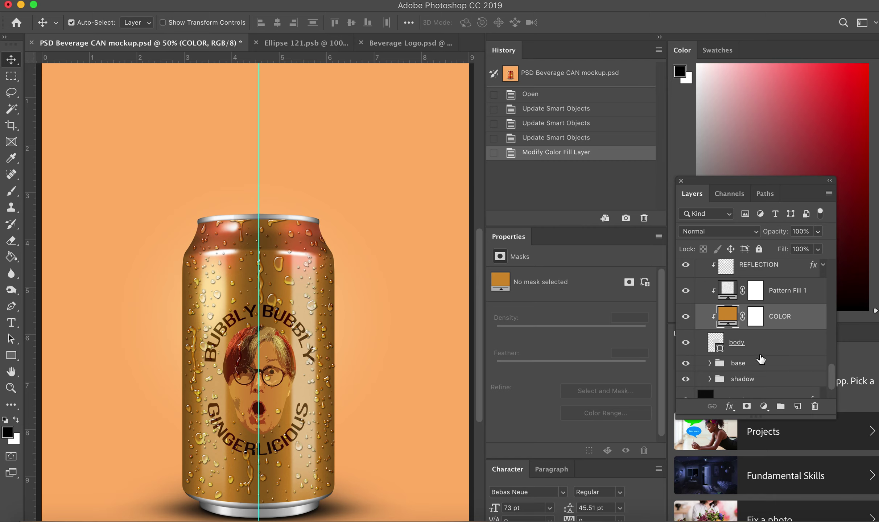
- Change the Color Overlay of the upper REFLECTION layer to the golden orange f3a721
{"action": "scroll", "coordinate": [758, 348], "scroll_direction": "down", "scroll_amount": 2}
{"action": "scroll", "coordinate": [760, 359], "scroll_direction": "up", "scroll_amount": 6}
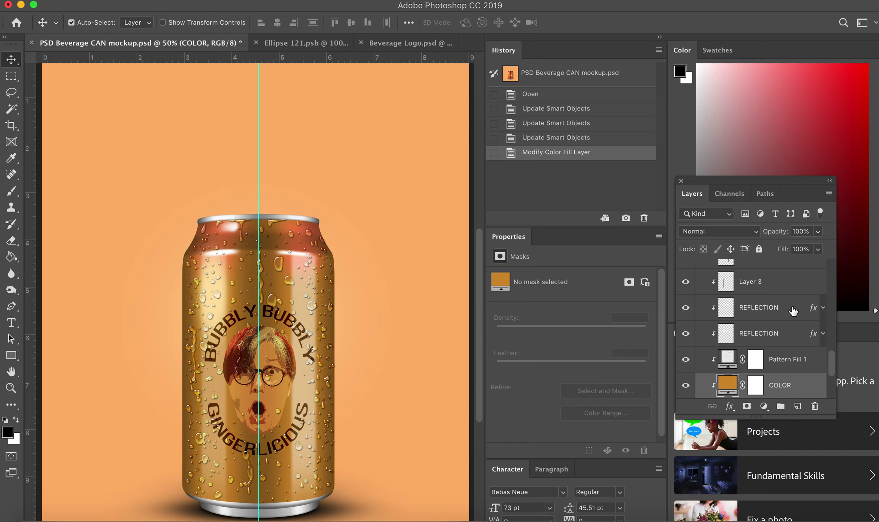
{"action": "double_click", "coordinate": [814, 308]}
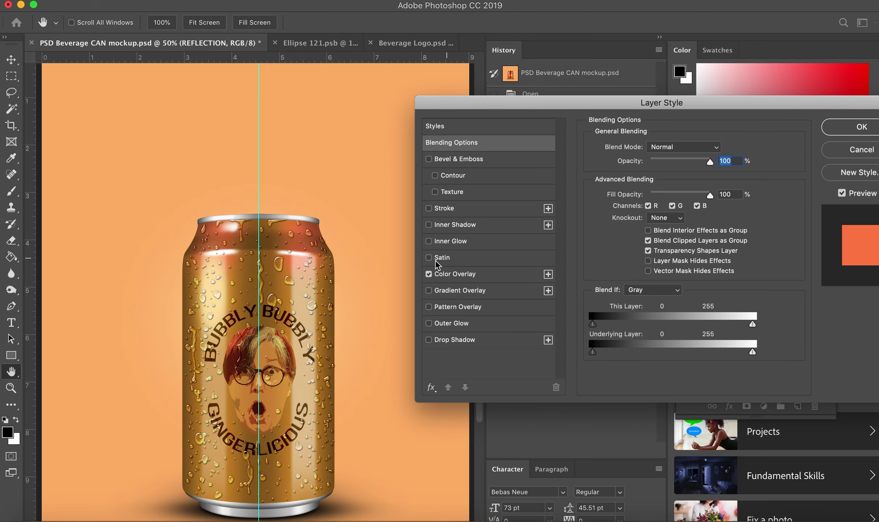
{"action": "left_click", "coordinate": [487, 275]}
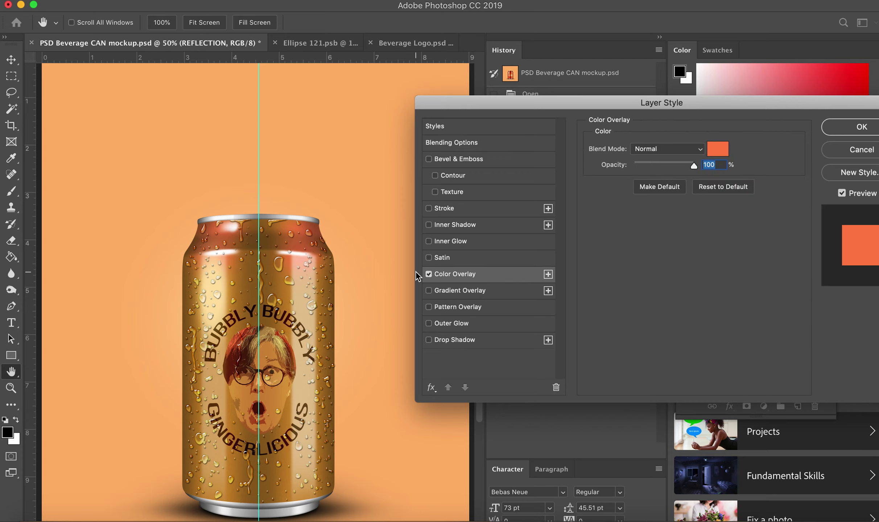
{"action": "left_click", "coordinate": [721, 151]}
{"action": "left_click", "coordinate": [752, 275]}
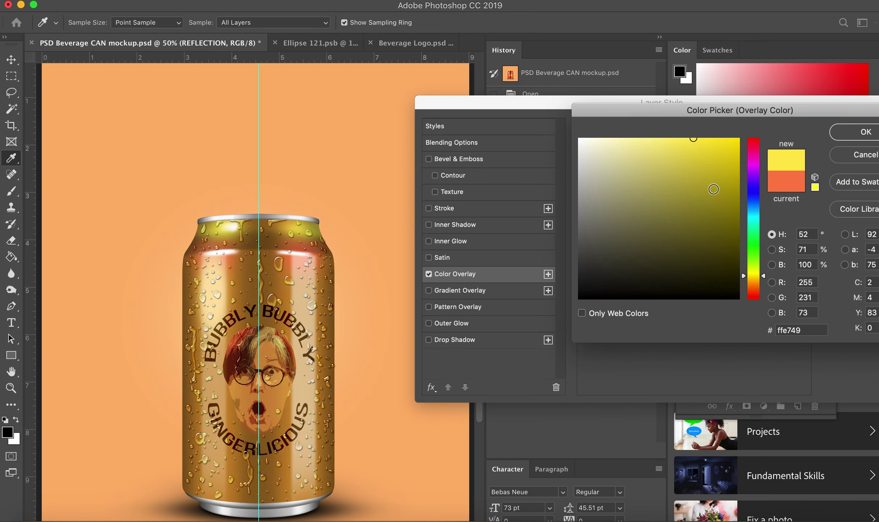
{"action": "left_click_drag", "start_coordinate": [757, 277], "coordinate": [757, 280]}
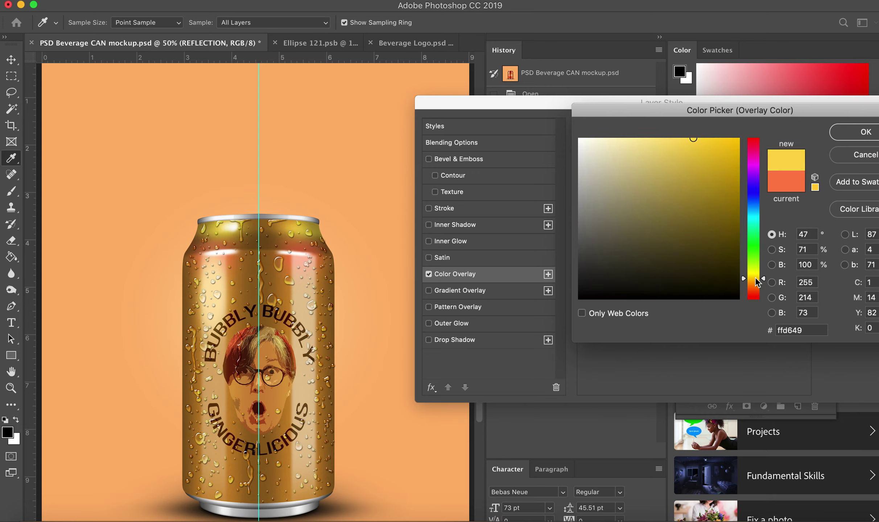
{"action": "left_click", "coordinate": [730, 156]}
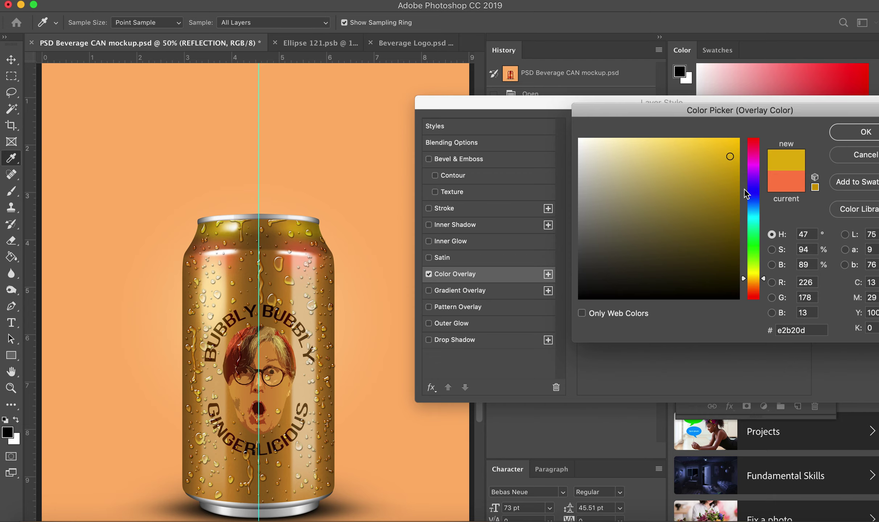
{"action": "left_click_drag", "start_coordinate": [763, 278], "coordinate": [763, 282]}
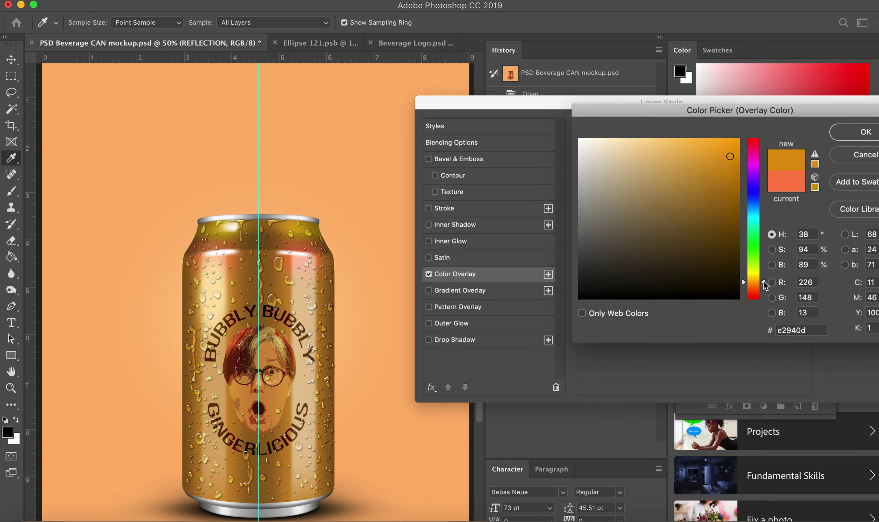
{"action": "left_click", "coordinate": [718, 145]}
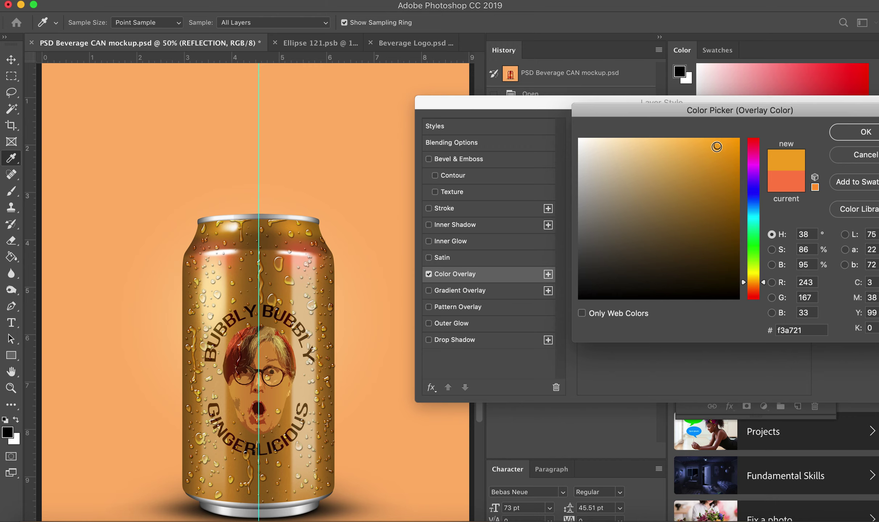
{"action": "left_click", "coordinate": [870, 133]}
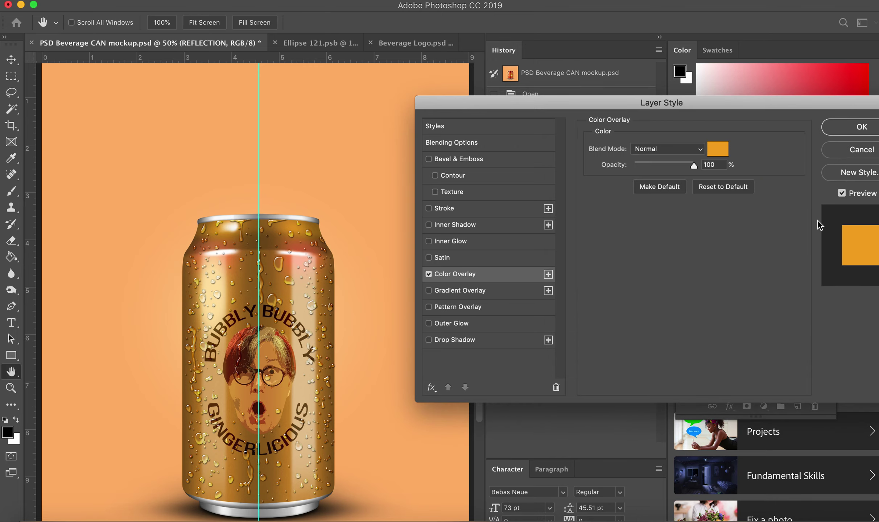
{"action": "left_click", "coordinate": [858, 128]}
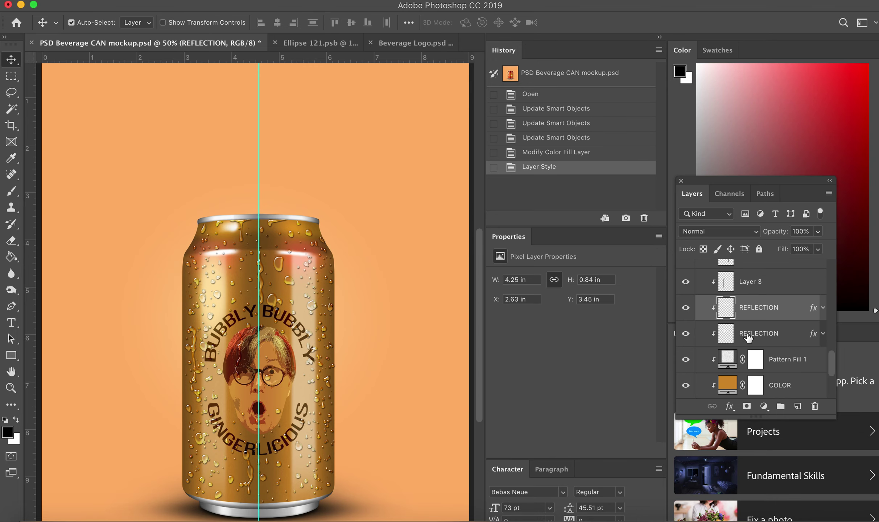
- Change the Color Overlay of the lower REFLECTION layer to the golden yellow f0b21c
{"action": "left_click", "coordinate": [763, 334]}
{"action": "left_click", "coordinate": [686, 334]}
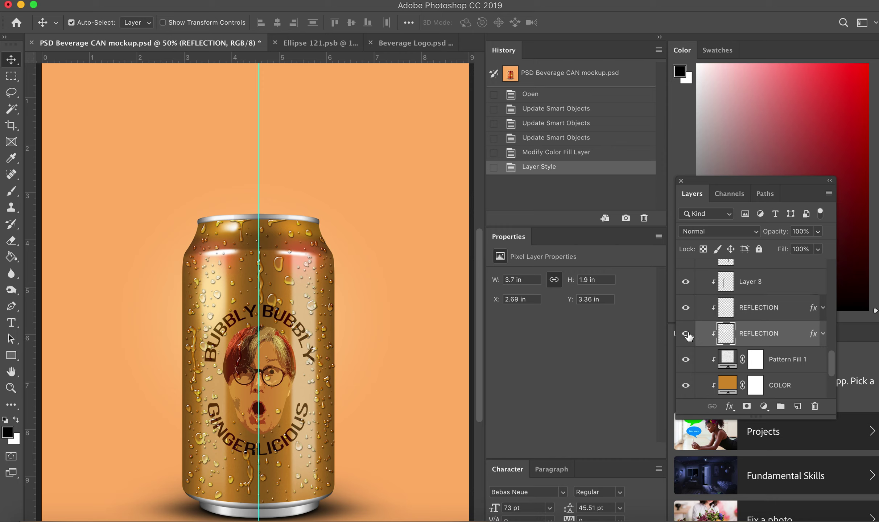
{"action": "left_click", "coordinate": [685, 334]}
{"action": "double_click", "coordinate": [814, 335]}
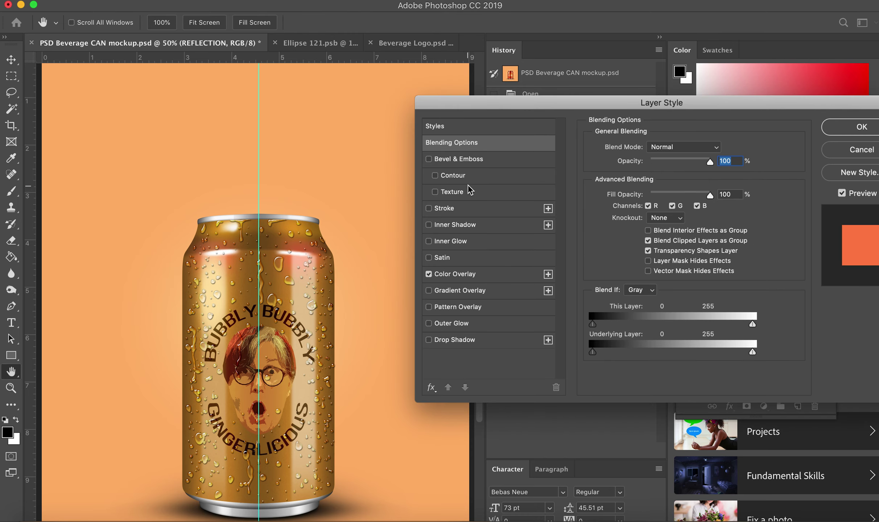
{"action": "left_click", "coordinate": [429, 274]}
{"action": "left_click", "coordinate": [486, 272]}
{"action": "left_click", "coordinate": [718, 149]}
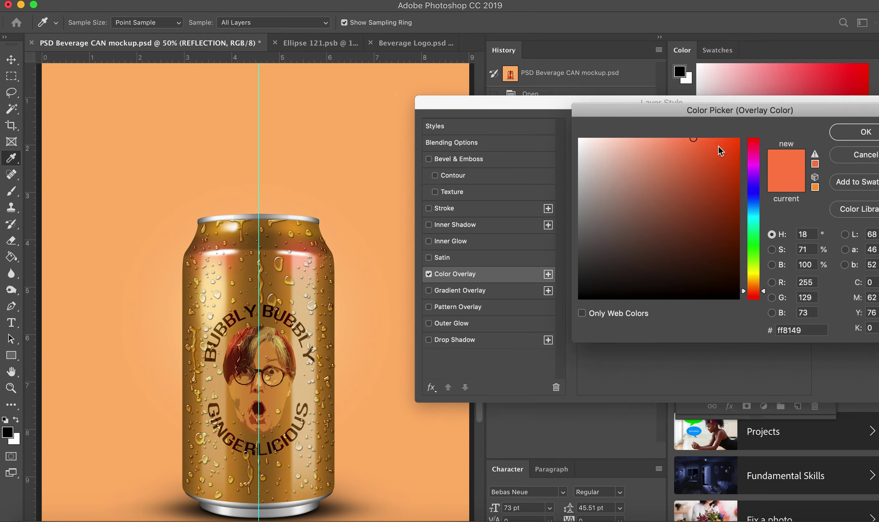
{"action": "left_click_drag", "start_coordinate": [764, 292], "coordinate": [762, 278]}
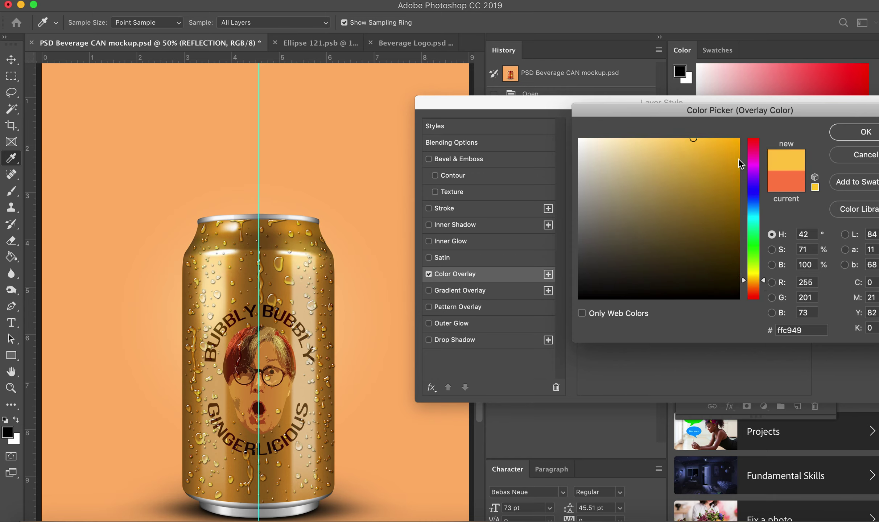
{"action": "left_click", "coordinate": [720, 148]}
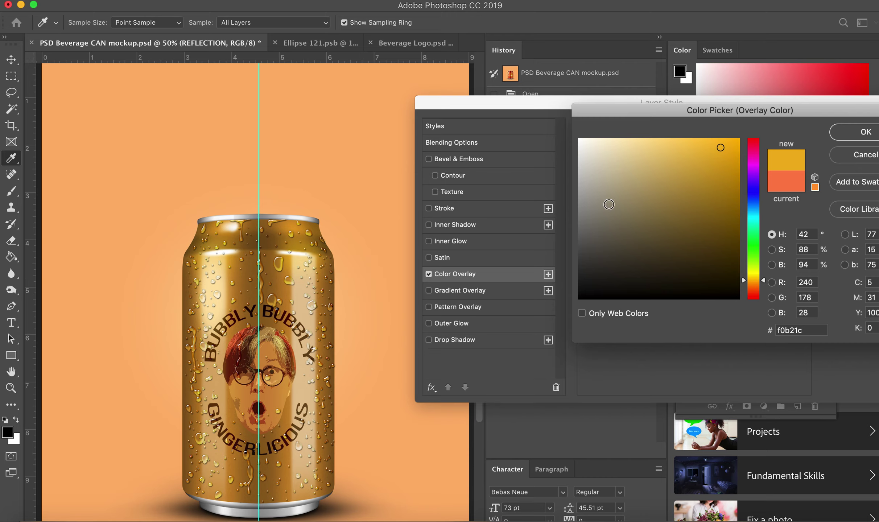
{"action": "left_click", "coordinate": [851, 133]}
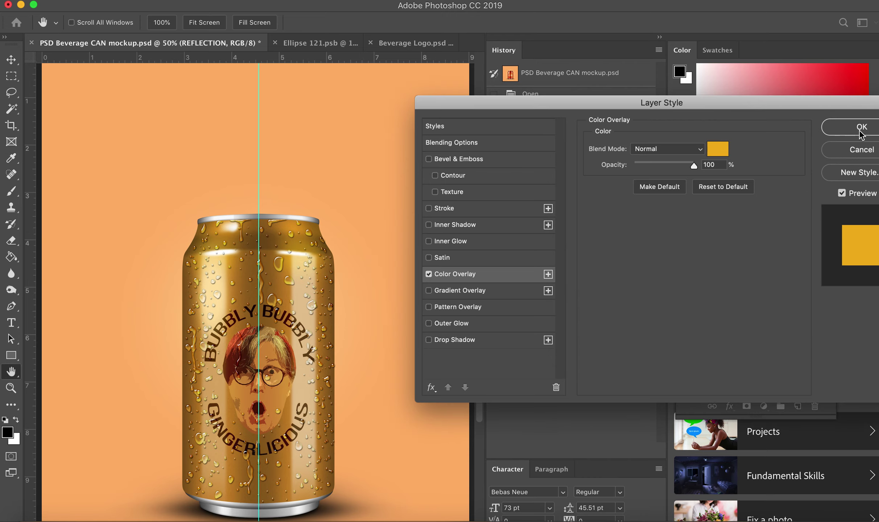
{"action": "left_click", "coordinate": [861, 129]}
- Toggle the visibility of the rectangle layer and the shadow group to check what each contributes
{"action": "scroll", "coordinate": [731, 377], "scroll_direction": "down", "scroll_amount": 3}
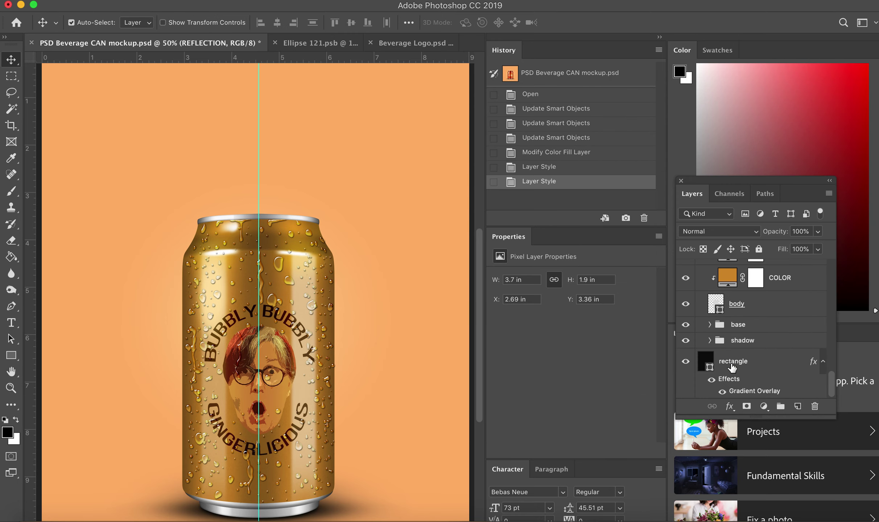
{"action": "left_click", "coordinate": [686, 362]}
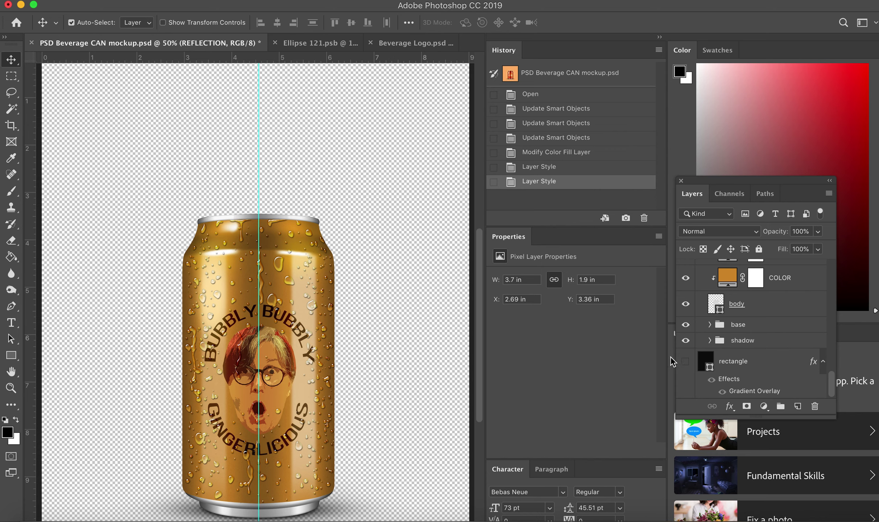
{"action": "left_click", "coordinate": [686, 341]}
{"action": "left_click", "coordinate": [686, 341]}
{"action": "left_click", "coordinate": [686, 362]}
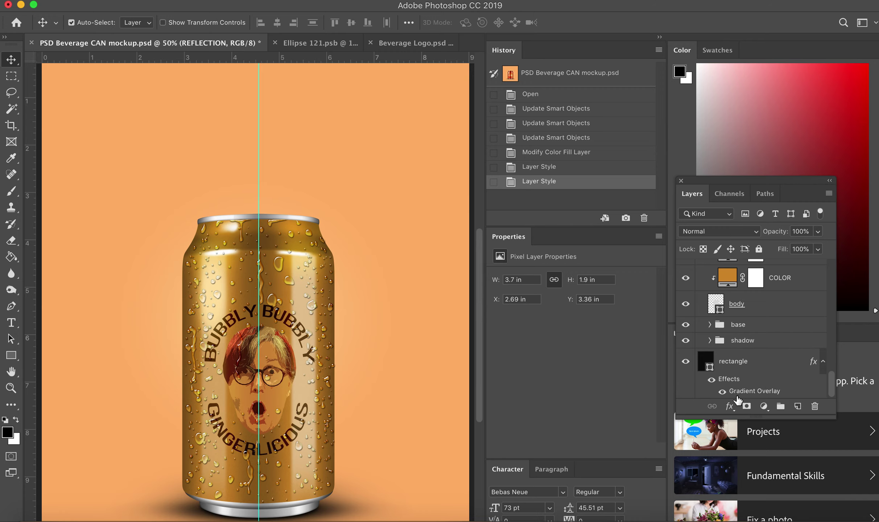
- Set the end colour stop of the rectangle layer's Gradient Overlay to the light blue 6dd1ff
{"action": "double_click", "coordinate": [814, 362]}
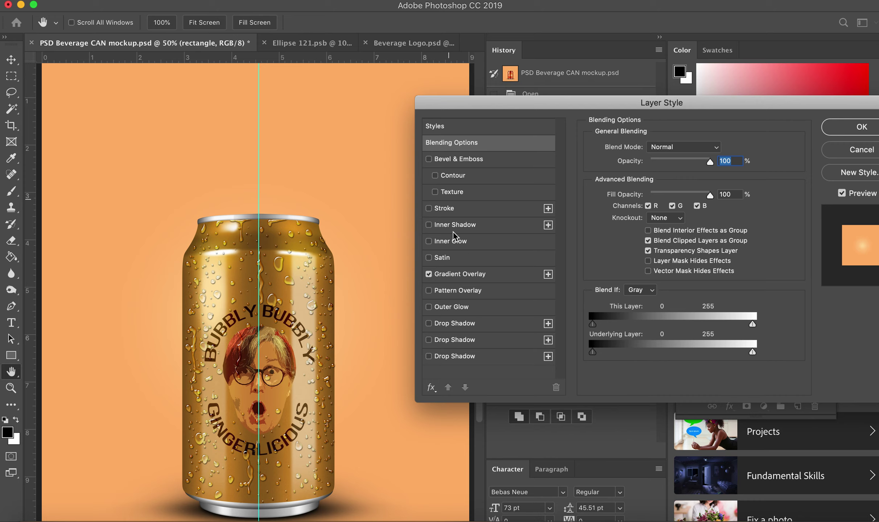
{"action": "left_click", "coordinate": [469, 274]}
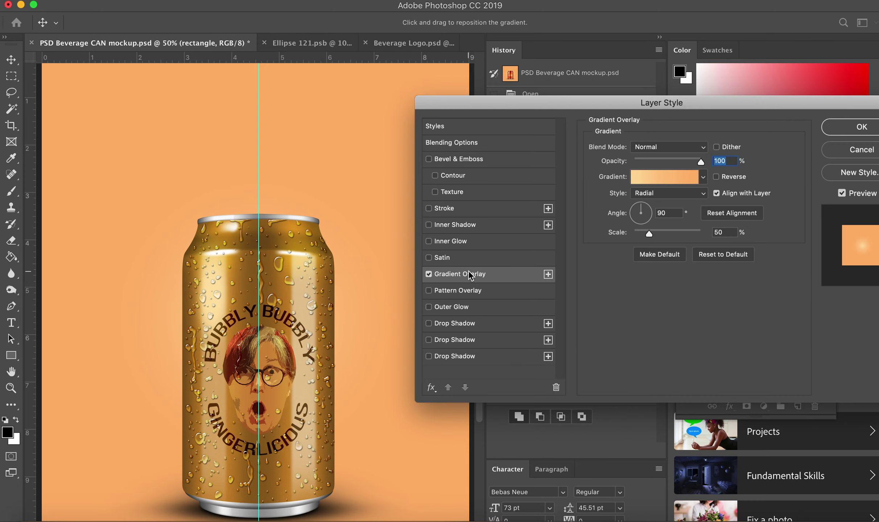
{"action": "left_click", "coordinate": [669, 177]}
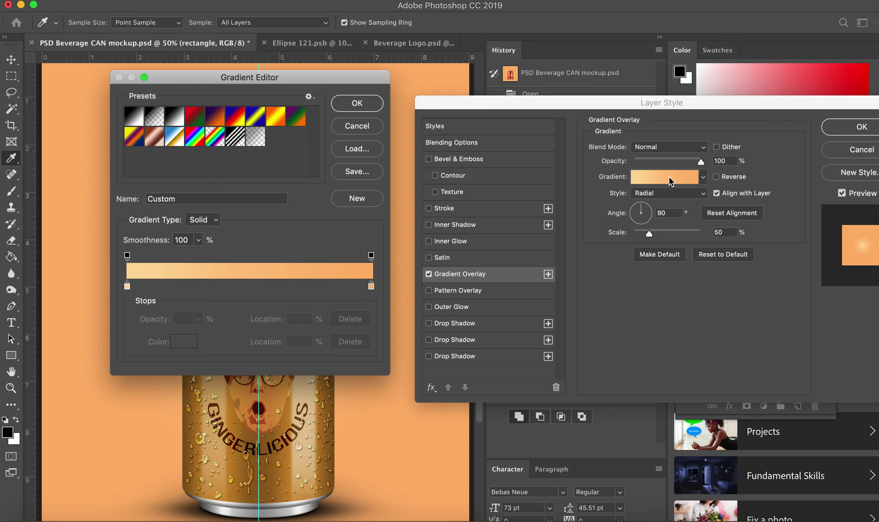
{"action": "left_click", "coordinate": [371, 286]}
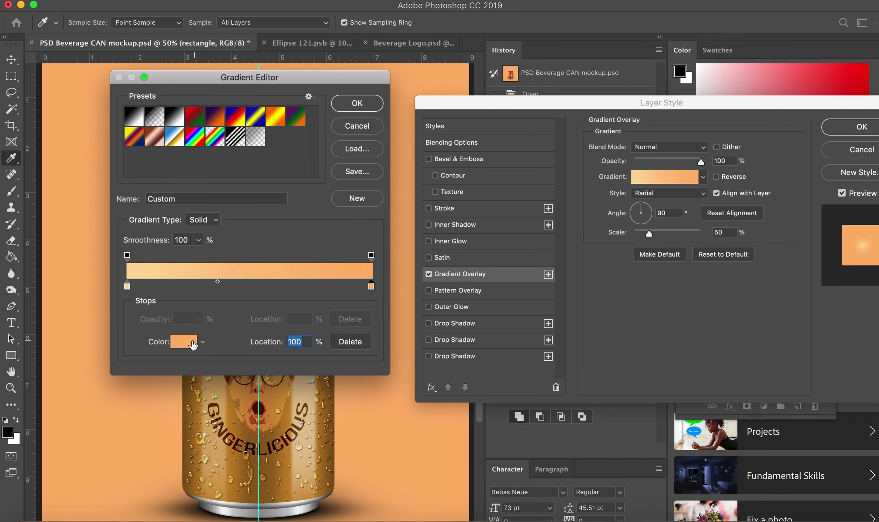
{"action": "left_click", "coordinate": [184, 341]}
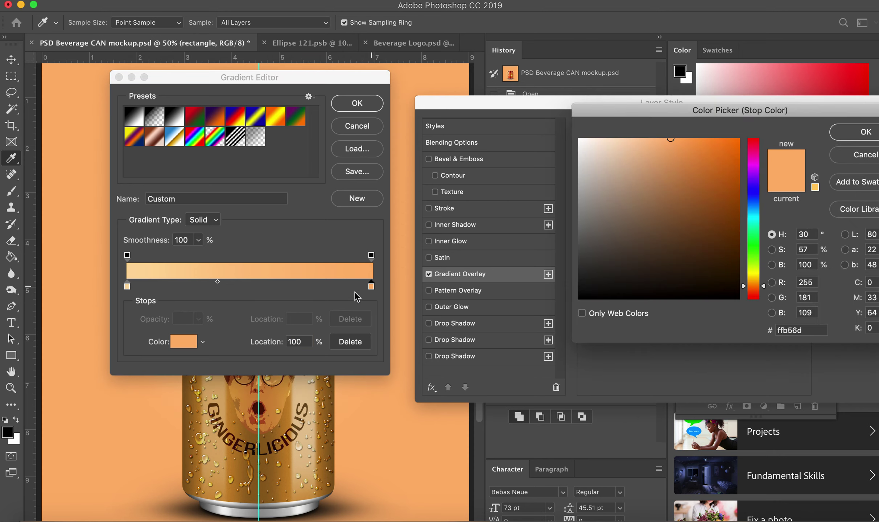
{"action": "left_click", "coordinate": [755, 171]}
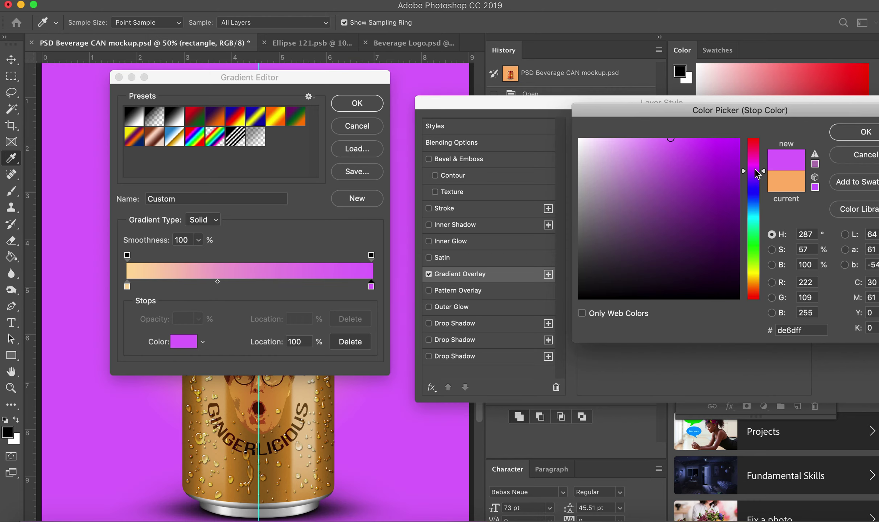
{"action": "left_click", "coordinate": [757, 217]}
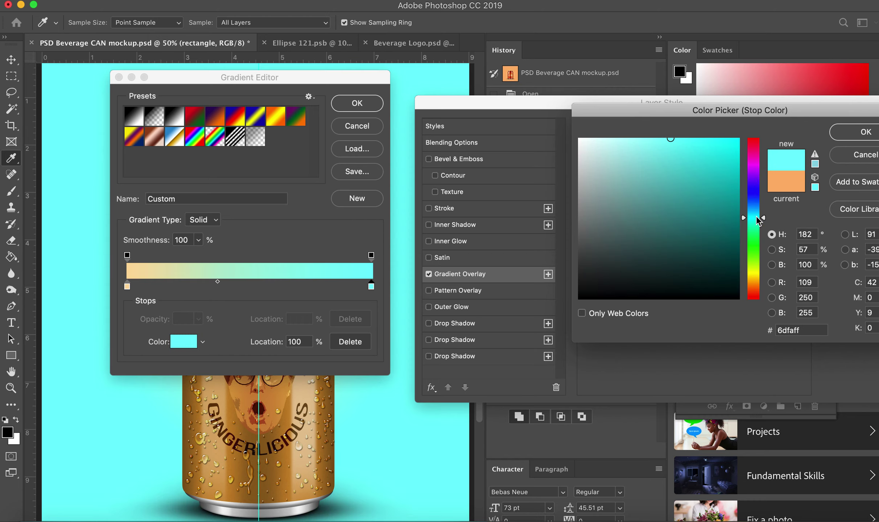
{"action": "left_click", "coordinate": [755, 210]}
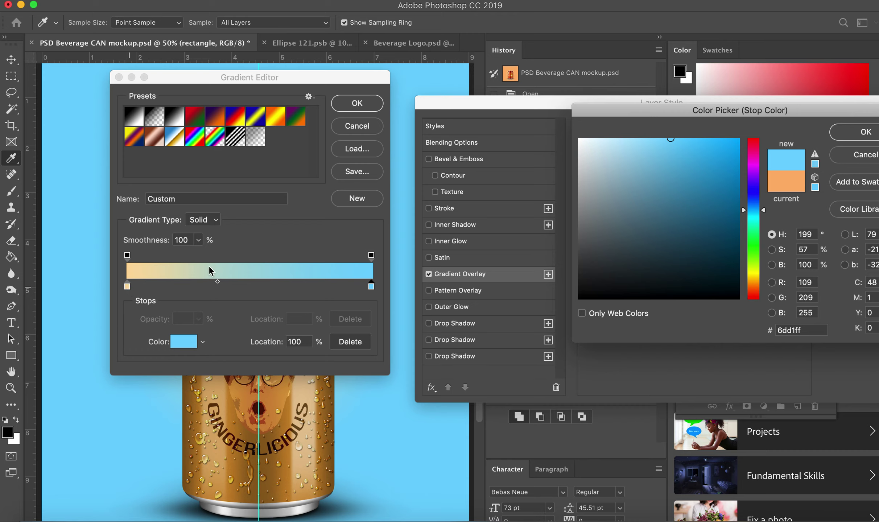
{"action": "left_click", "coordinate": [866, 132]}
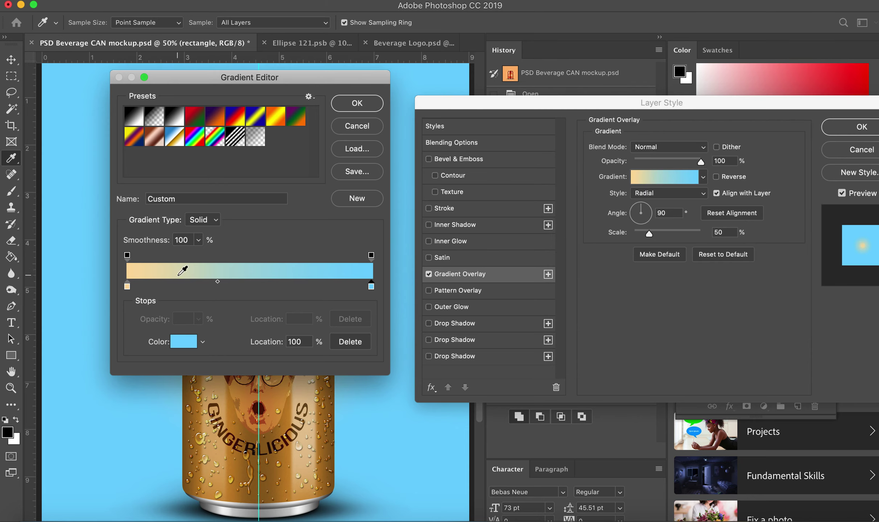
- Set the start colour stop of the background gradient to a very pale aqua
{"action": "left_click", "coordinate": [127, 286]}
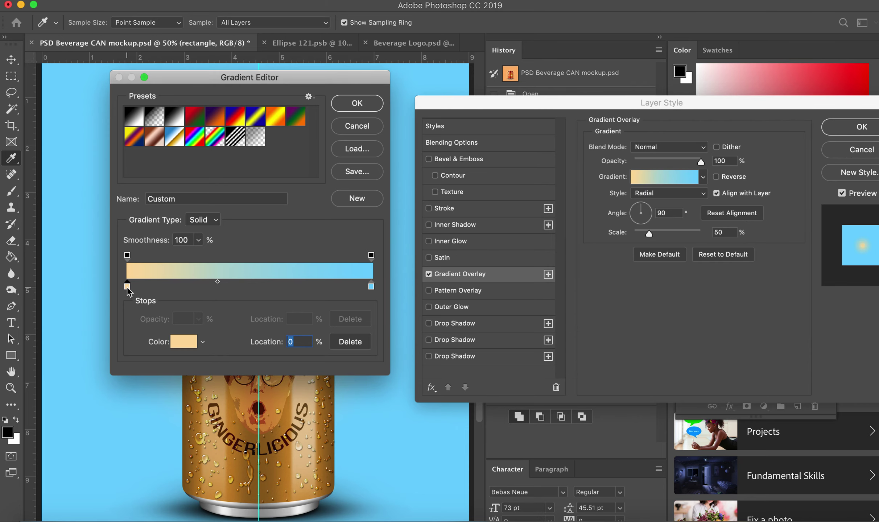
{"action": "left_click", "coordinate": [183, 346]}
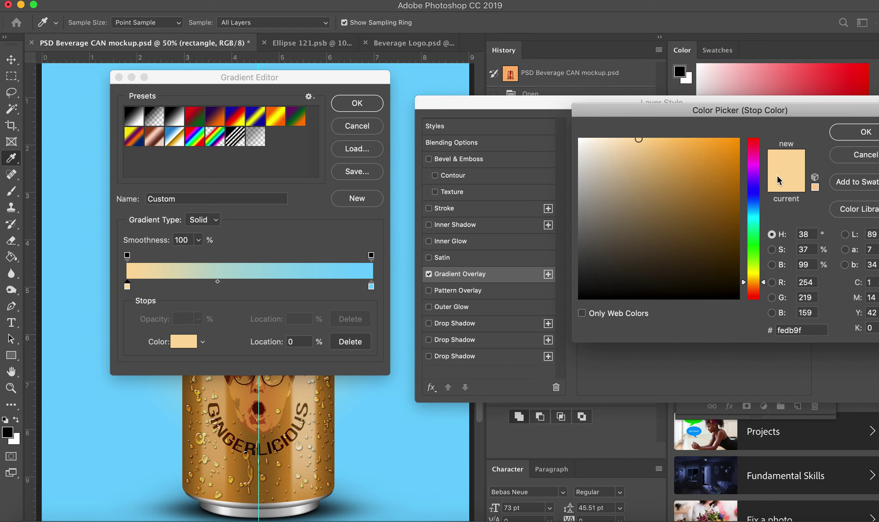
{"action": "left_click", "coordinate": [755, 217]}
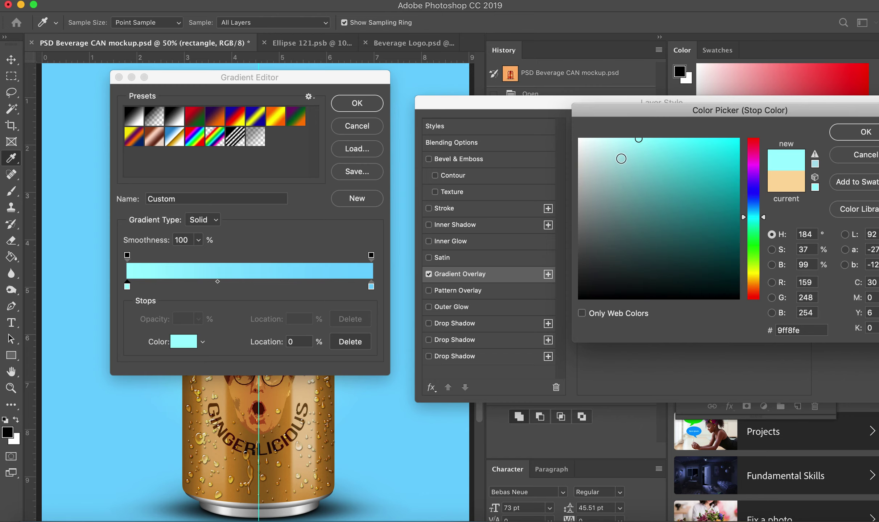
{"action": "left_click", "coordinate": [596, 142]}
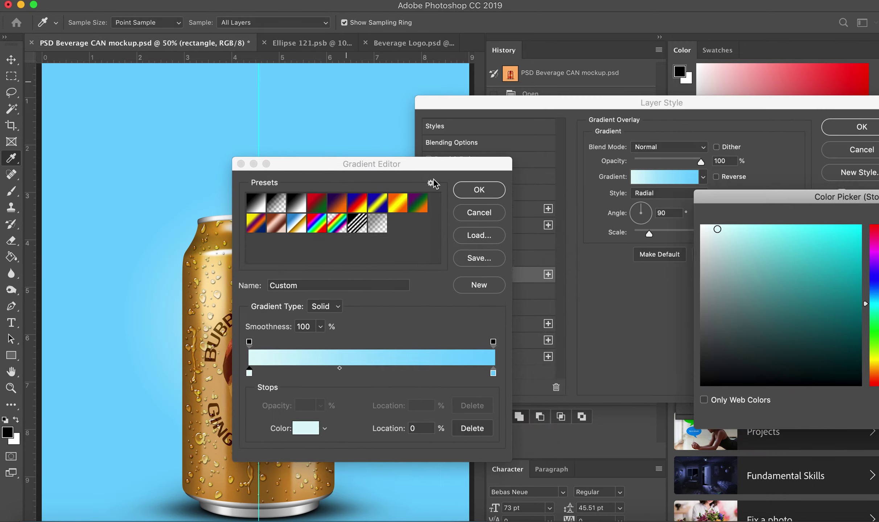
{"action": "left_click_drag", "start_coordinate": [434, 184], "coordinate": [474, 94]}
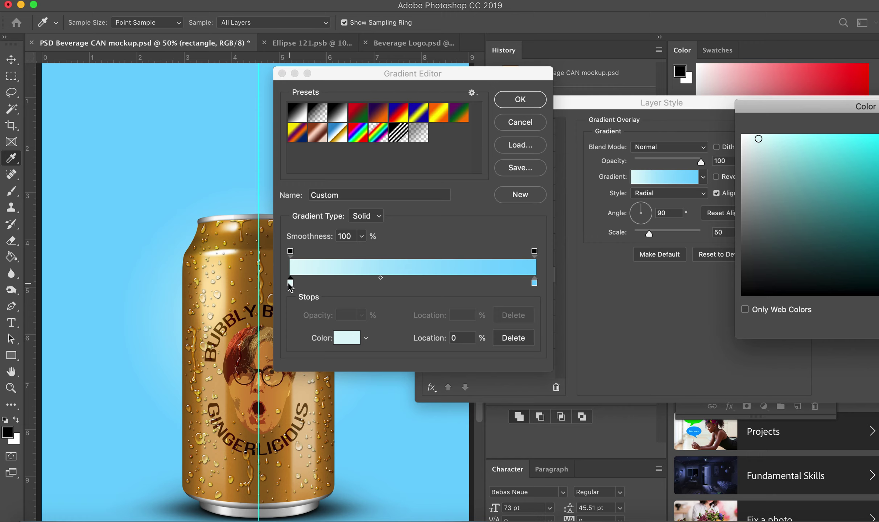
{"action": "left_click_drag", "start_coordinate": [813, 119], "coordinate": [622, 125]}
{"action": "left_click", "coordinate": [831, 138]}
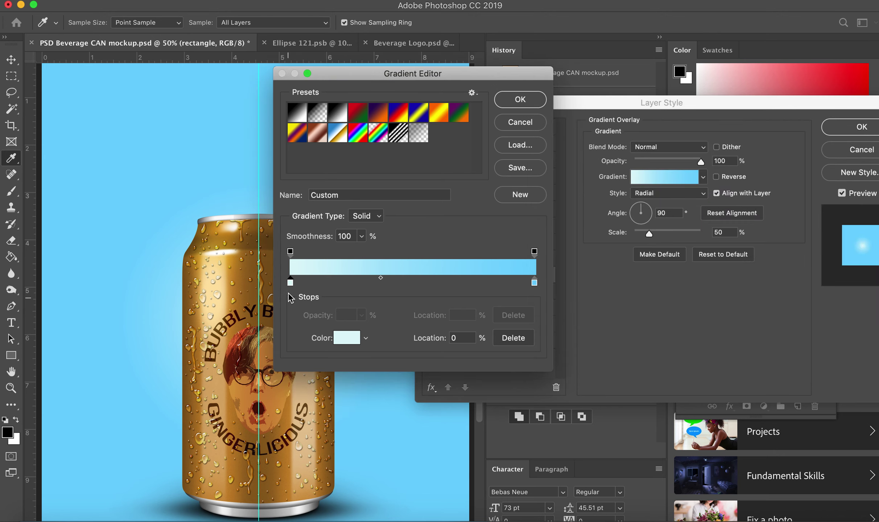
- Move the gradient's pale aqua stop to location 45%, shift the midpoint toward the blue stop, and apply the Gradient Overlay
{"action": "left_click_drag", "start_coordinate": [291, 282], "coordinate": [377, 284]}
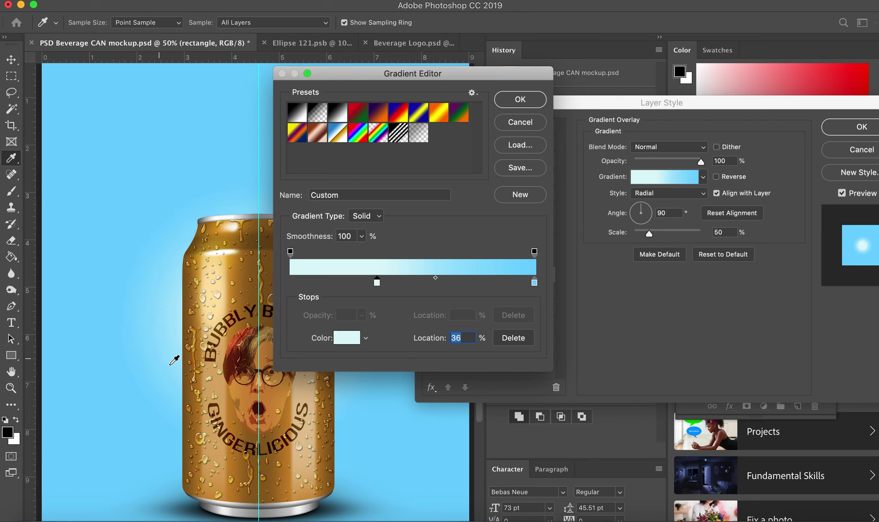
{"action": "left_click_drag", "start_coordinate": [377, 282], "coordinate": [427, 286]}
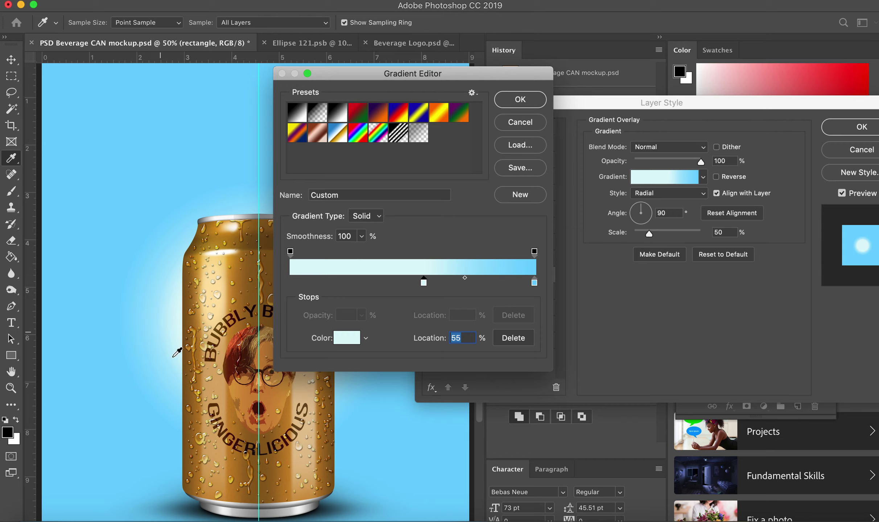
{"action": "left_click_drag", "start_coordinate": [466, 282], "coordinate": [487, 281]}
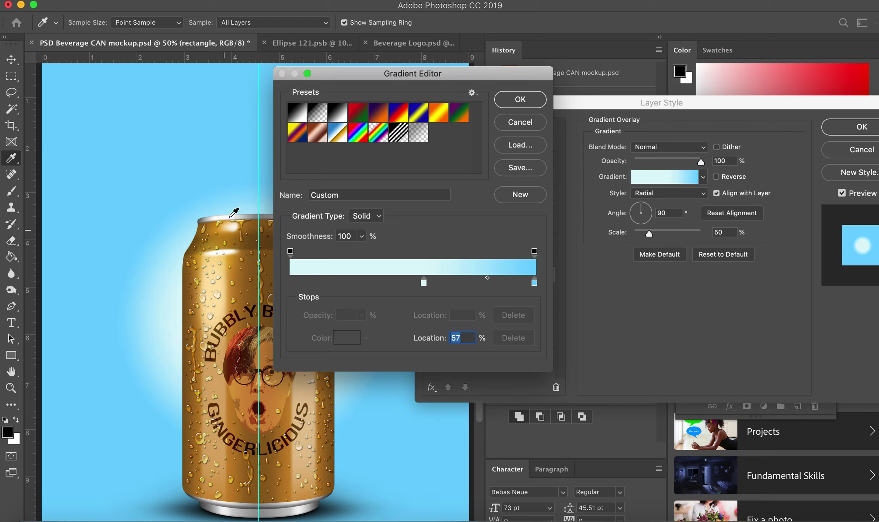
{"action": "mouse_move", "coordinate": [488, 278]}
{"action": "left_mouse_down"}
{"action": "mouse_move", "coordinate": [506, 277]}
{"action": "mouse_move", "coordinate": [481, 278]}
{"action": "left_mouse_up"}
{"action": "left_click_drag", "start_coordinate": [424, 283], "coordinate": [400, 283]}
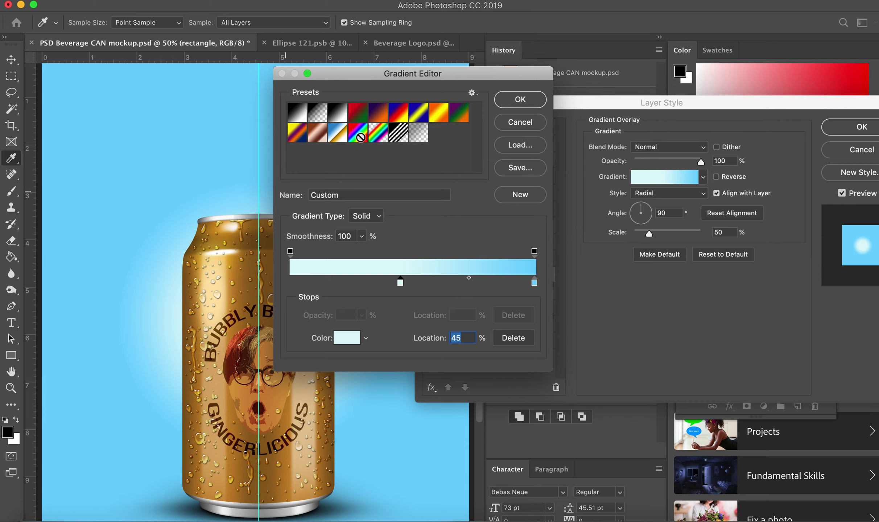
{"action": "left_click", "coordinate": [520, 100]}
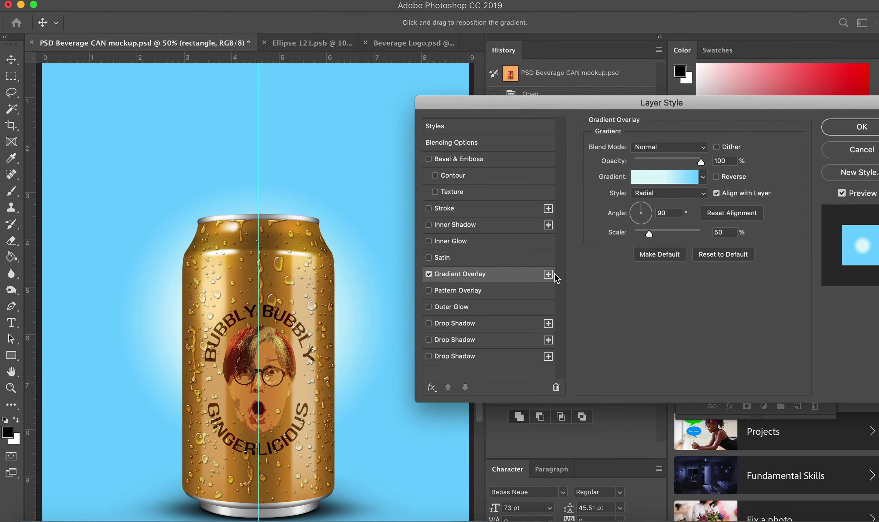
{"action": "left_click", "coordinate": [848, 129]}
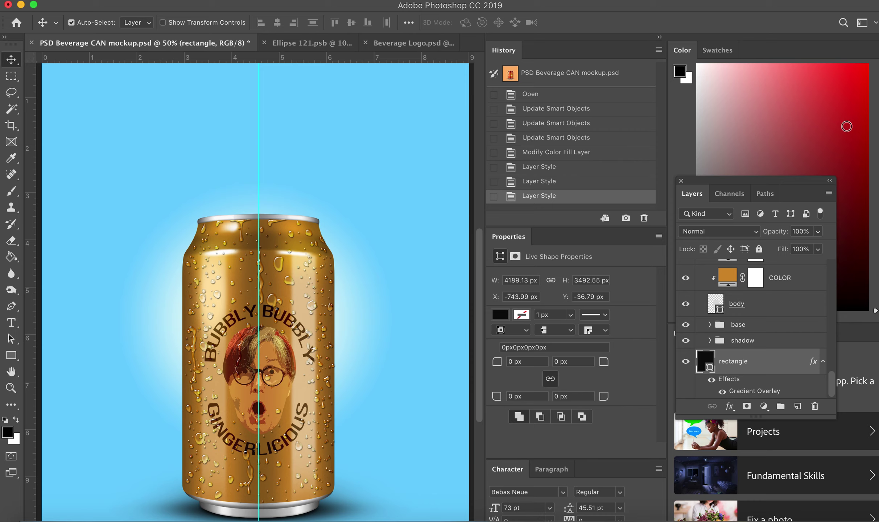
{"action": "double_click", "coordinate": [813, 362]}
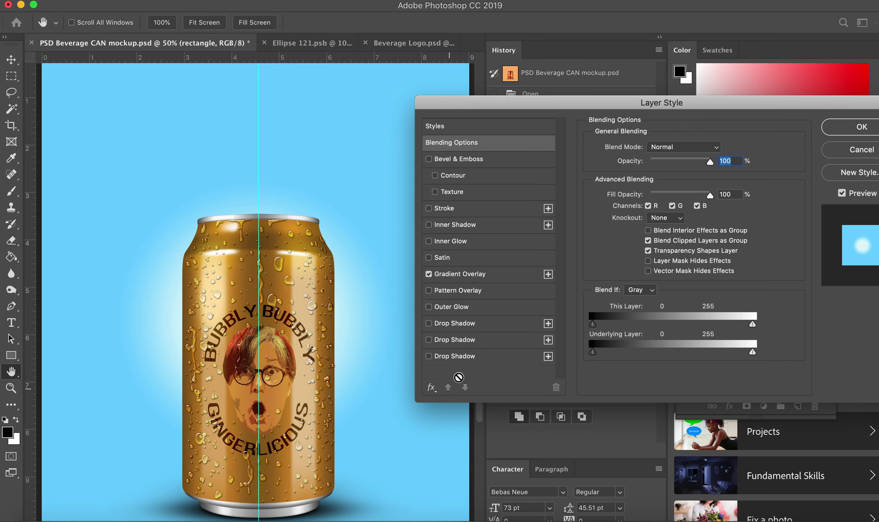
{"action": "left_click", "coordinate": [851, 129]}
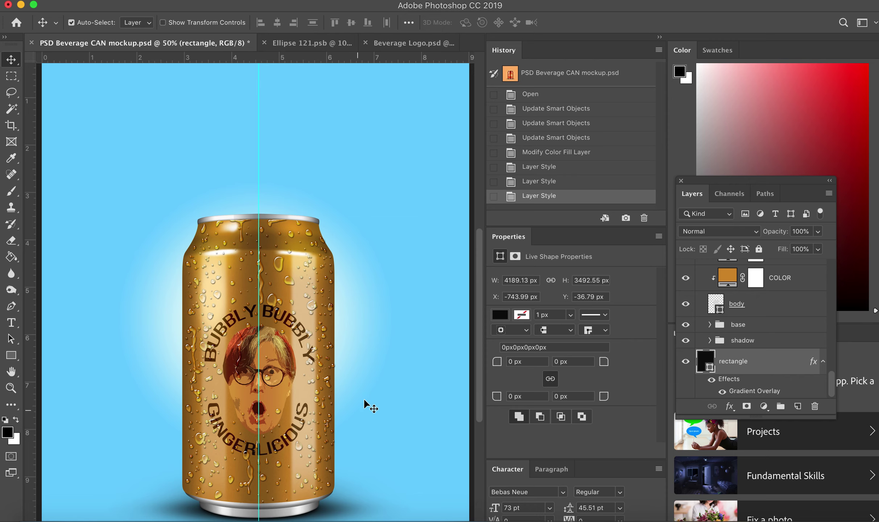
- Bring the whole can into view and save the PSD Beverage CAN mockup.psd document
{"action": "scroll", "coordinate": [365, 403], "scroll_direction": "down", "scroll_amount": 5}
{"action": "scroll", "coordinate": [363, 398], "scroll_direction": "up", "scroll_amount": 5}
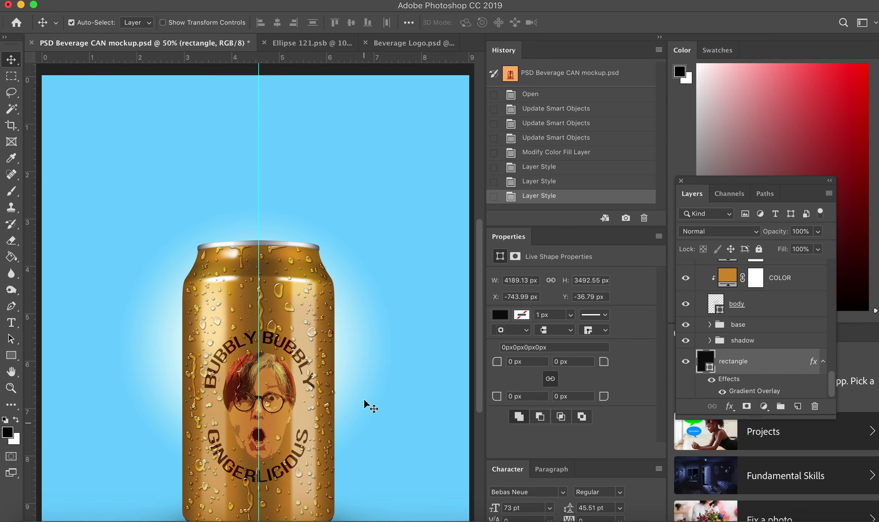
{"action": "scroll", "coordinate": [364, 398], "scroll_direction": "down", "scroll_amount": 3}
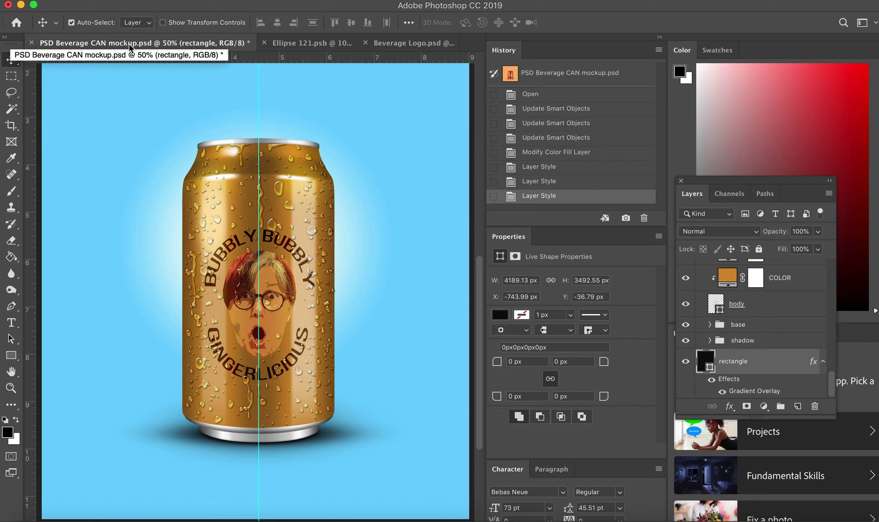
{"action": "key", "text": "super+s"}
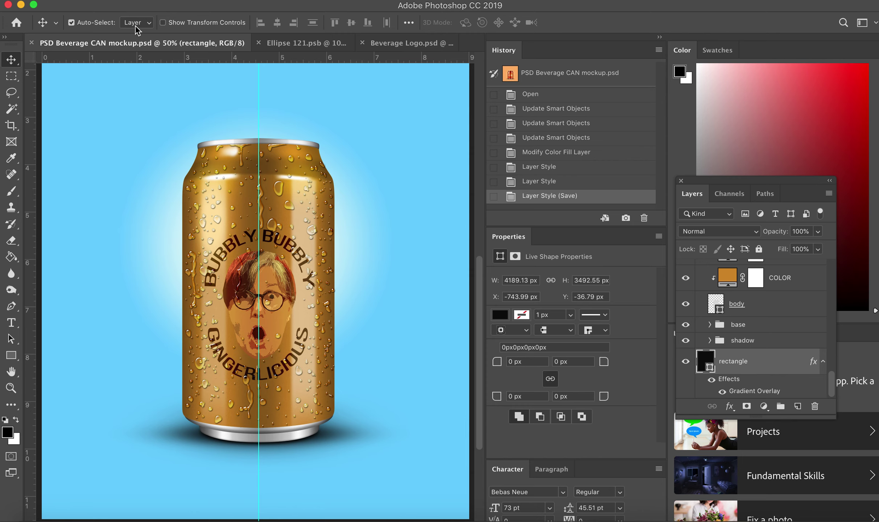
- Save a JPEG copy of the can mockup as PSD Beverage CAN mockup.jpg in the Beverage ASSIGNMENT folder with reduced image quality
{"action": "left_click", "coordinate": [111, 1]}
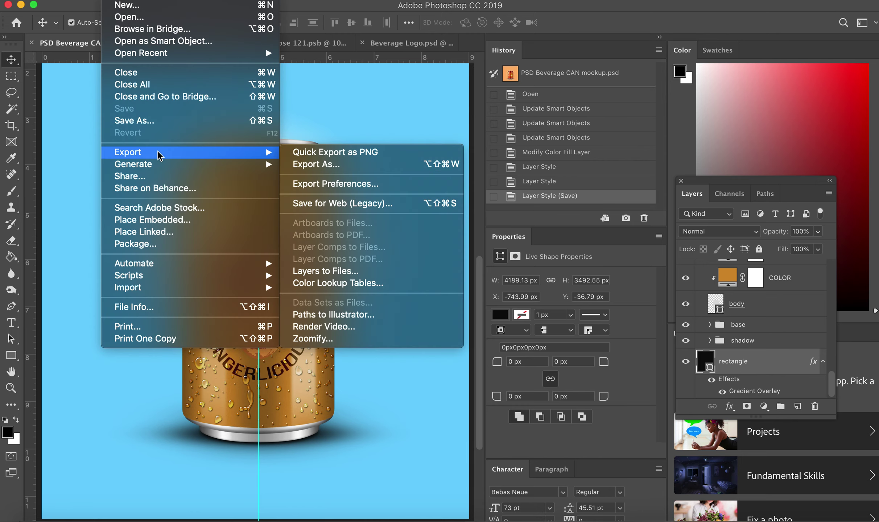
{"action": "left_click", "coordinate": [147, 122]}
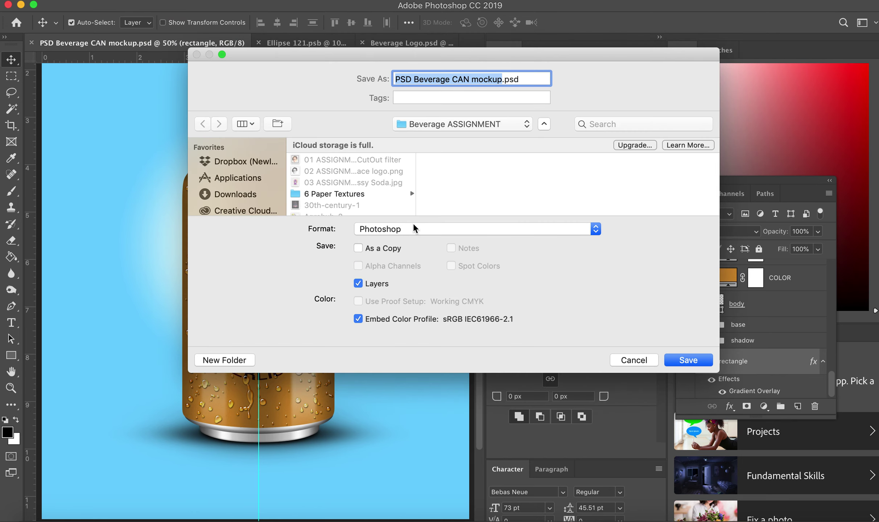
{"action": "left_click", "coordinate": [414, 227]}
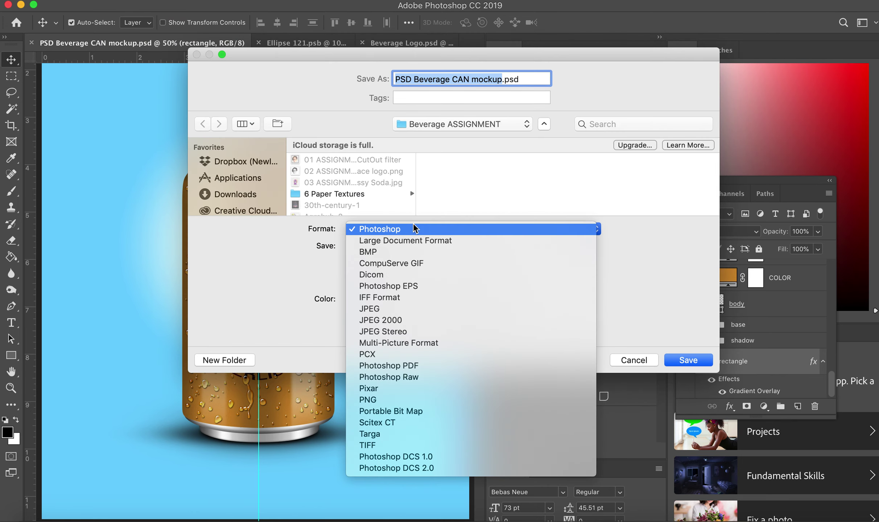
{"action": "left_click", "coordinate": [427, 308]}
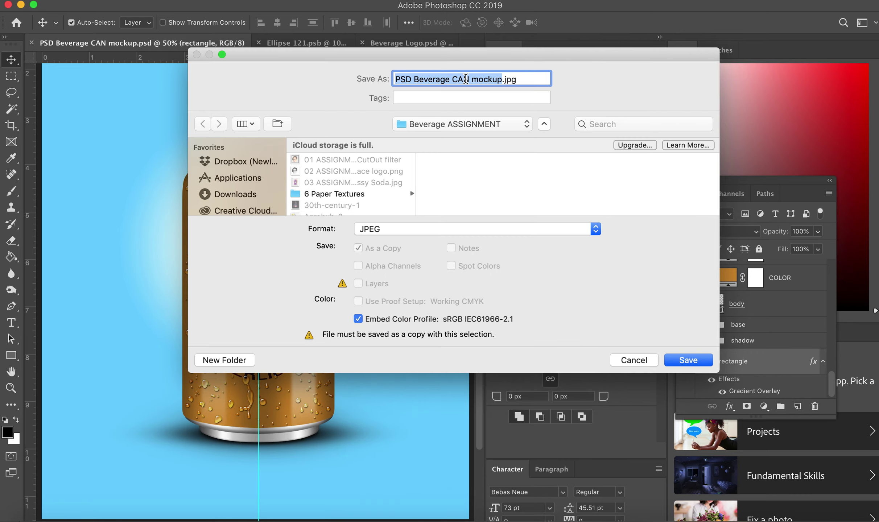
{"action": "left_click", "coordinate": [421, 232]}
{"action": "left_click", "coordinate": [420, 229]}
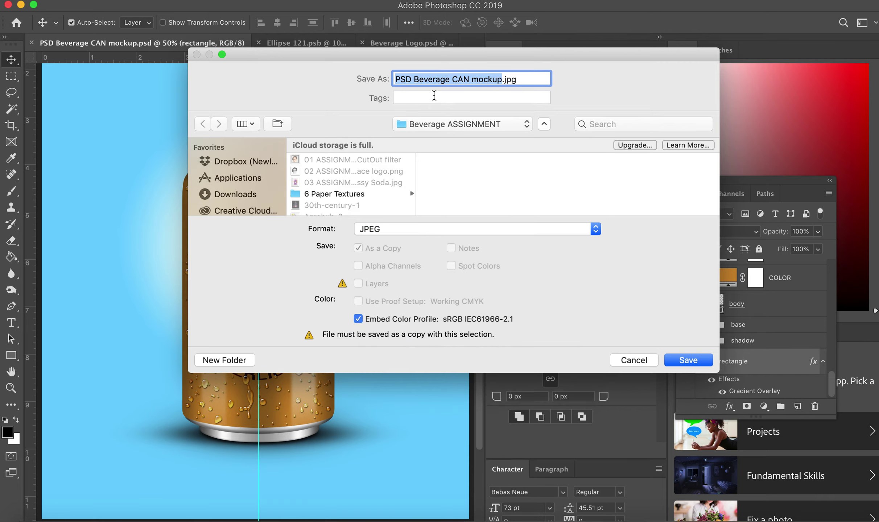
{"action": "left_click", "coordinate": [684, 362]}
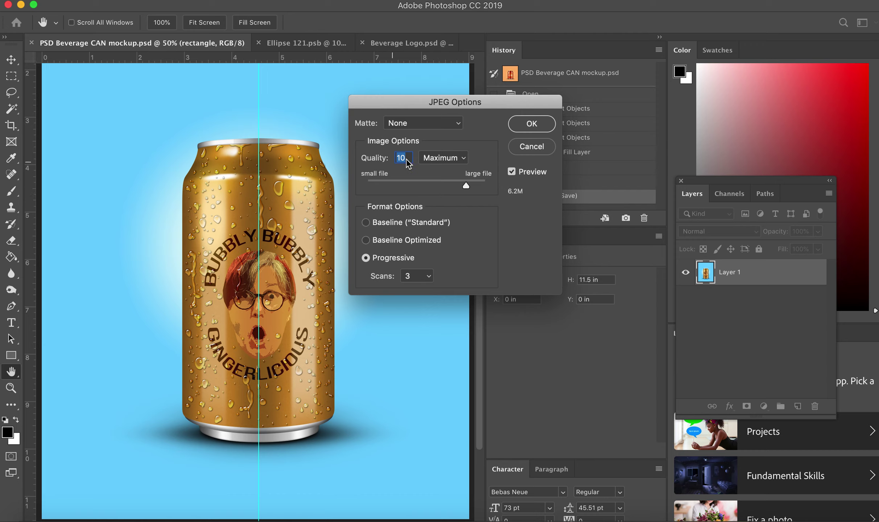
{"action": "left_click_drag", "start_coordinate": [466, 186], "coordinate": [449, 186]}
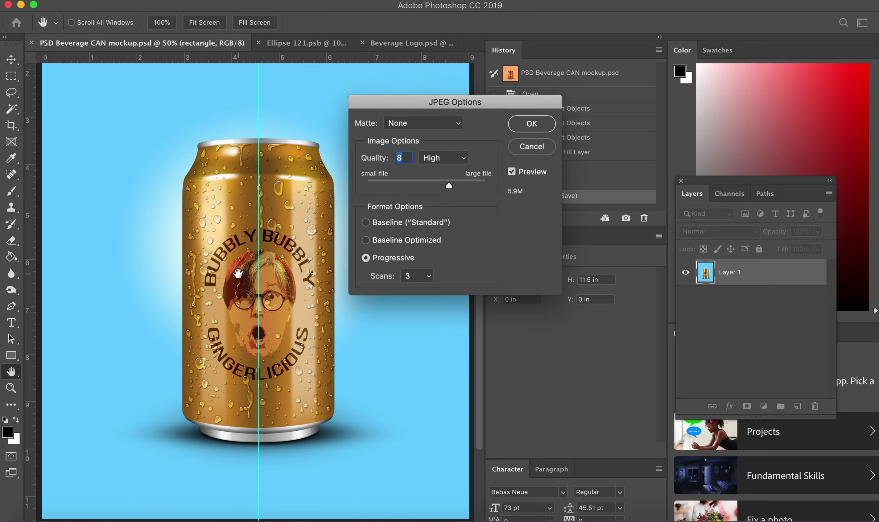
{"action": "left_click", "coordinate": [428, 185]}
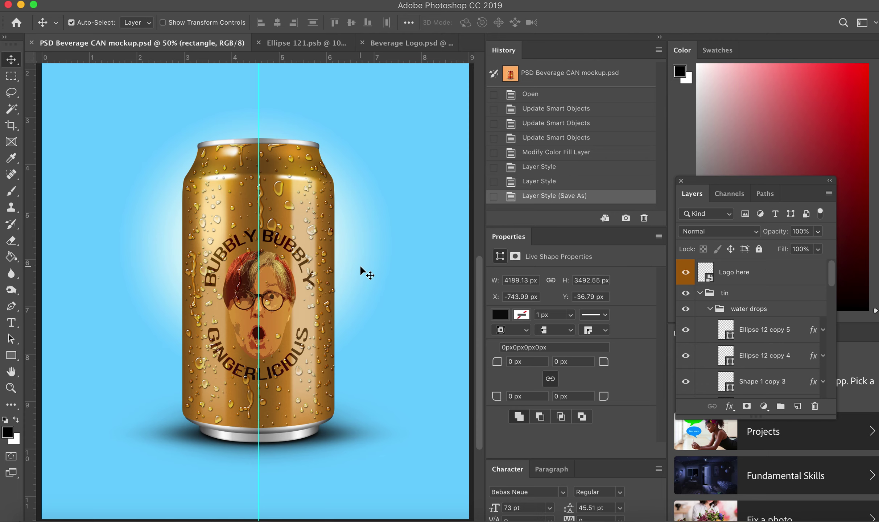
- Open PSD Artisan Beer Bottle MockUp.psd from the Beverage ASSIGNMENT folder
{"action": "left_click", "coordinate": [113, 1]}
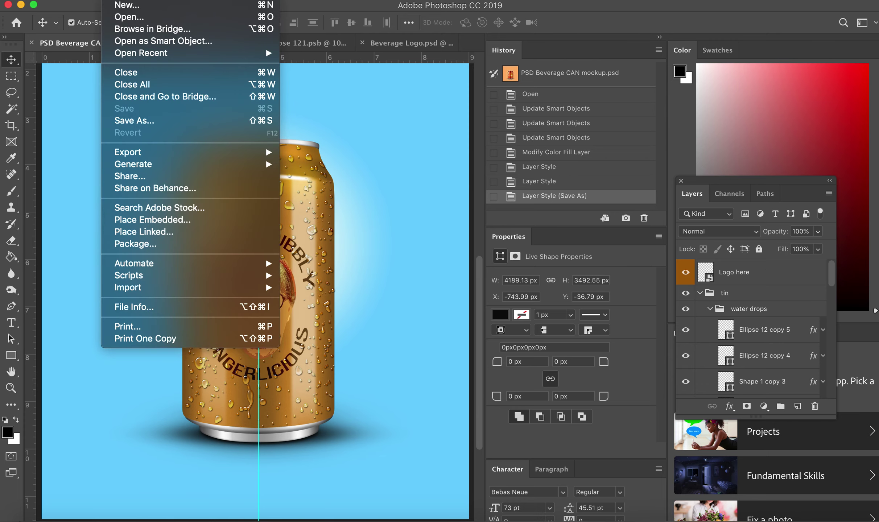
{"action": "left_click", "coordinate": [131, 17]}
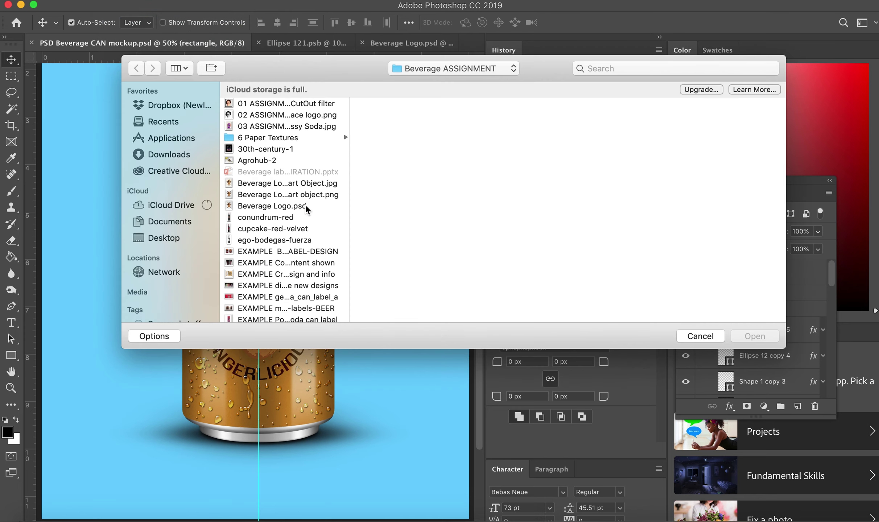
{"action": "scroll", "coordinate": [300, 225], "scroll_direction": "down", "scroll_amount": 3}
{"action": "left_click_drag", "start_coordinate": [349, 263], "coordinate": [434, 268]}
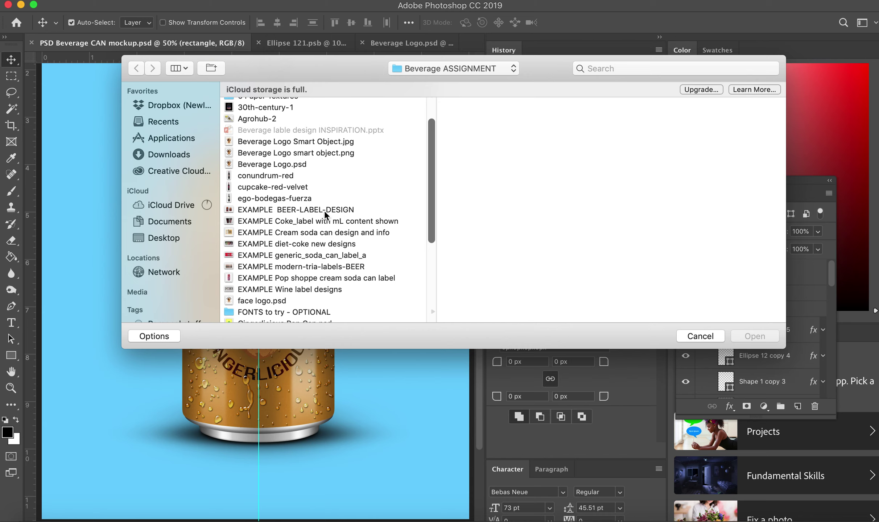
{"action": "scroll", "coordinate": [316, 284], "scroll_direction": "down", "scroll_amount": 10}
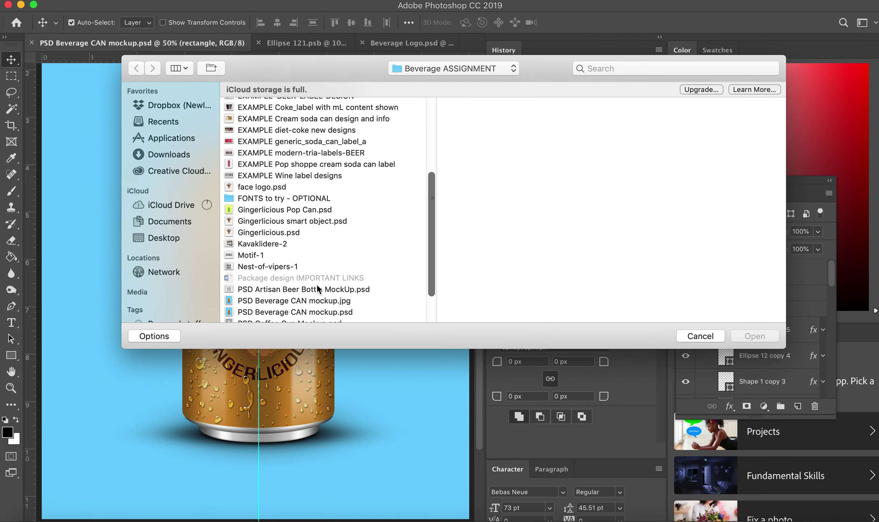
{"action": "left_click", "coordinate": [321, 255]}
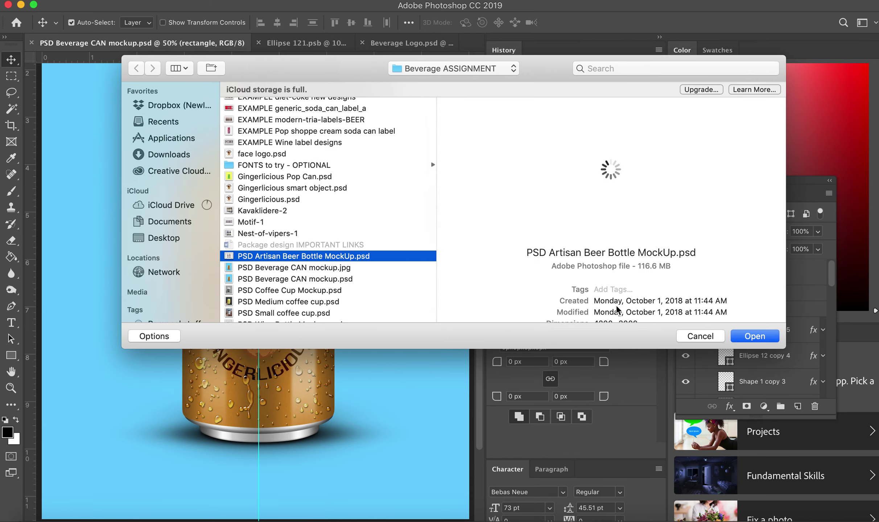
{"action": "left_click", "coordinate": [755, 337]}
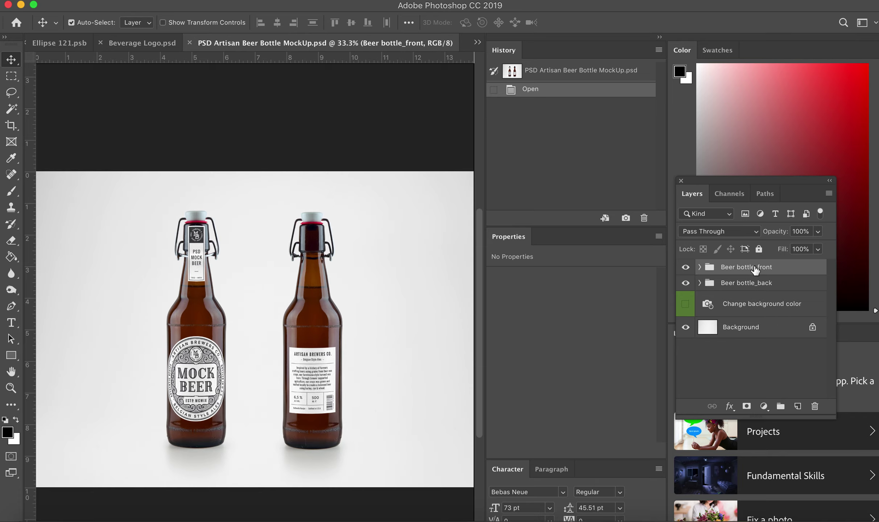
- Expand the Beer bottle_front group and briefly hide and show its Neck Label layer to check what it controls
{"action": "left_click", "coordinate": [700, 267]}
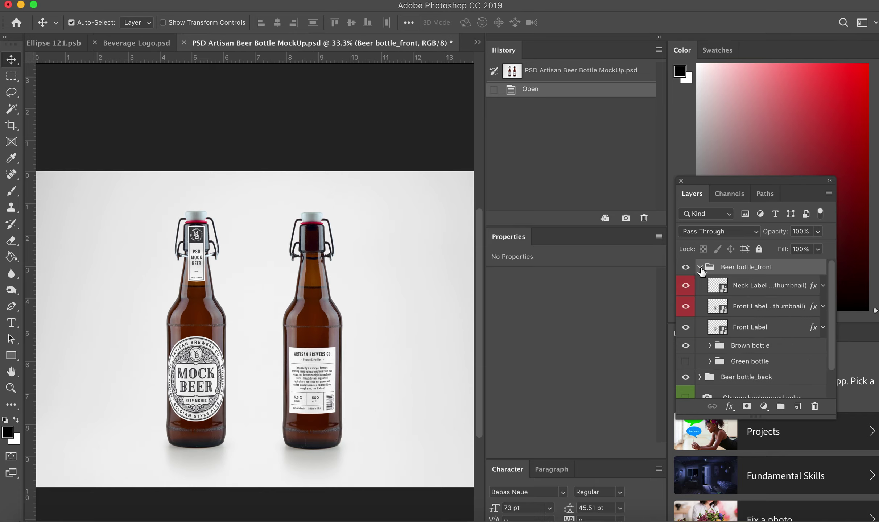
{"action": "left_click", "coordinate": [686, 286]}
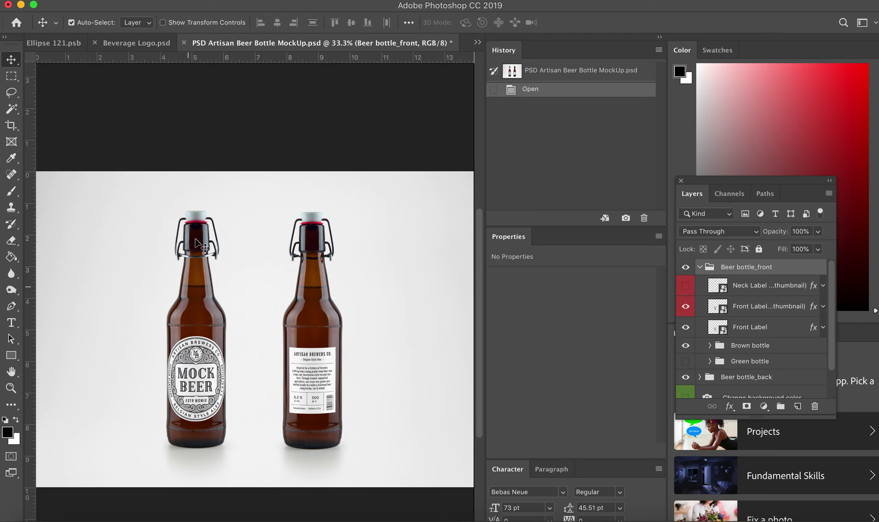
{"action": "left_click", "coordinate": [686, 286]}
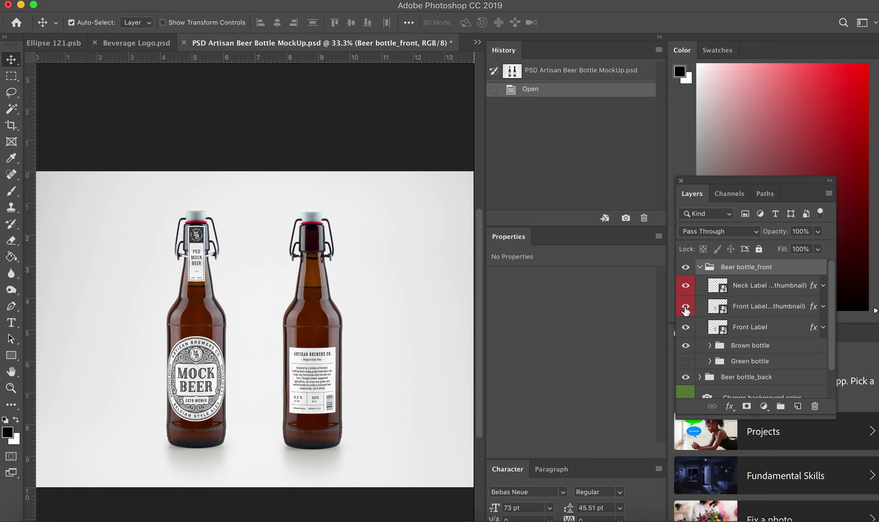
- Compare the two Front Label layers by hiding and showing each one to find which affects the front bottle's label
{"action": "left_click", "coordinate": [758, 308]}
{"action": "left_click", "coordinate": [686, 310]}
{"action": "left_click", "coordinate": [686, 308]}
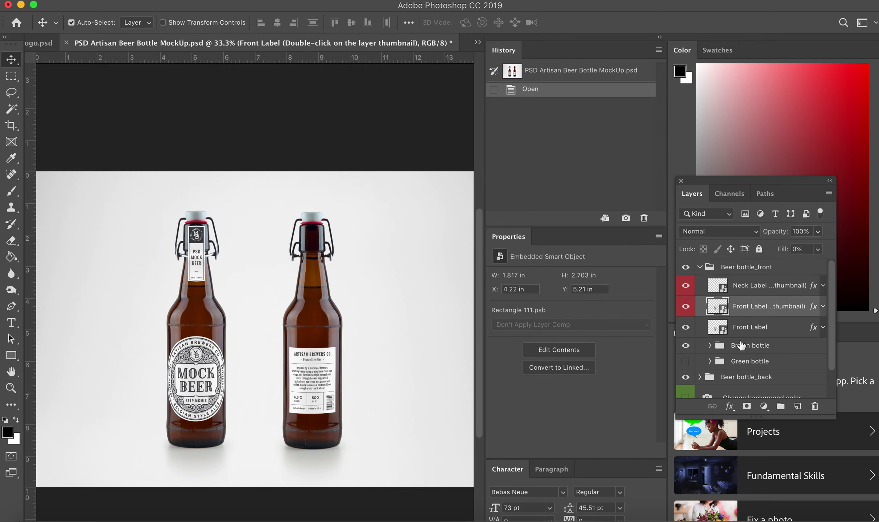
{"action": "left_click", "coordinate": [685, 328]}
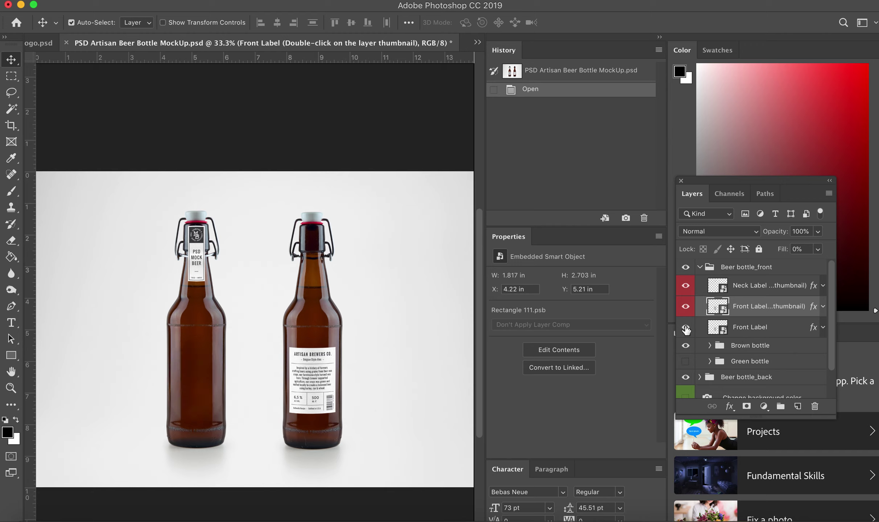
{"action": "left_click", "coordinate": [686, 329]}
{"action": "left_click", "coordinate": [723, 330]}
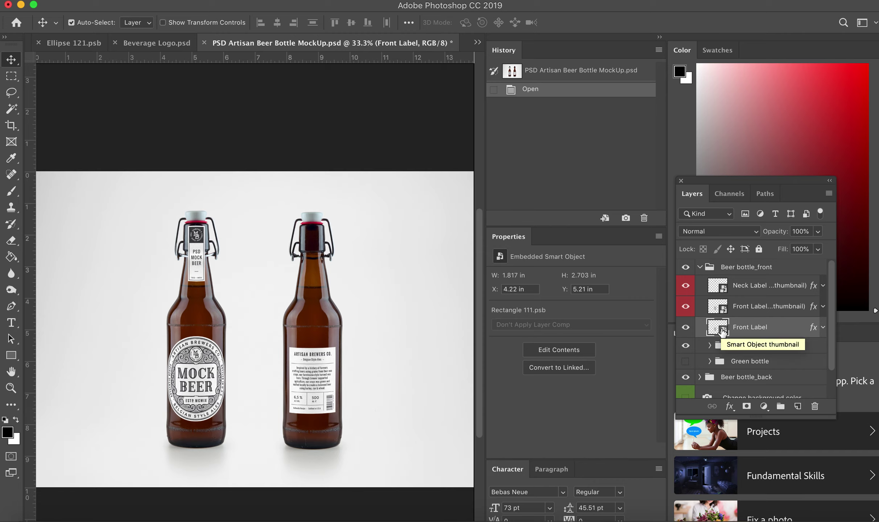
{"action": "left_click", "coordinate": [724, 310]}
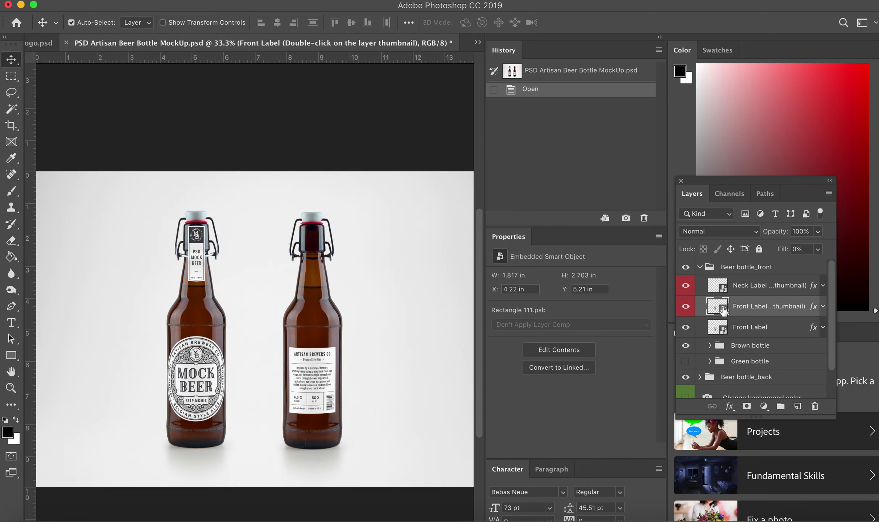
{"action": "left_click", "coordinate": [686, 307]}
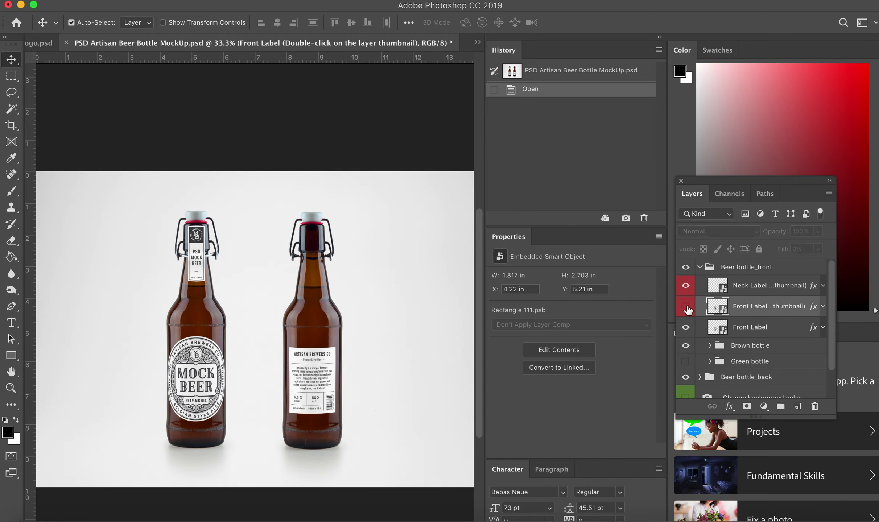
{"action": "left_click", "coordinate": [686, 308]}
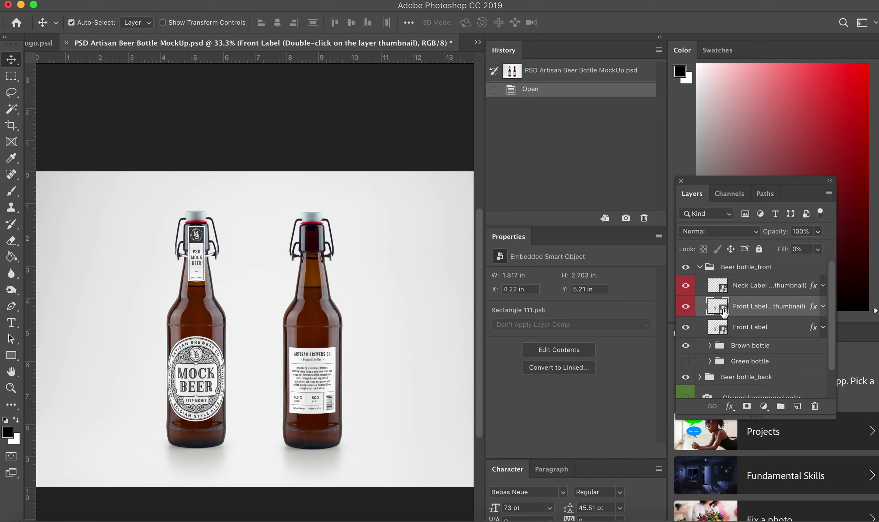
{"action": "left_click", "coordinate": [686, 328]}
{"action": "left_click", "coordinate": [686, 328]}
- Preview the Change background color adjustment layer by switching its visibility on and off
{"action": "scroll", "coordinate": [724, 332], "scroll_direction": "down", "scroll_amount": 2}
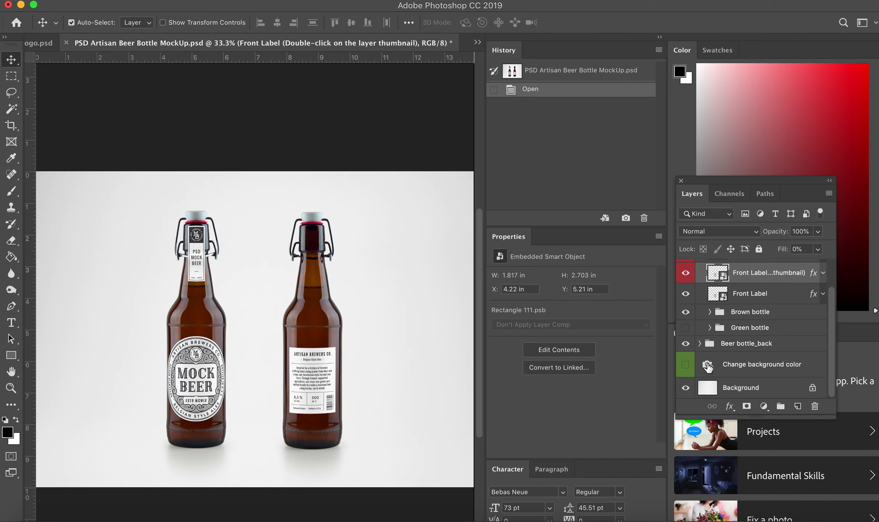
{"action": "left_click", "coordinate": [685, 365]}
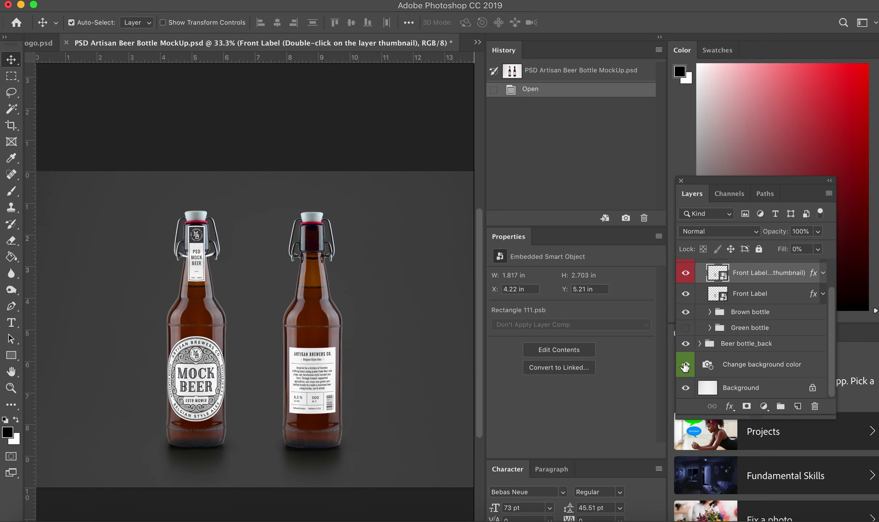
{"action": "left_click", "coordinate": [685, 365]}
{"action": "left_click", "coordinate": [685, 366]}
{"action": "left_click", "coordinate": [685, 366]}
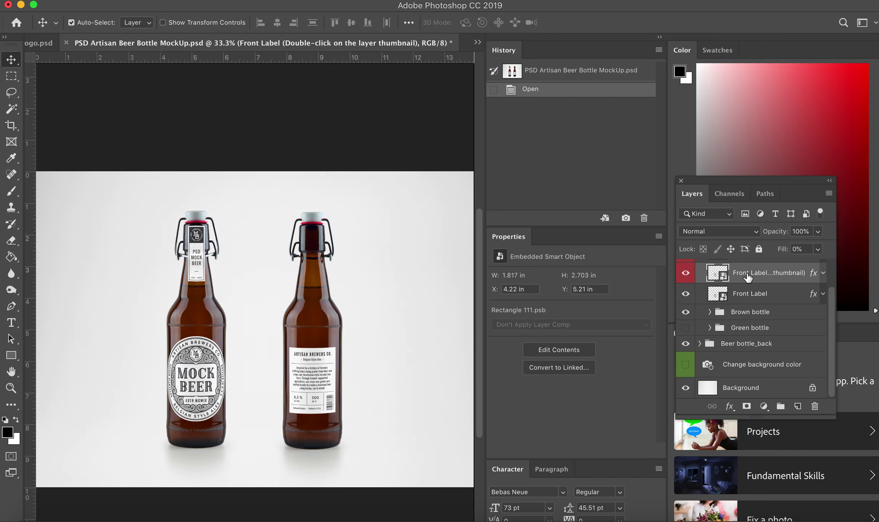
- Check the red-marked Front Label layer's visibility again and open its smart object contents for editing
{"action": "left_click", "coordinate": [686, 274]}
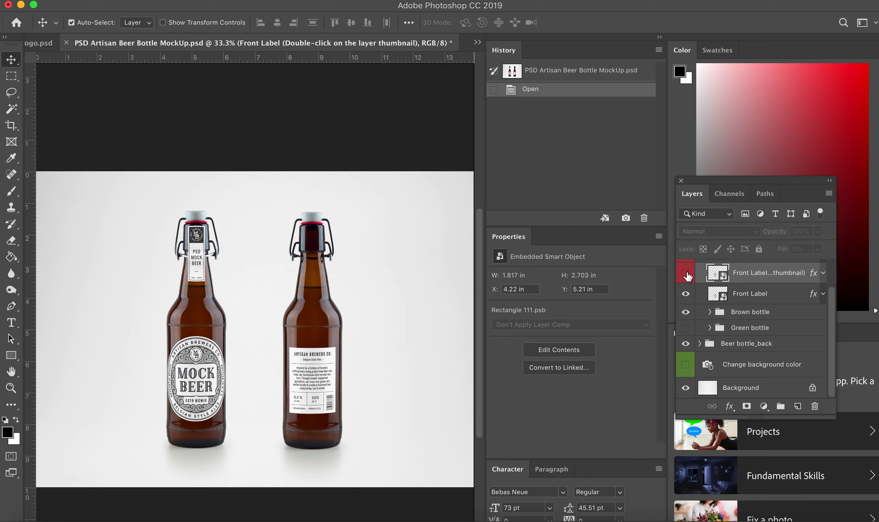
{"action": "left_click", "coordinate": [686, 275]}
{"action": "scroll", "coordinate": [764, 290], "scroll_direction": "up", "scroll_amount": 2}
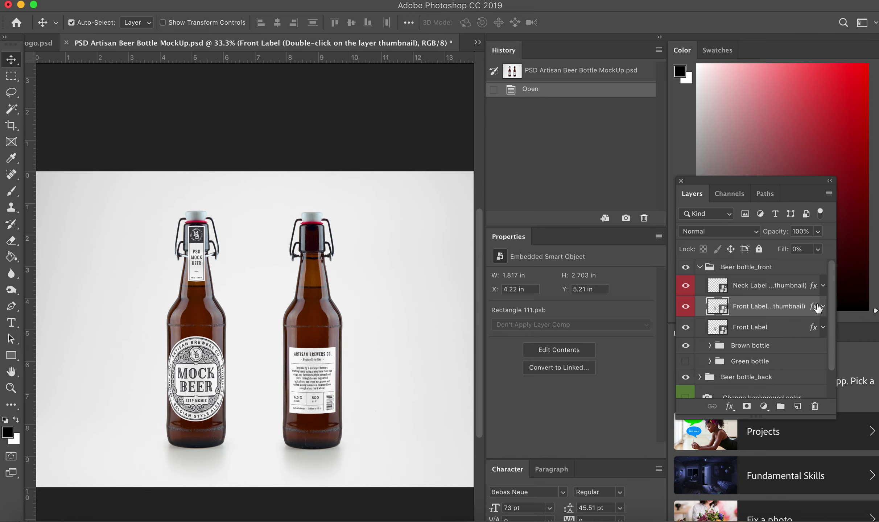
{"action": "double_click", "coordinate": [719, 307]}
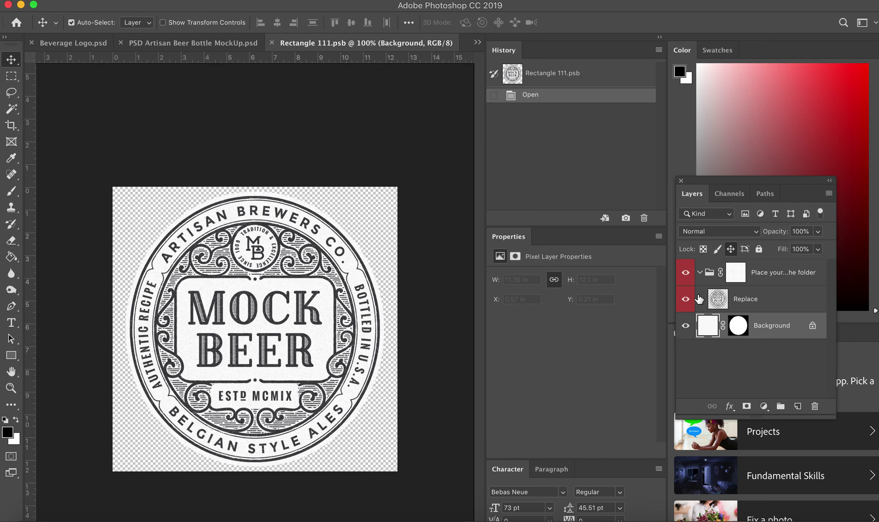
- Check what the Replace layer holds, select its whole canvas and delete the Mock Beer artwork from it
{"action": "left_click", "coordinate": [686, 300]}
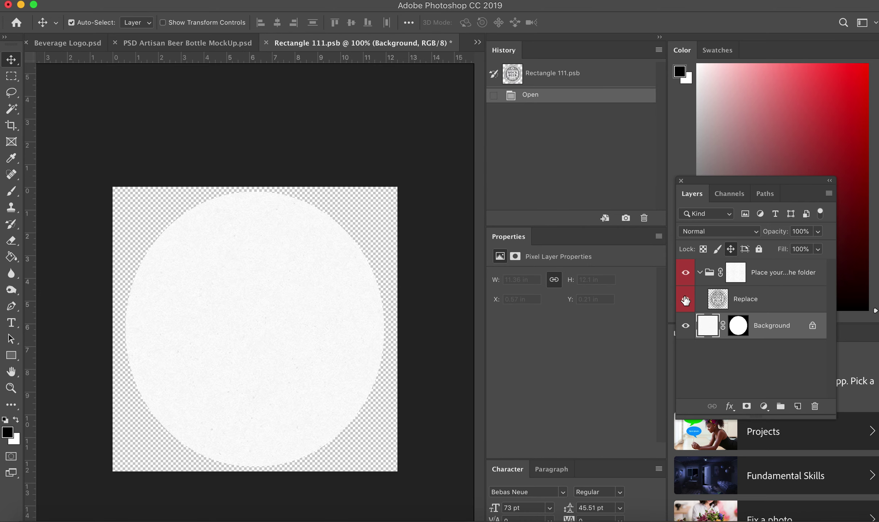
{"action": "left_click", "coordinate": [685, 299]}
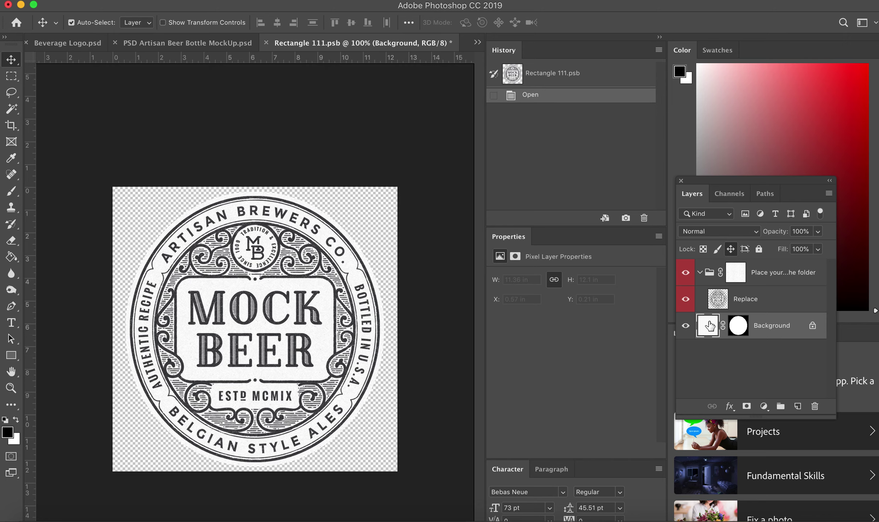
{"action": "left_click", "coordinate": [718, 299]}
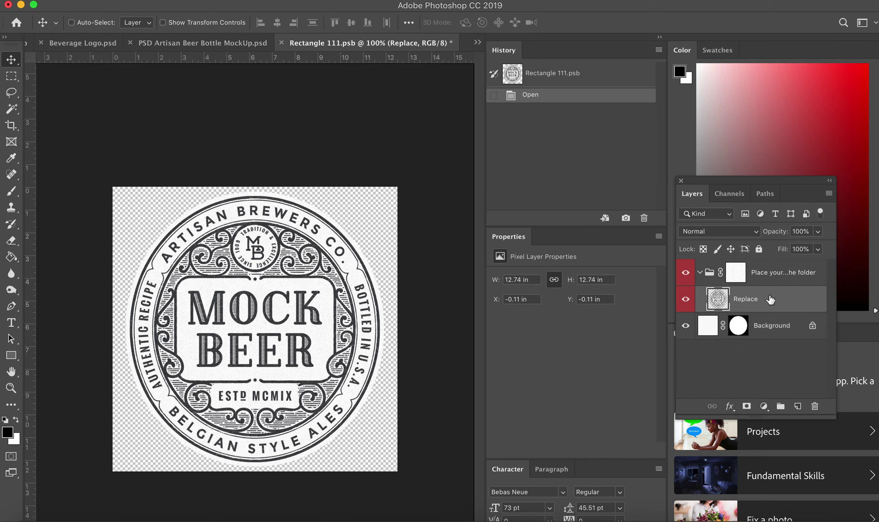
{"action": "key", "text": "super+a"}
{"action": "key", "text": "Delete"}
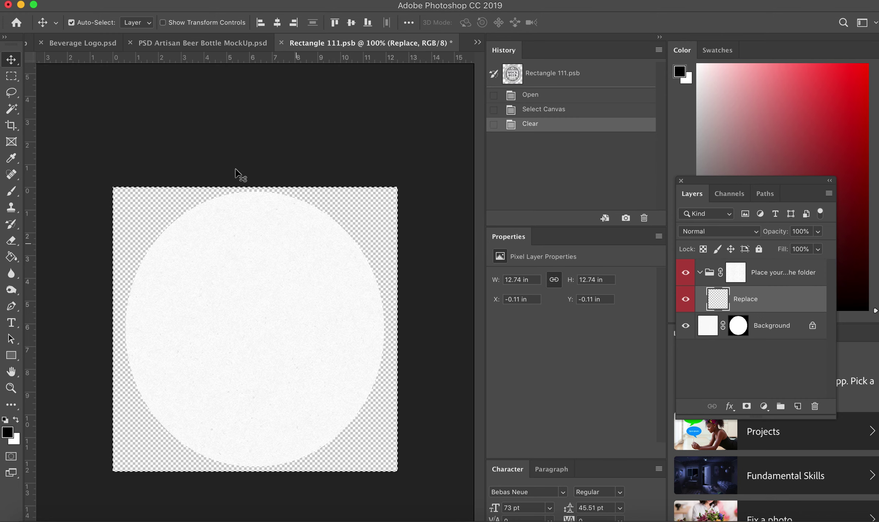
- Try placing Beverage Logo Smart Object.jpg as an embedded image above the emptied Replace layer
{"action": "left_click", "coordinate": [113, 1]}
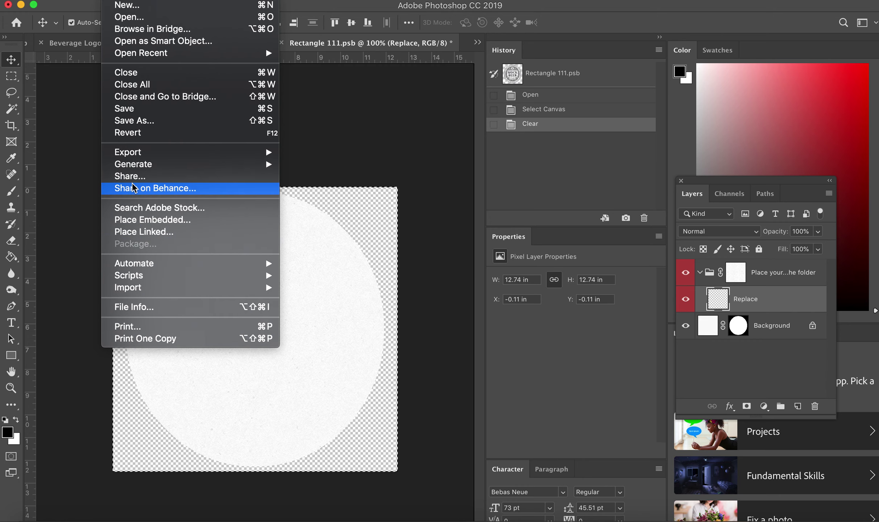
{"action": "left_click", "coordinate": [418, 230]}
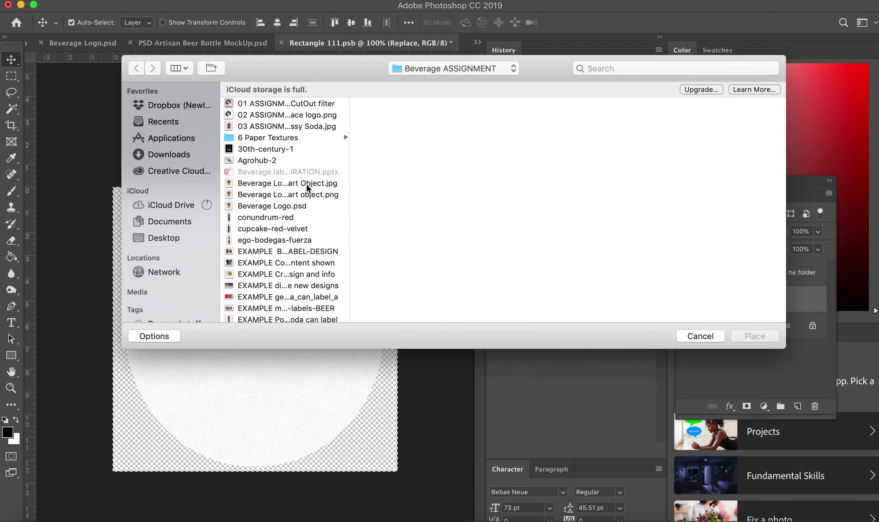
{"action": "left_click", "coordinate": [307, 184]}
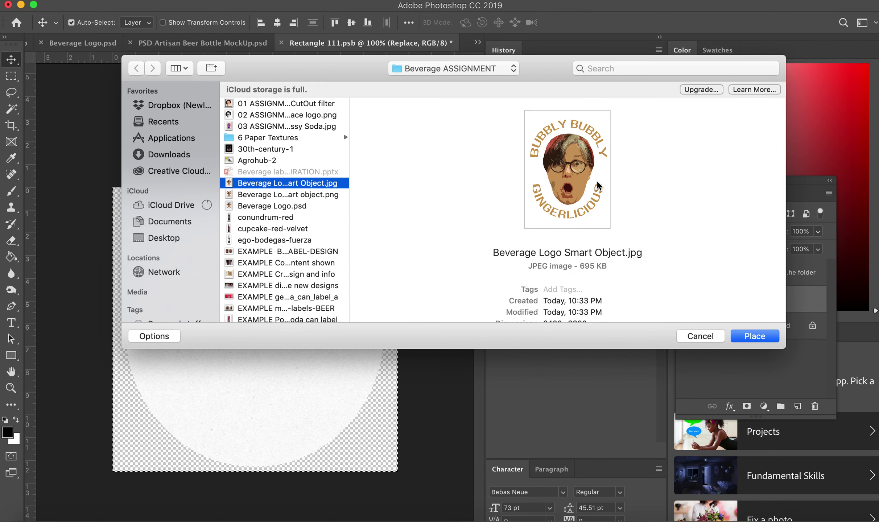
{"action": "left_click", "coordinate": [768, 337]}
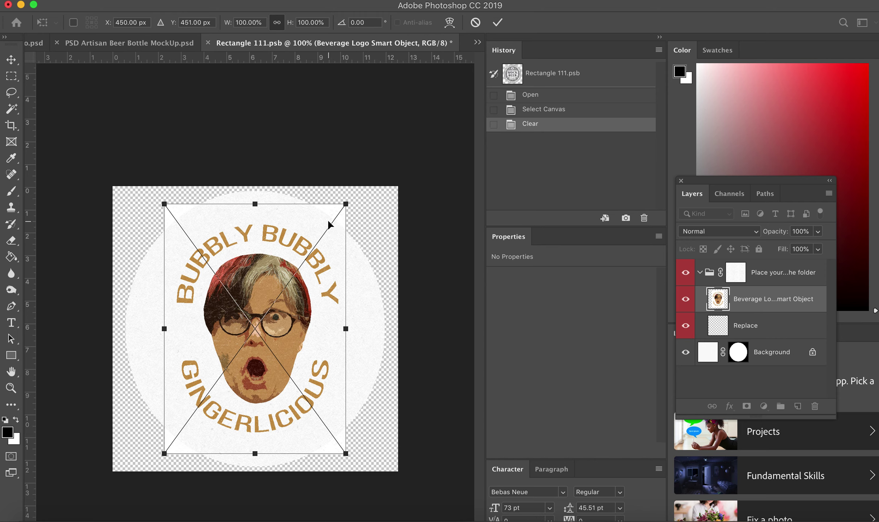
{"action": "key", "text": "Return"}
- Try to delete the placed JPEG logo's contents across the whole canvas and undo back to before its placement
{"action": "mouse_move", "coordinate": [791, 294]}
{"action": "left_mouse_down"}
{"action": "mouse_move", "coordinate": [804, 333]}
{"action": "mouse_move", "coordinate": [729, 354]}
{"action": "mouse_move", "coordinate": [783, 297]}
{"action": "left_mouse_up"}
{"action": "key", "text": "ctrl+a"}
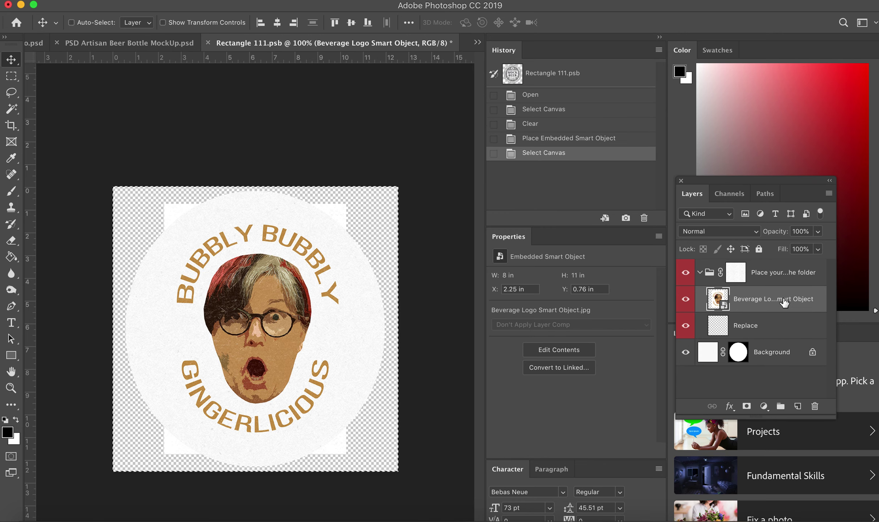
{"action": "key", "text": "BackSpace"}
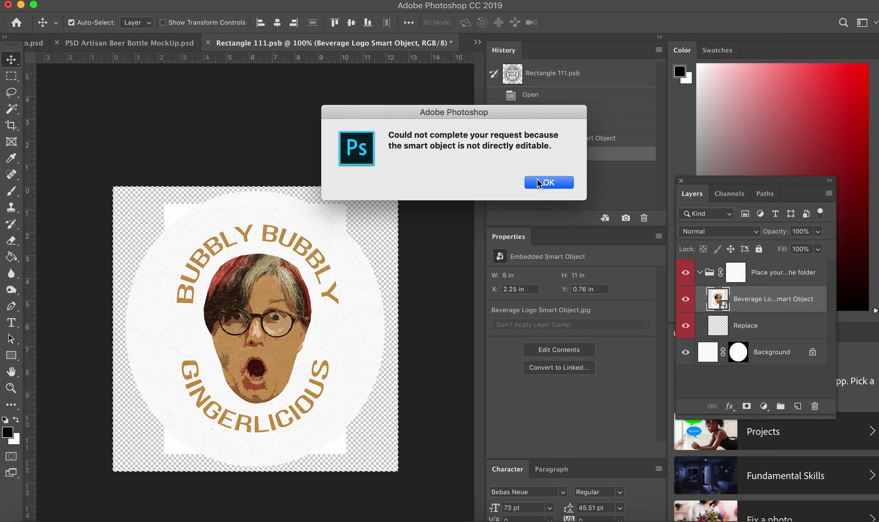
{"action": "left_click", "coordinate": [540, 183]}
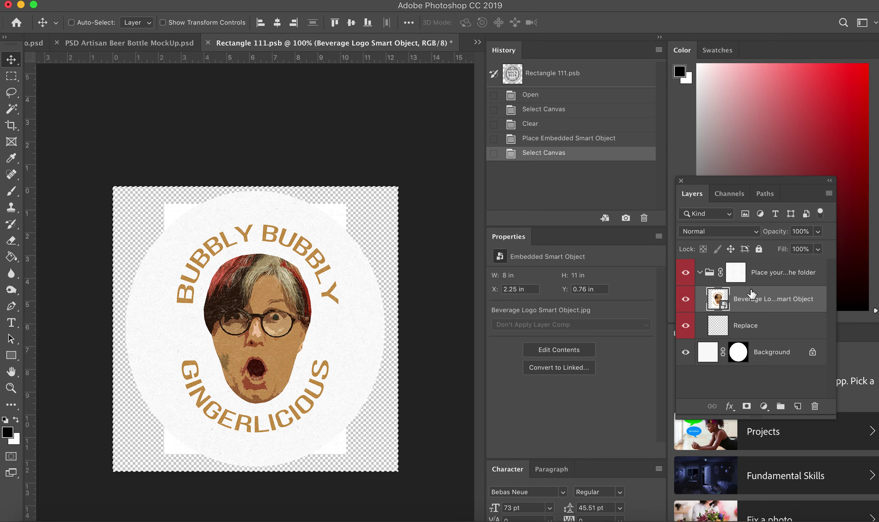
{"action": "key", "text": "ctrl+z"}
{"action": "key", "text": "ctrl+z"}
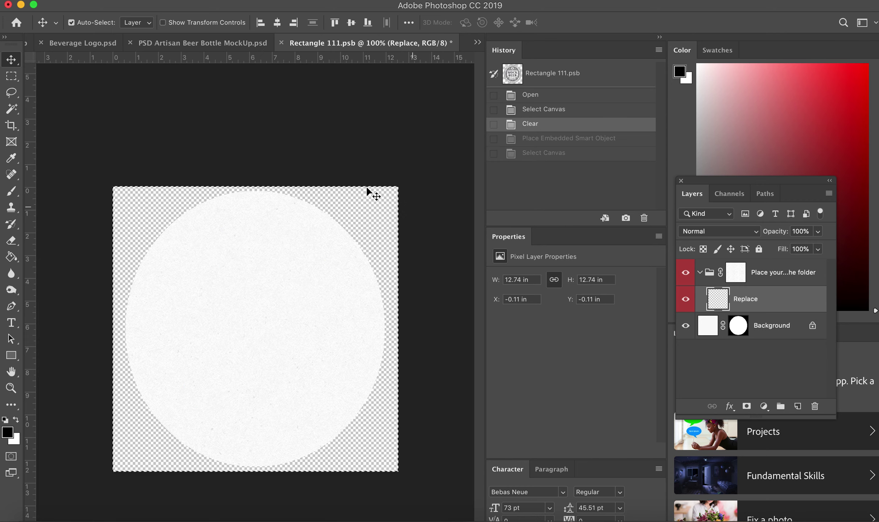
- Place Beverage Logo smart object.png as an embedded image above the emptied Replace layer
{"action": "left_click", "coordinate": [112, 1]}
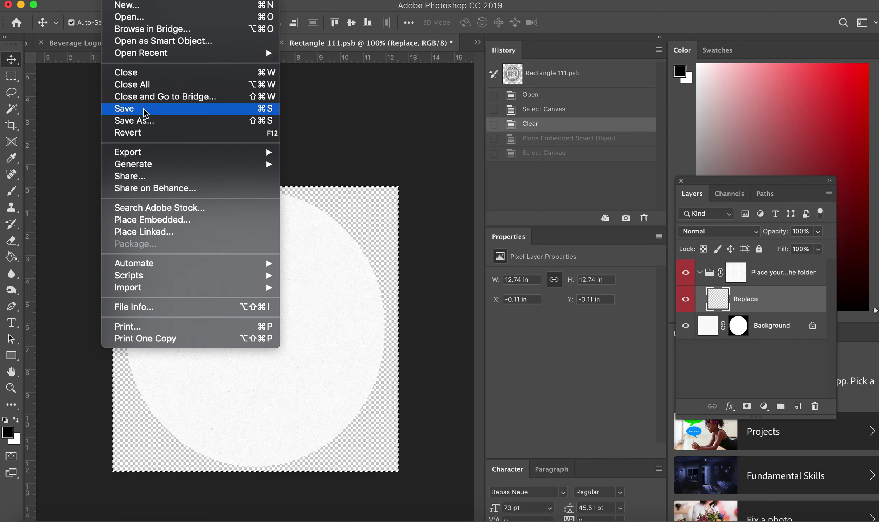
{"action": "left_click", "coordinate": [149, 220]}
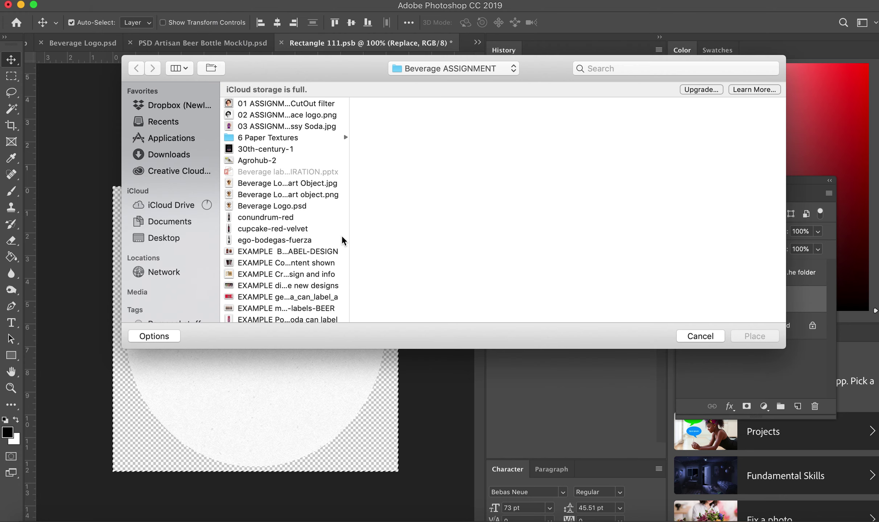
{"action": "left_click", "coordinate": [324, 199]}
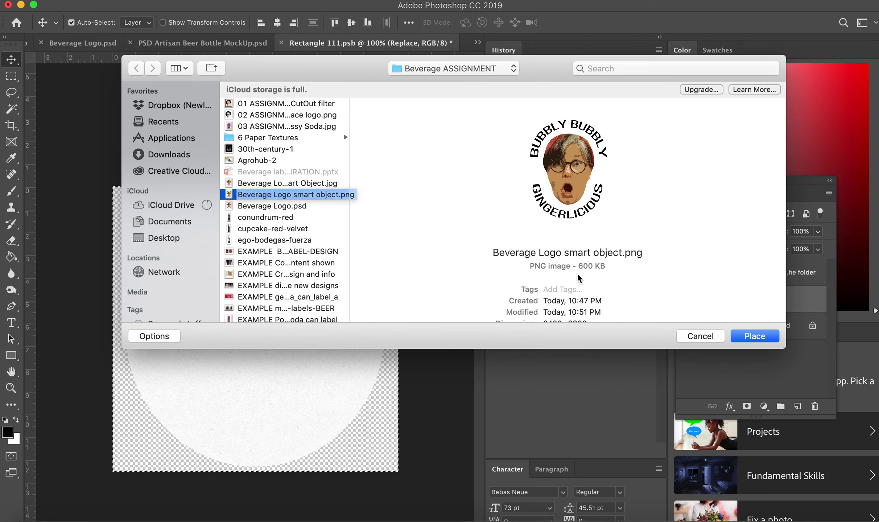
{"action": "left_click", "coordinate": [754, 337]}
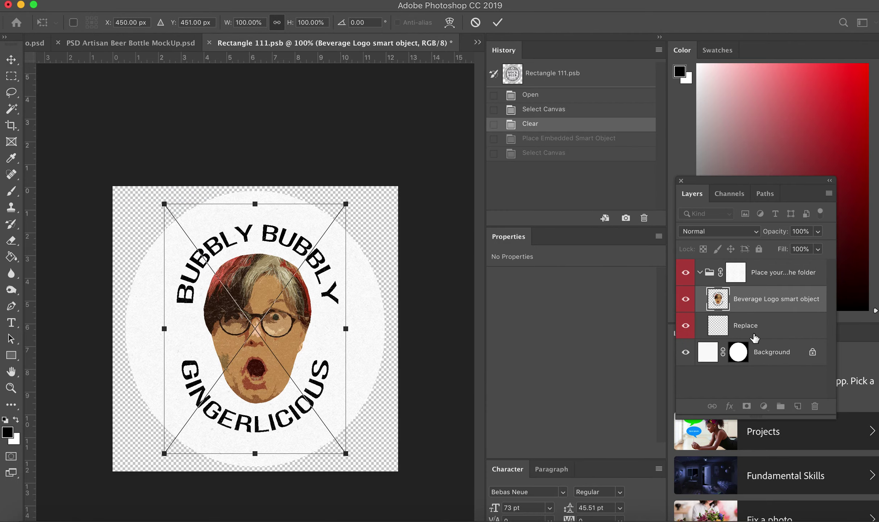
- Enlarge the placed PNG logo proportionally to about 119% and centre it on the round white label
{"action": "left_click_drag", "start_coordinate": [345, 204], "coordinate": [362, 181]}
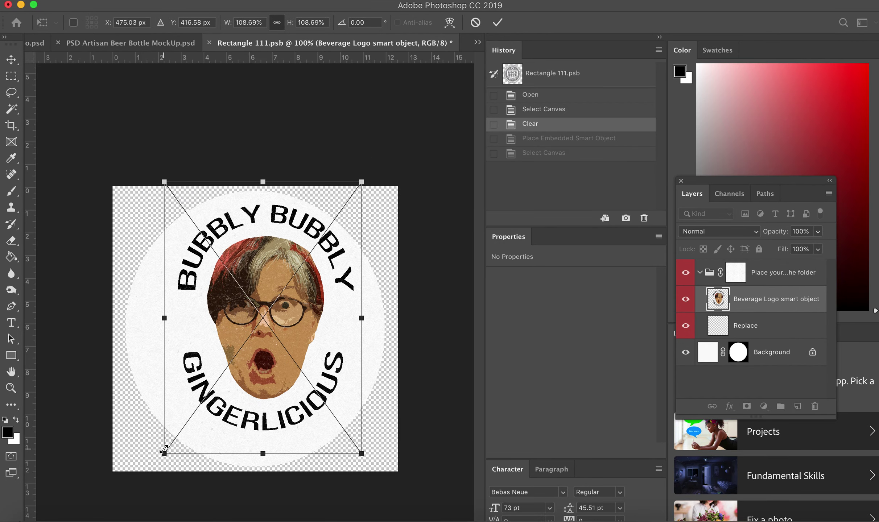
{"action": "left_click_drag", "start_coordinate": [164, 454], "coordinate": [146, 479]}
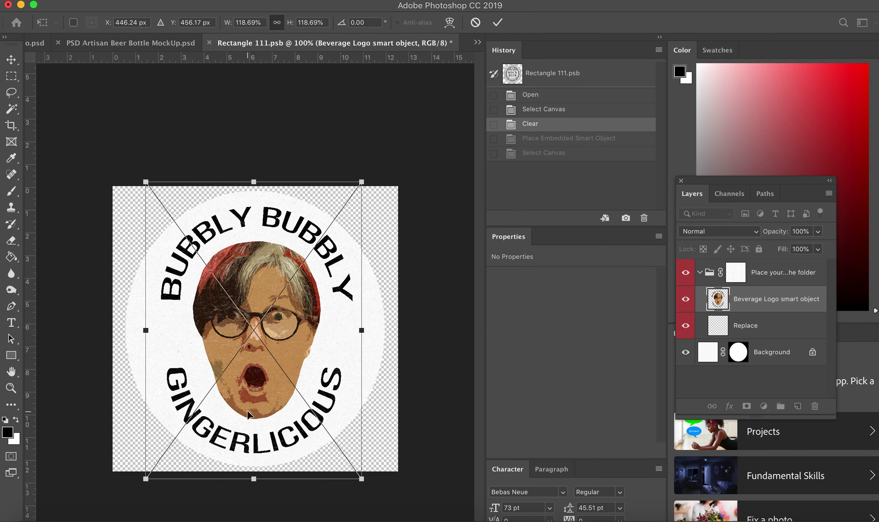
{"action": "left_click_drag", "start_coordinate": [248, 413], "coordinate": [247, 411]}
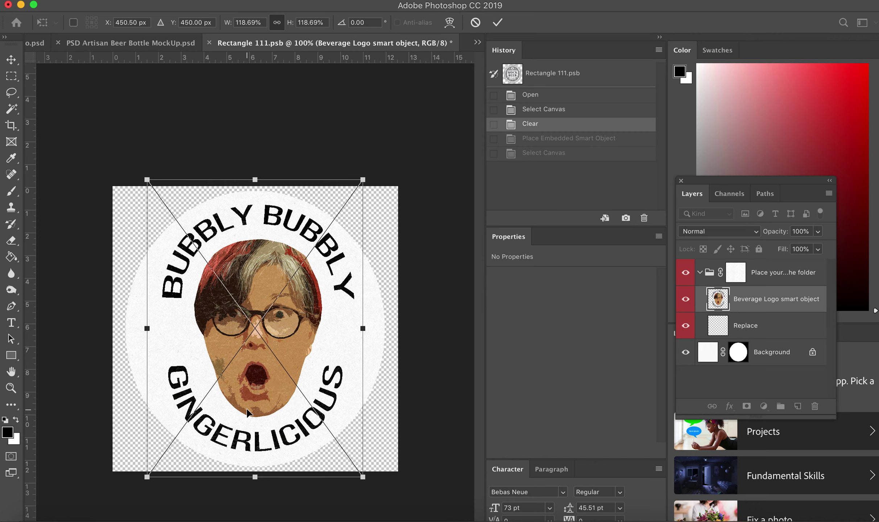
{"action": "key", "text": "Return"}
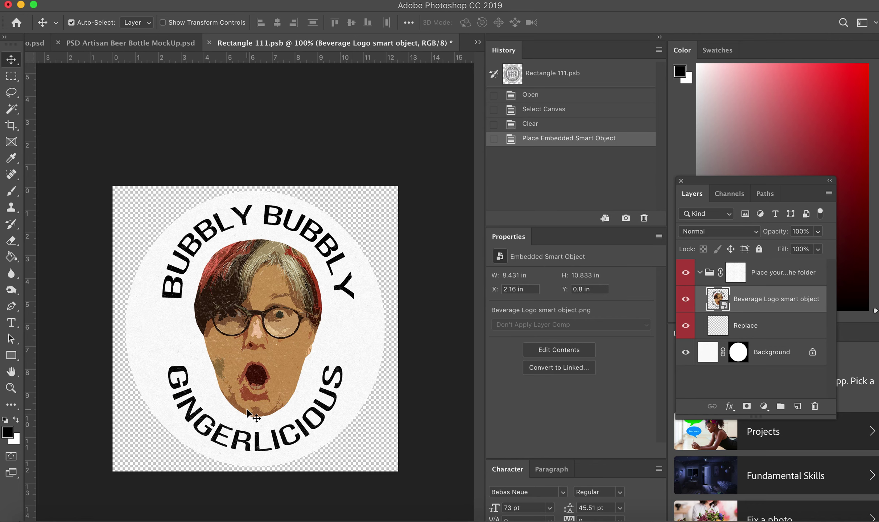
- Save the label's smart object contents and return to PSD Artisan Beer Bottle MockUp.psd to check the front label
{"action": "key", "text": "super+s"}
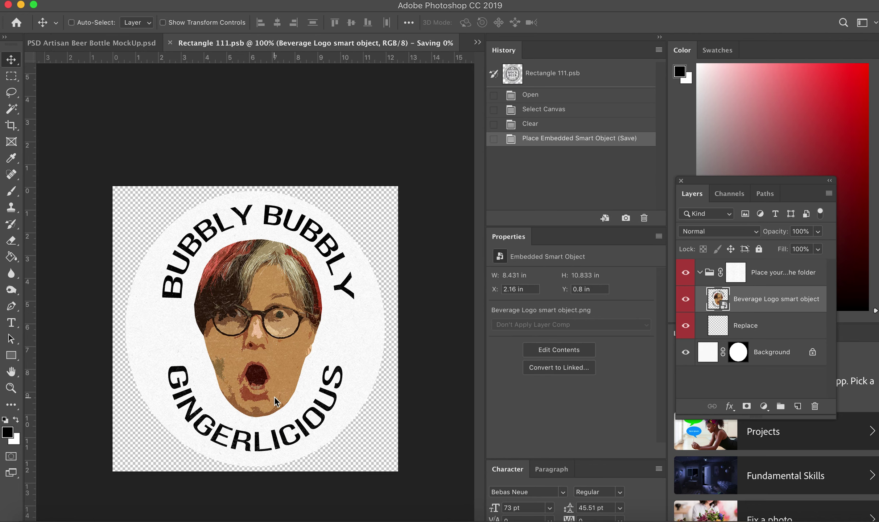
{"action": "left_click", "coordinate": [159, 43]}
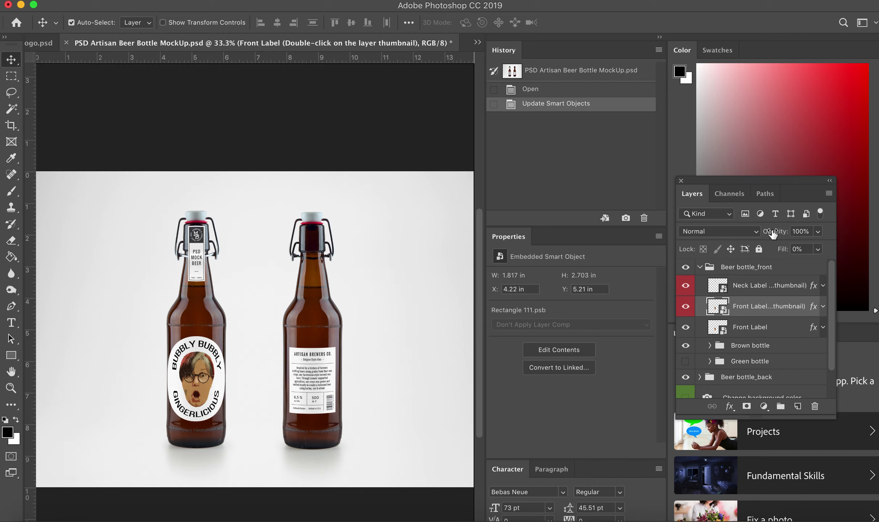
{"action": "scroll", "coordinate": [733, 375], "scroll_direction": "down", "scroll_amount": 2}
{"action": "scroll", "coordinate": [733, 375], "scroll_direction": "up", "scroll_amount": 2}
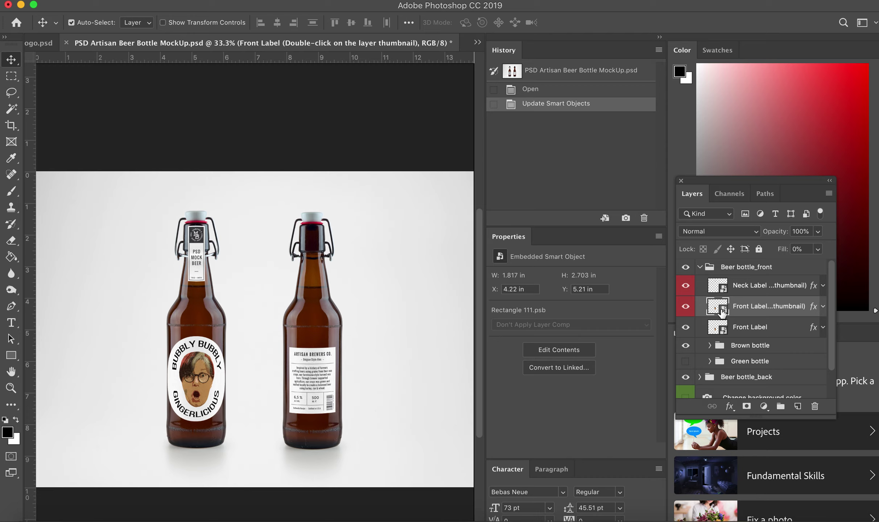